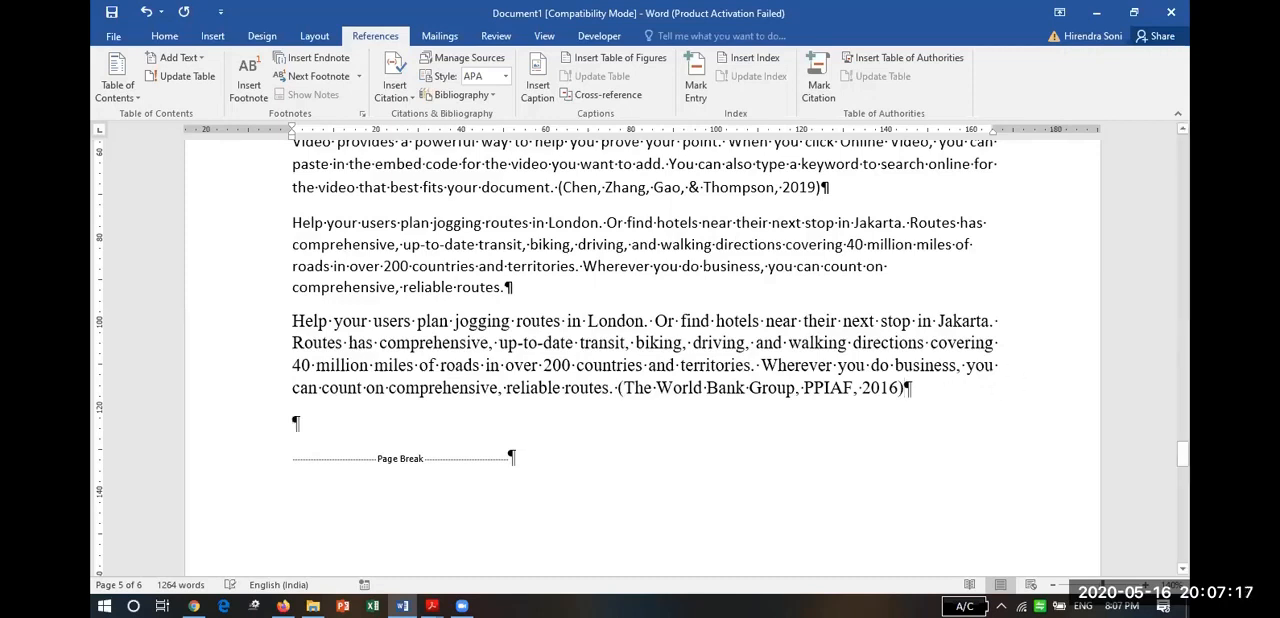
Add an empty paragraph above the page break, and copy India's coronavirus total cases table with its source line from Chrome.
{"action": "key", "text": "Return"}
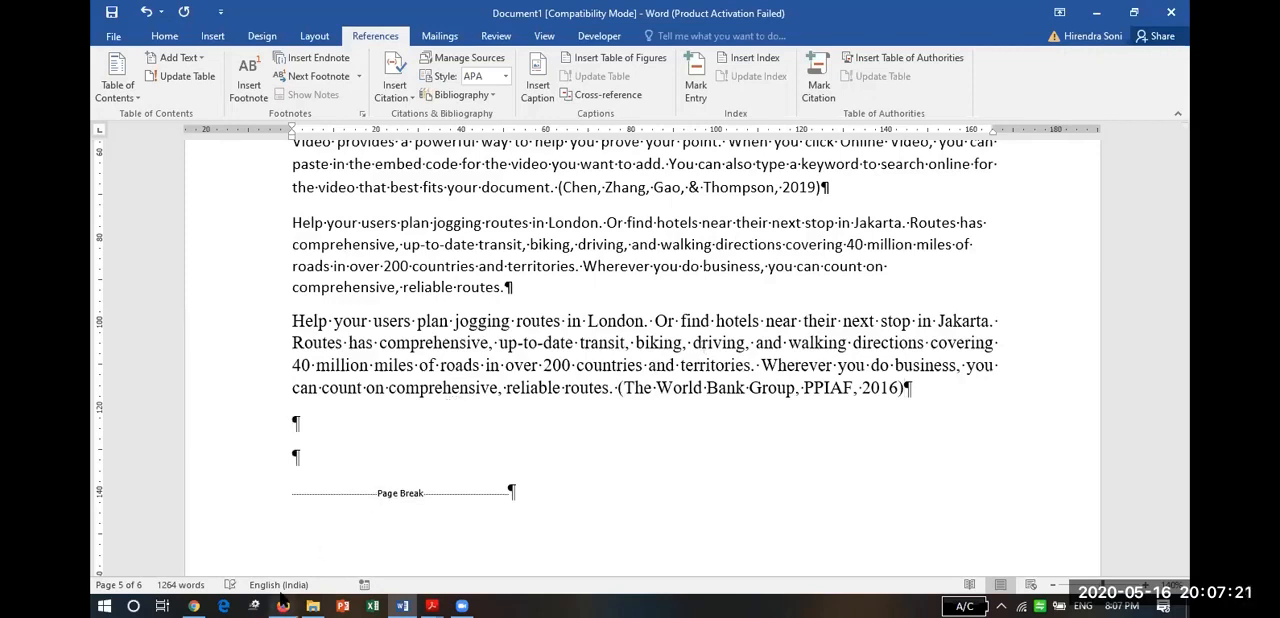
{"action": "left_click", "coordinate": [192, 603]}
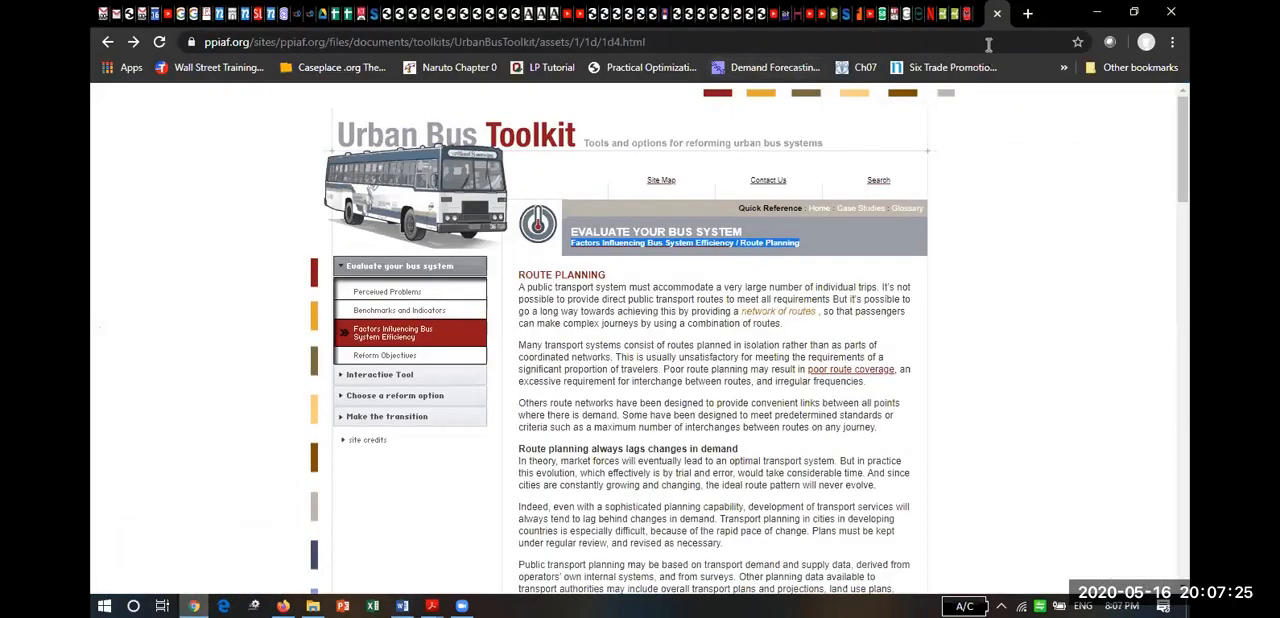
{"action": "left_click", "coordinate": [997, 13]}
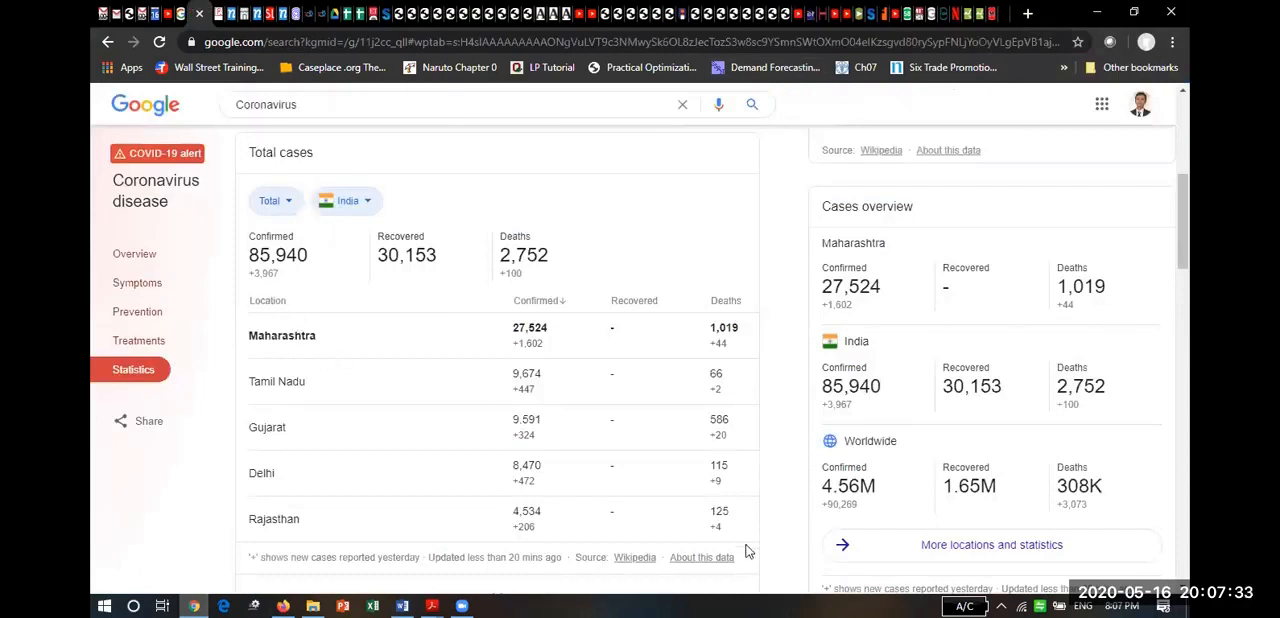
{"action": "left_click_drag", "start_coordinate": [717, 535], "coordinate": [244, 308]}
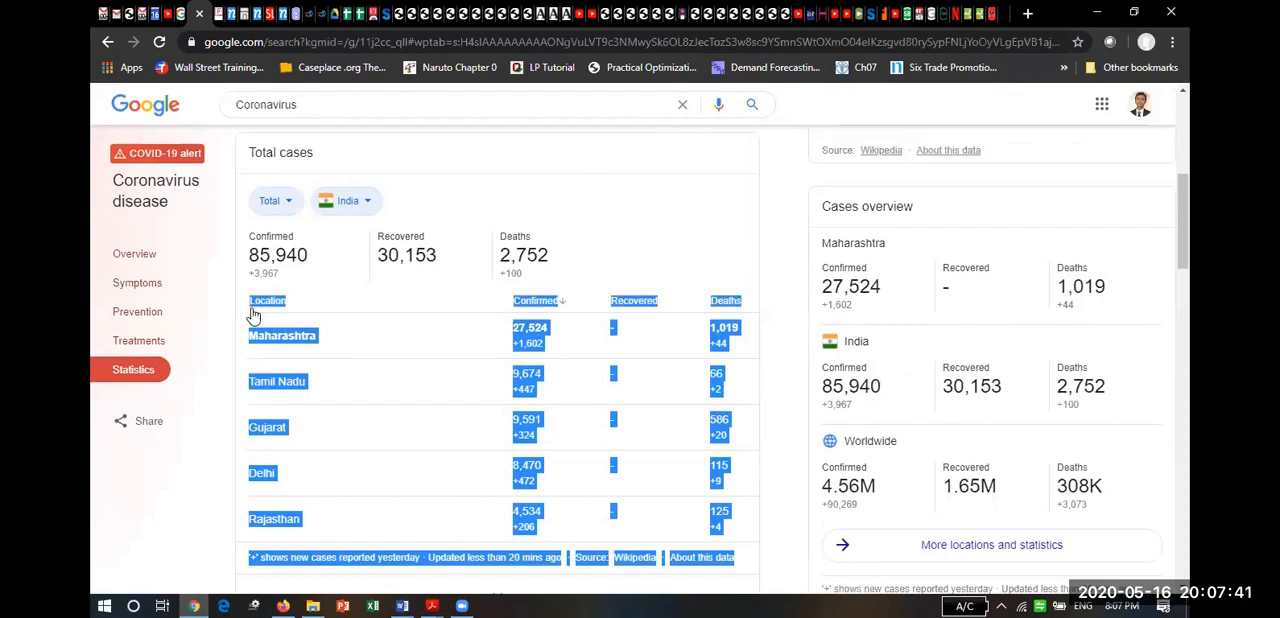
Paste the copied cases table into the Word document below the last cited paragraph, using the merge formatting paste option.
{"action": "key", "text": "alt+Tab"}
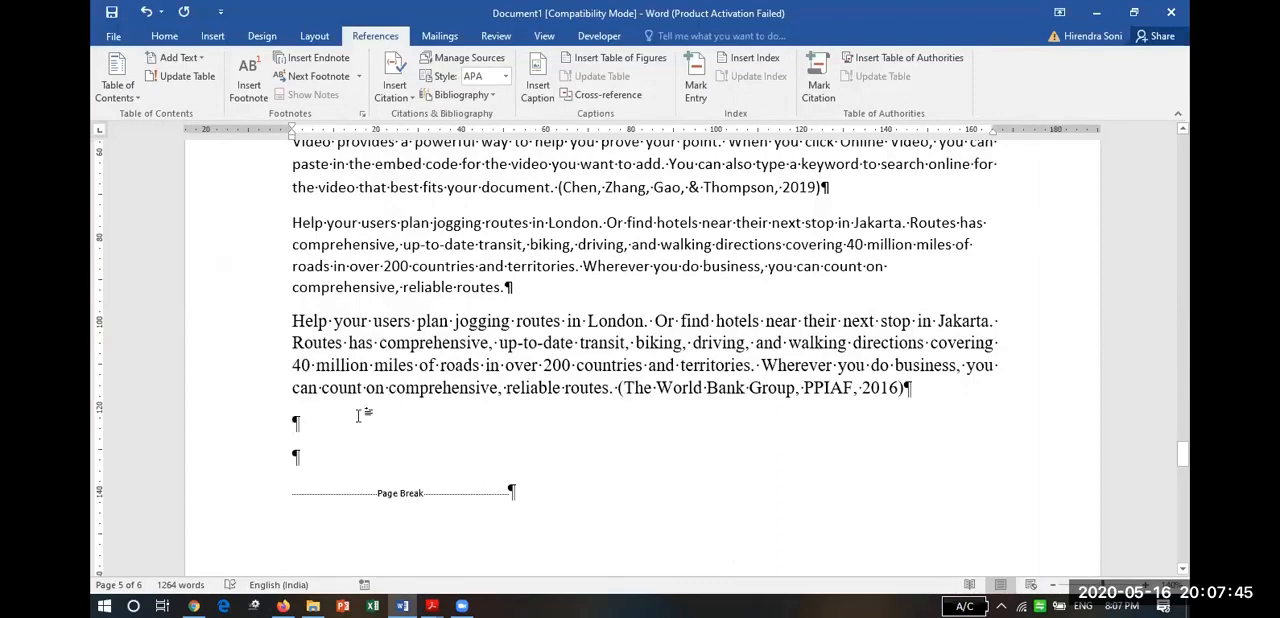
{"action": "key", "text": "ctrl+v"}
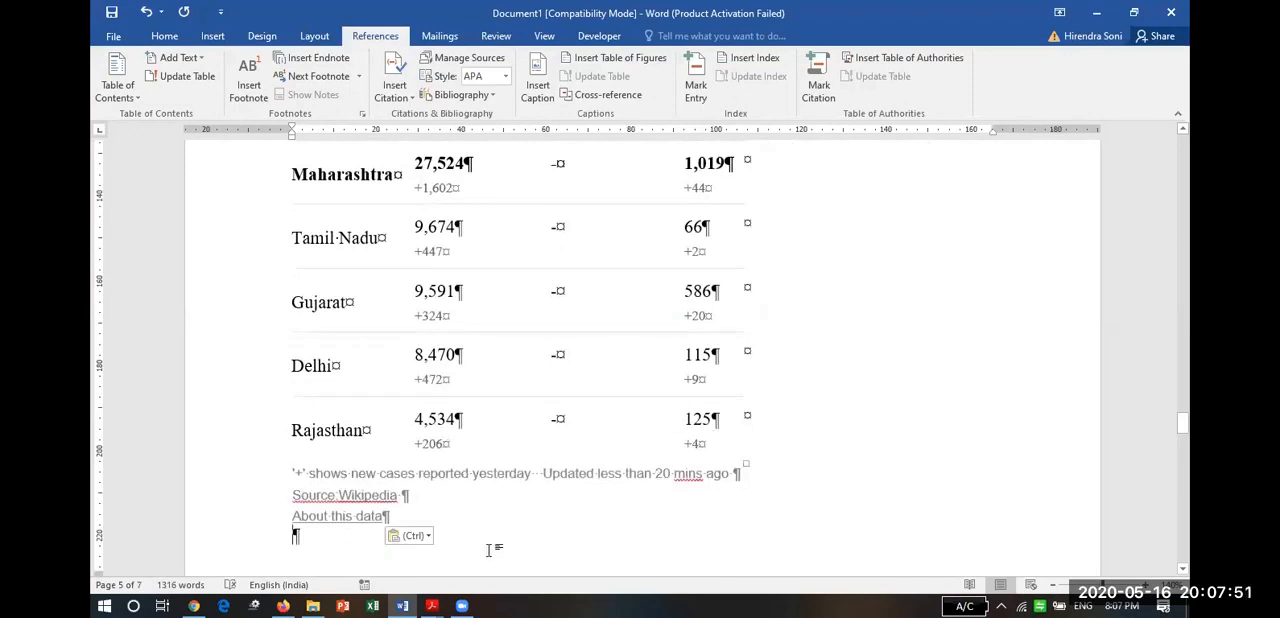
{"action": "left_click", "coordinate": [424, 537]}
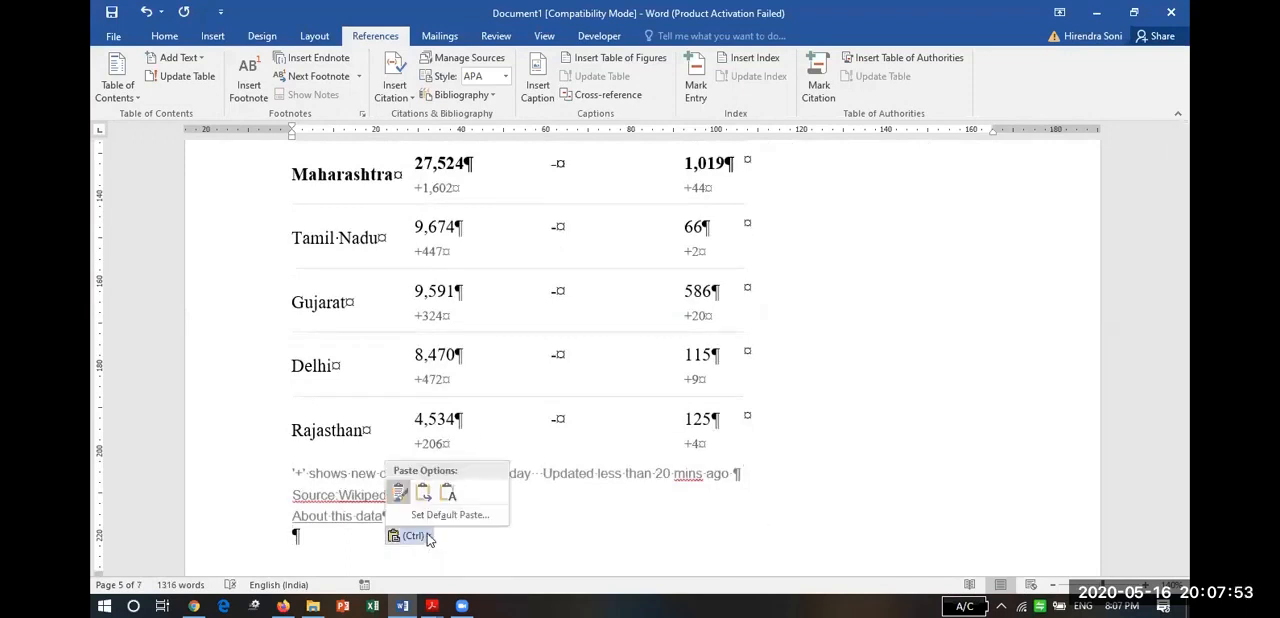
{"action": "left_click", "coordinate": [424, 495]}
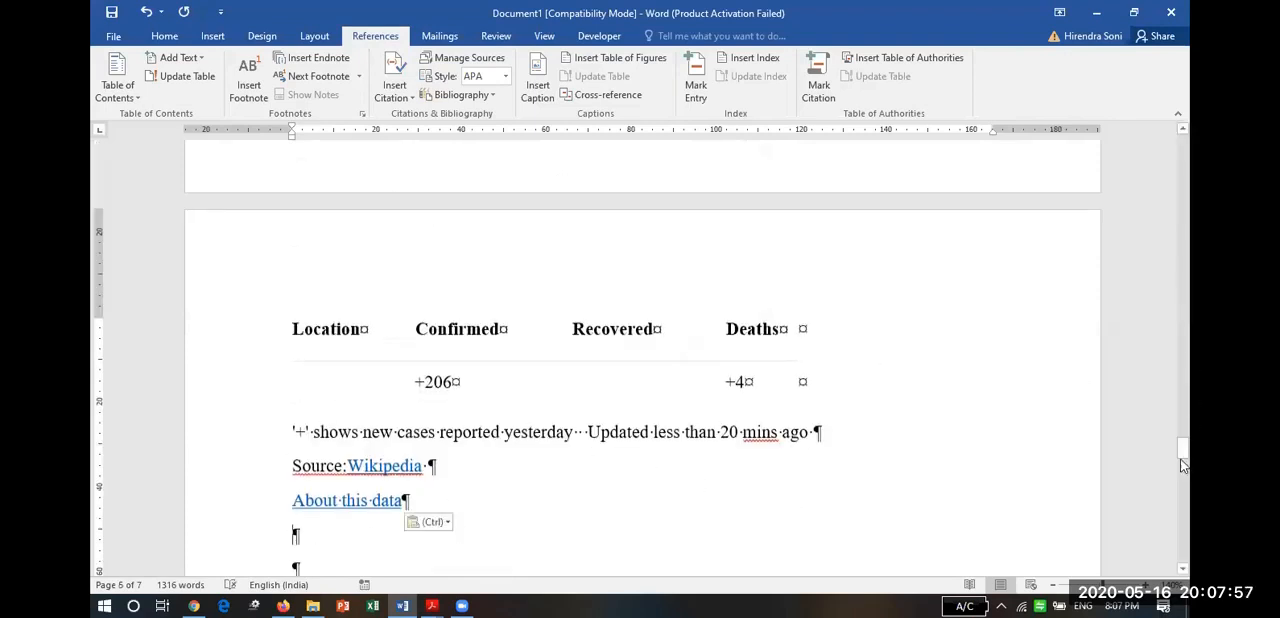
Apply the first plain grid table style, with borders around every cell, to the whole pasted table.
{"action": "left_click_drag", "start_coordinate": [1181, 458], "coordinate": [1181, 423]}
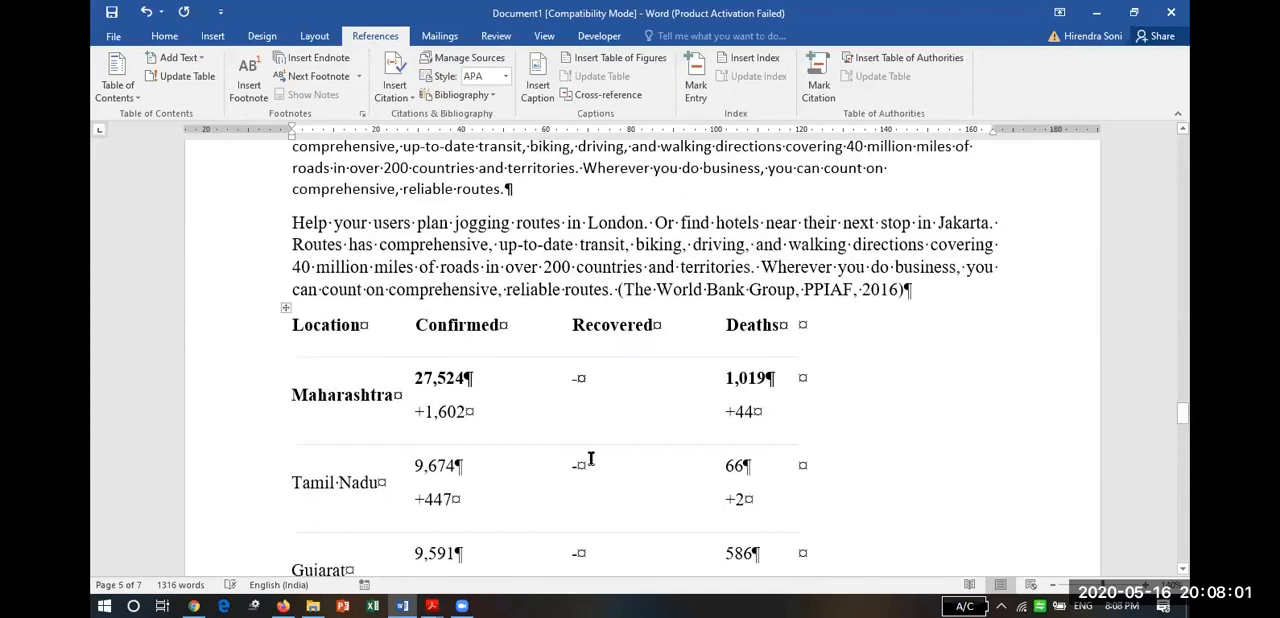
{"action": "left_click", "coordinate": [285, 308]}
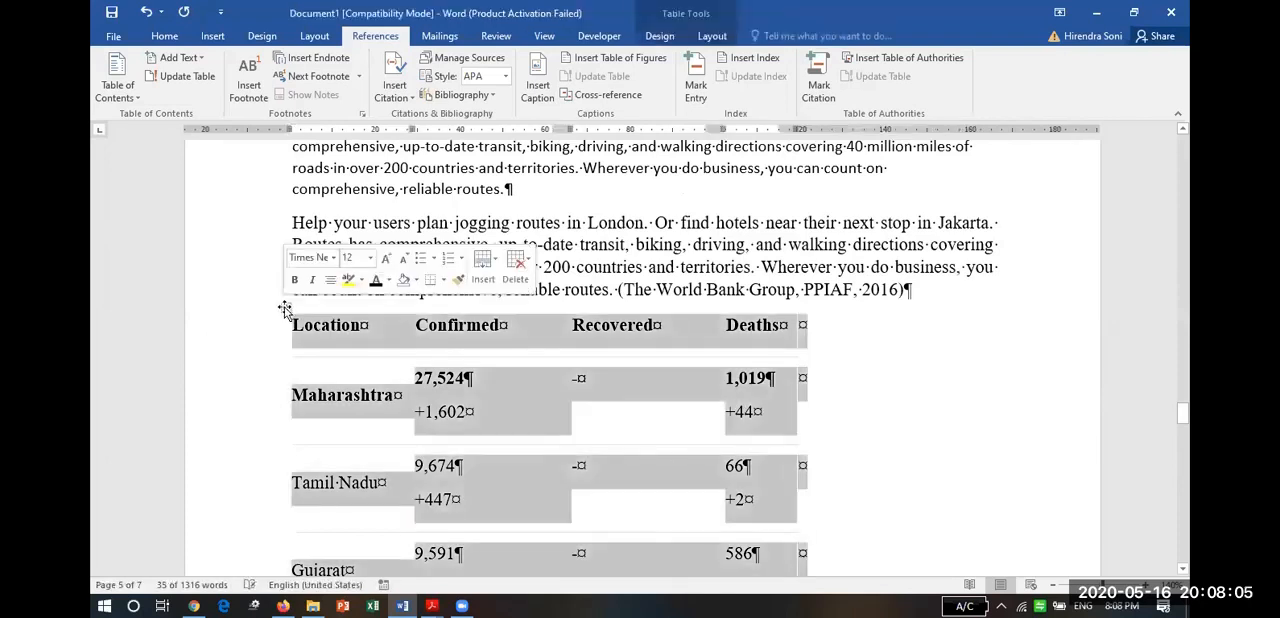
{"action": "right_click", "coordinate": [447, 346]}
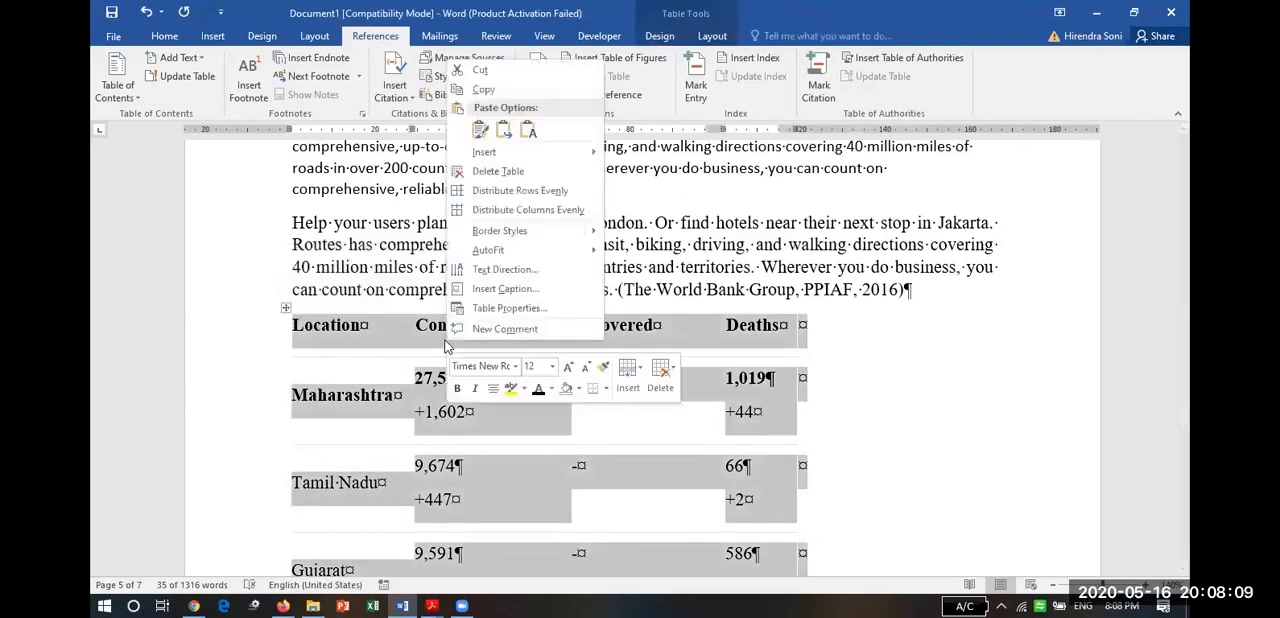
{"action": "left_click", "coordinate": [662, 38]}
{"action": "left_click", "coordinate": [662, 38]}
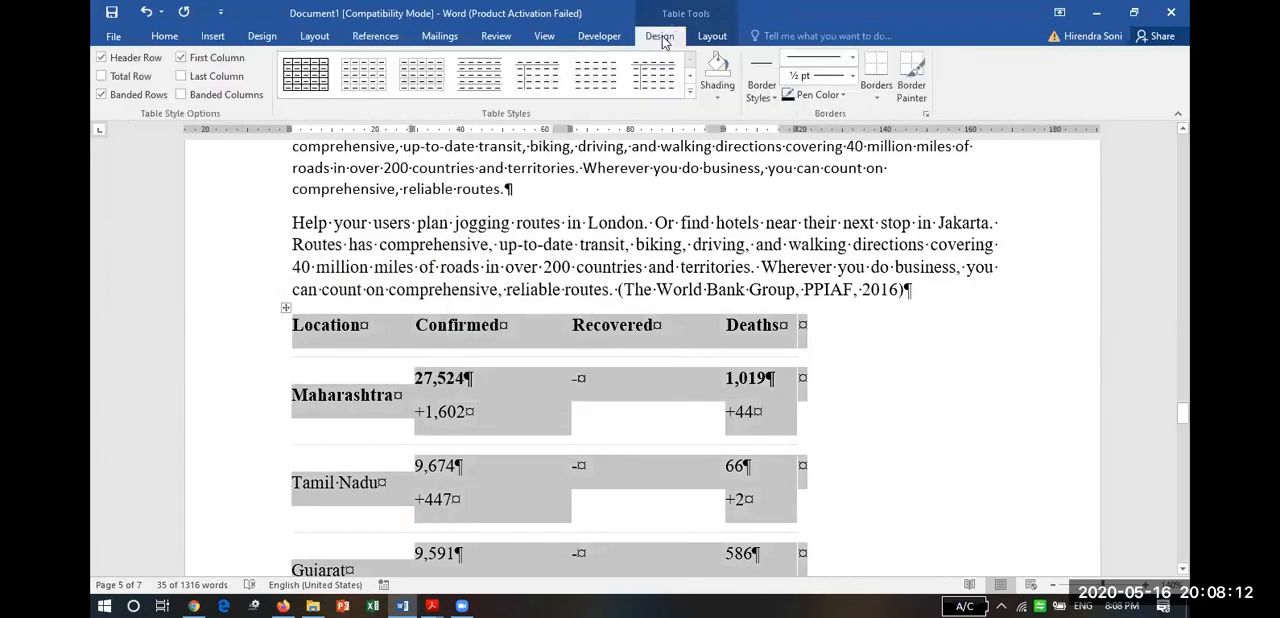
{"action": "left_click", "coordinate": [318, 75]}
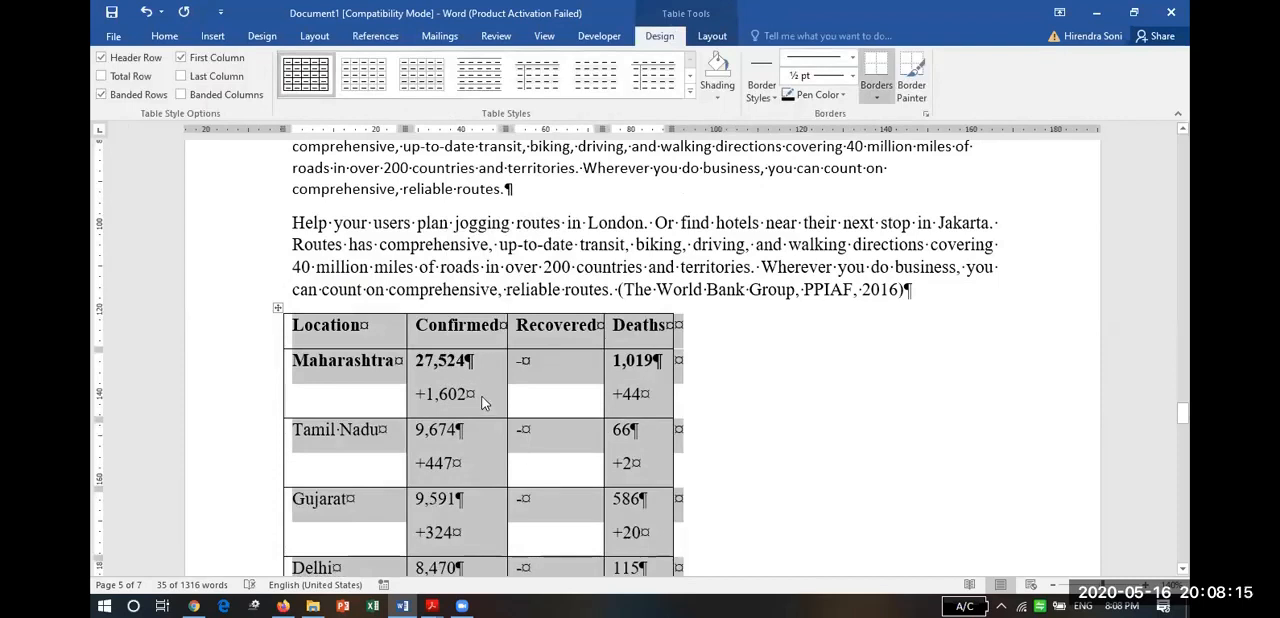
In the table properties, specify a row height of at least 0 mm and clear the preferred width for columns and cells.
{"action": "right_click", "coordinate": [481, 401]}
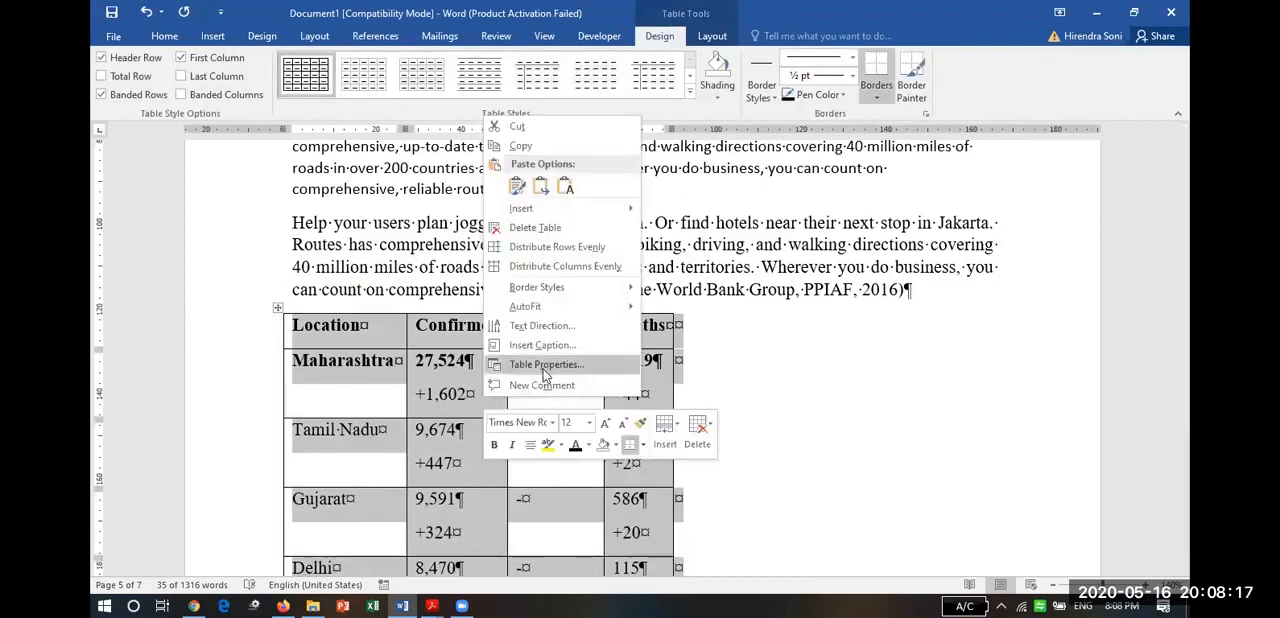
{"action": "left_click", "coordinate": [543, 364]}
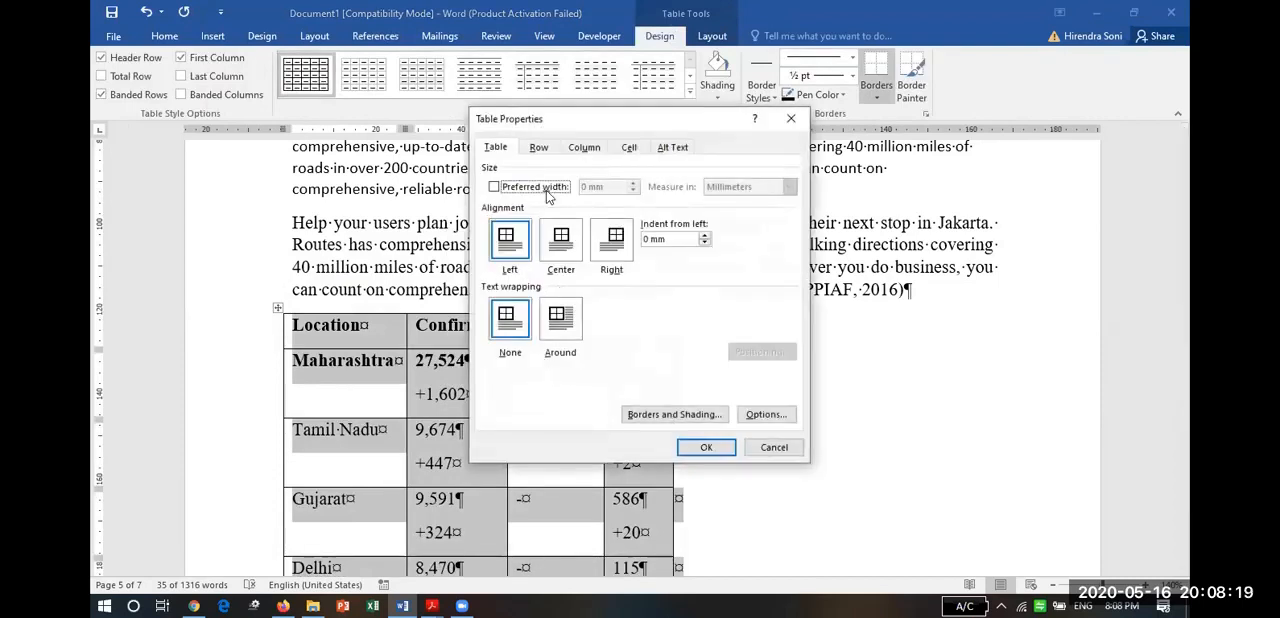
{"action": "left_click", "coordinate": [539, 147]}
{"action": "left_click", "coordinate": [546, 199]}
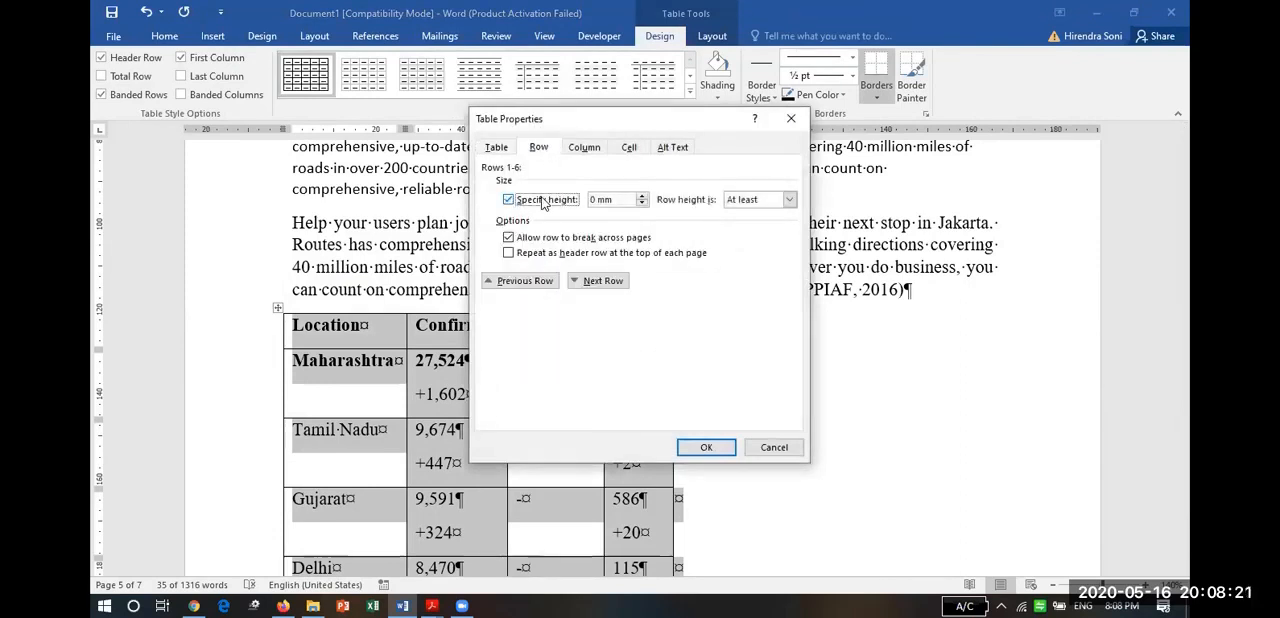
{"action": "left_click", "coordinate": [584, 147]}
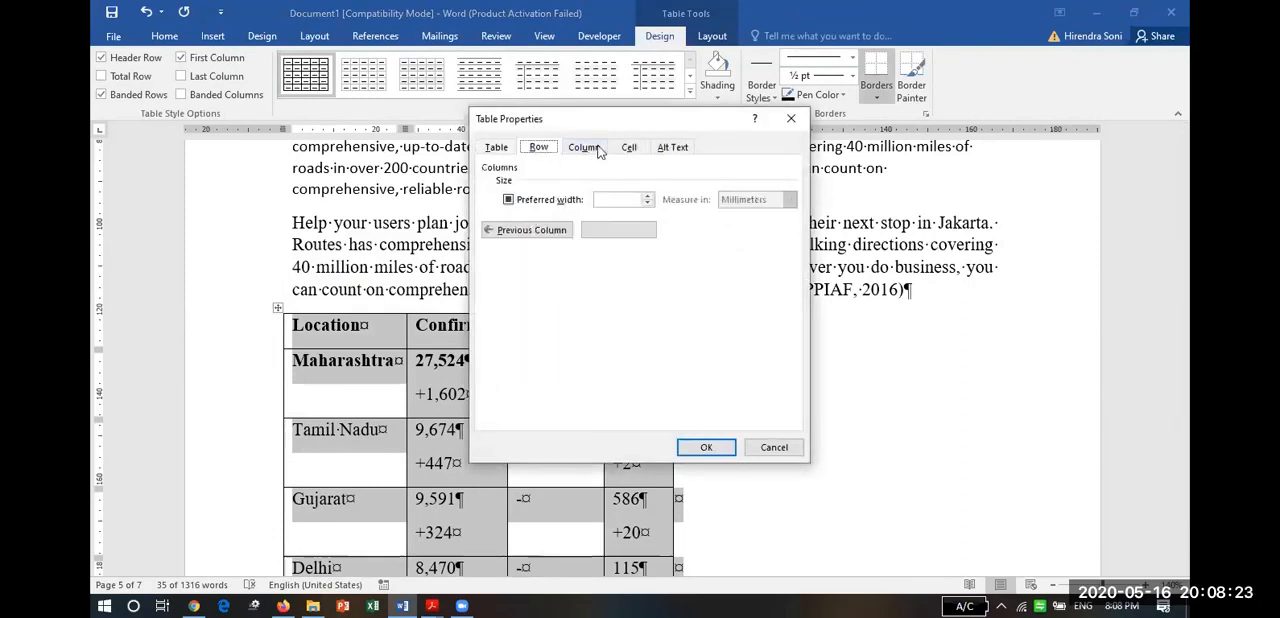
{"action": "left_click", "coordinate": [549, 202]}
{"action": "left_click", "coordinate": [549, 201]}
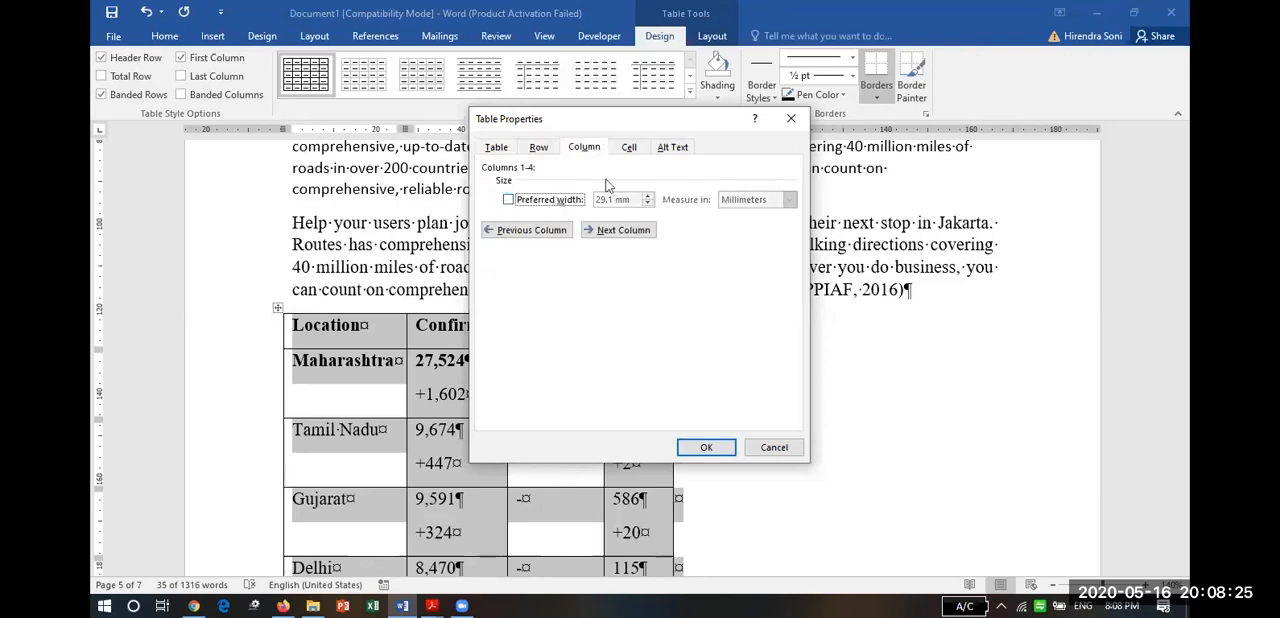
{"action": "left_click", "coordinate": [629, 147]}
{"action": "left_click", "coordinate": [515, 190]}
{"action": "left_click", "coordinate": [515, 190]}
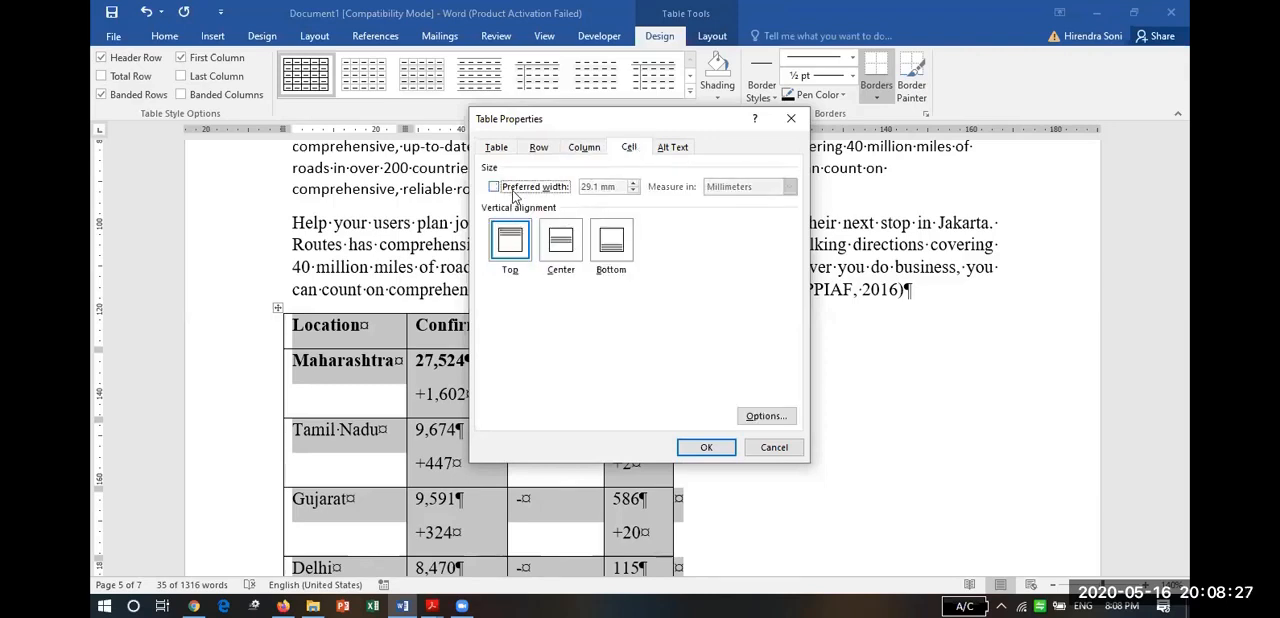
{"action": "left_click", "coordinate": [714, 450]}
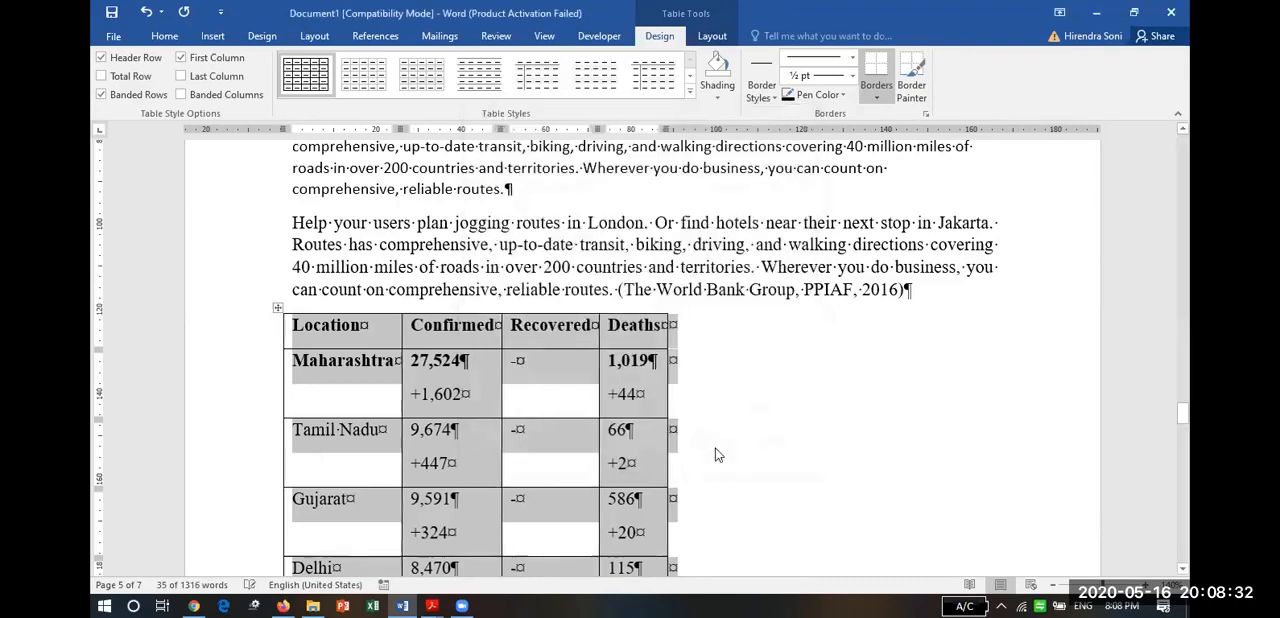
AutoFit the selected cases table to its contents.
{"action": "right_click", "coordinate": [455, 393]}
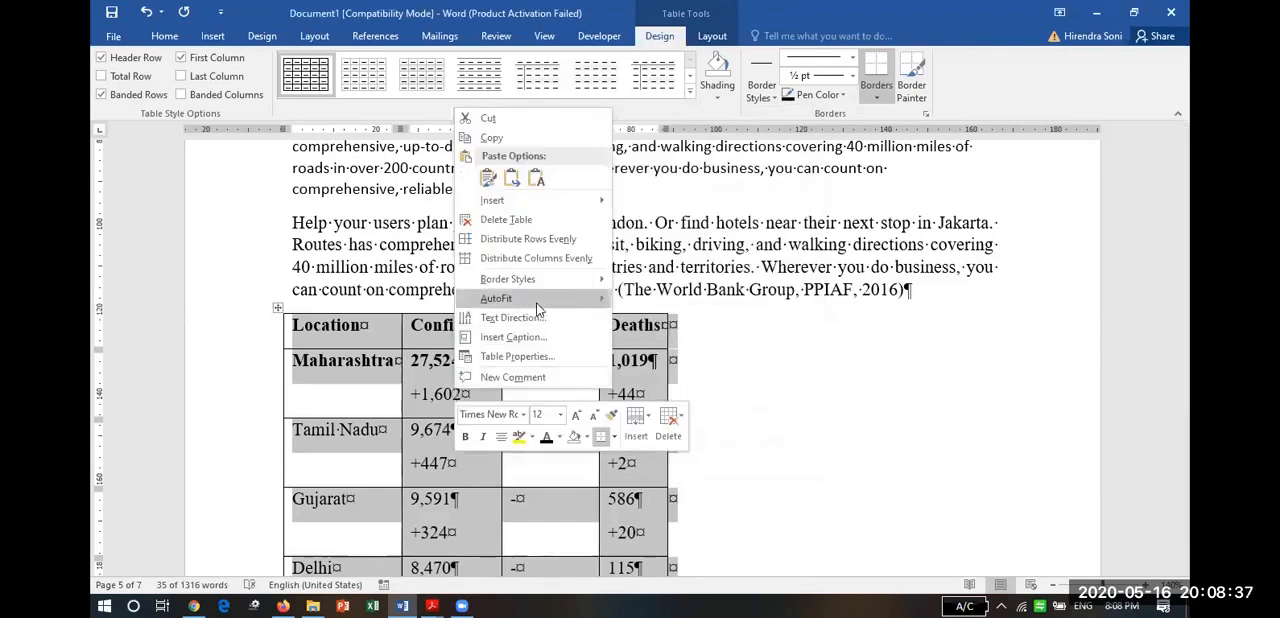
{"action": "mouse_move", "coordinate": [583, 298]}
{"action": "left_click", "coordinate": [646, 300]}
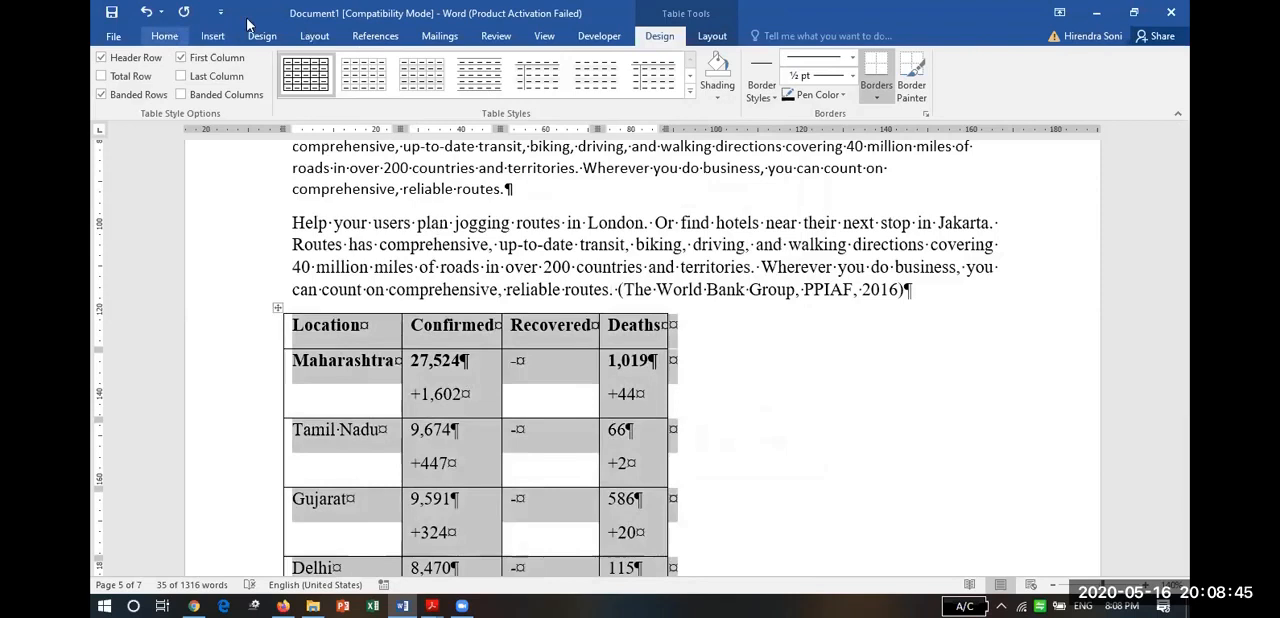
Set the table's paragraph spacing after to 0 pt with Single line spacing, and centre the table between the page margins.
{"action": "left_click", "coordinate": [164, 36]}
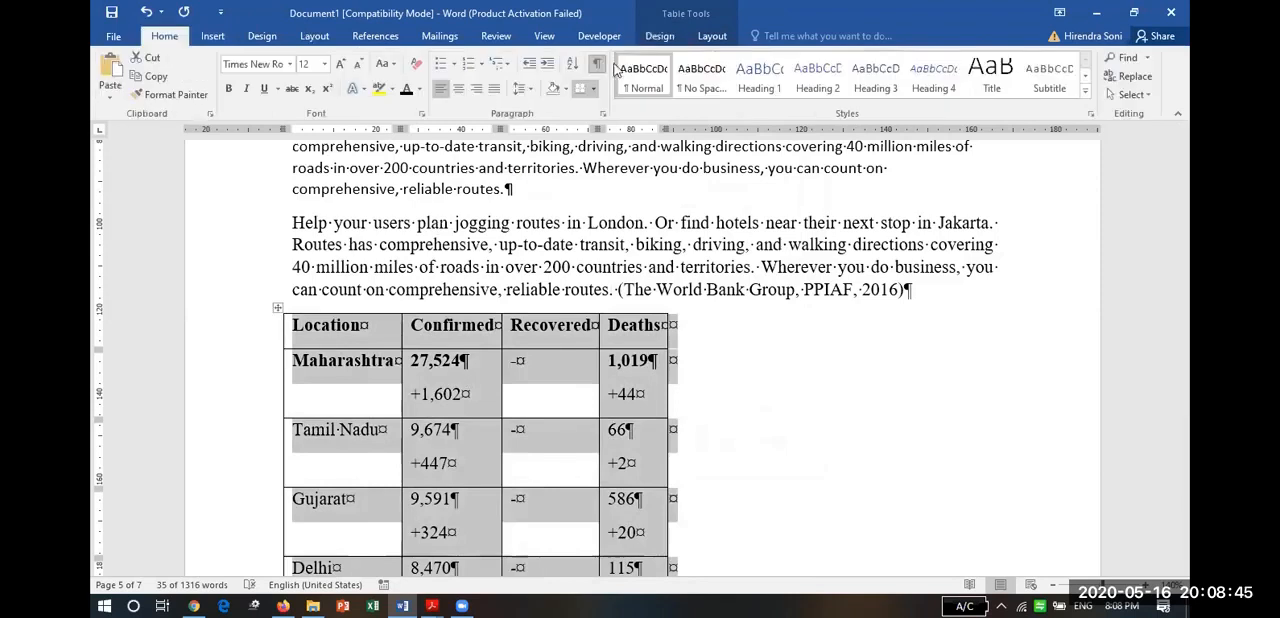
{"action": "left_click", "coordinate": [528, 90]}
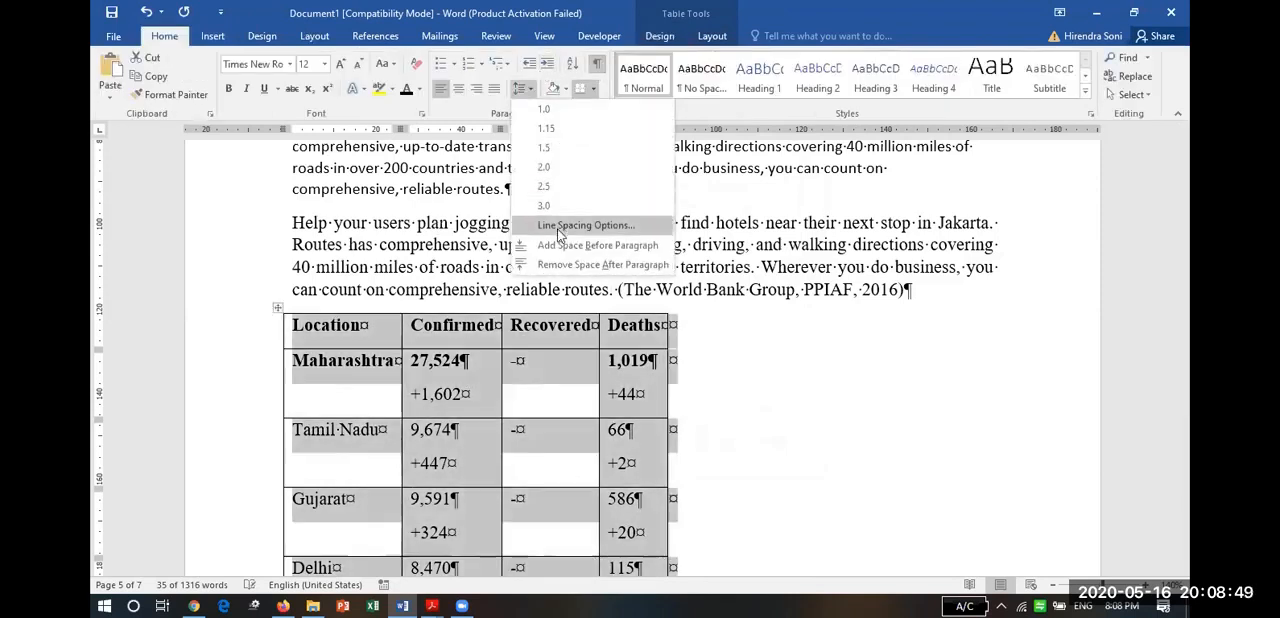
{"action": "left_click", "coordinate": [560, 226]}
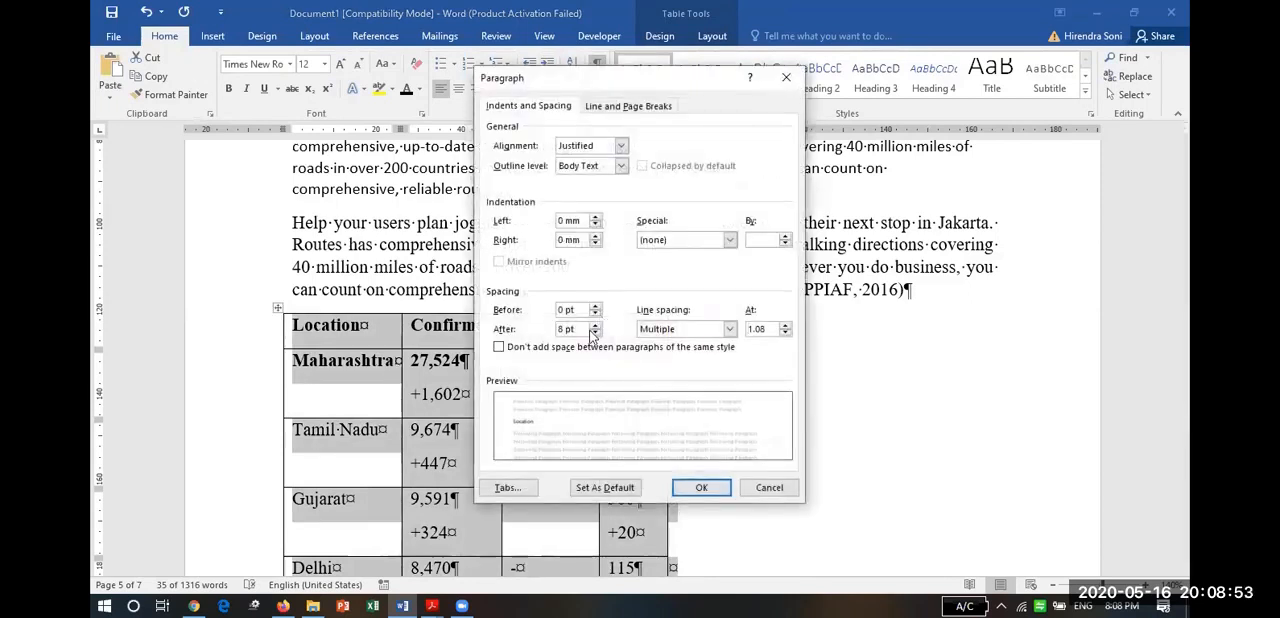
{"action": "left_click", "coordinate": [595, 333]}
{"action": "left_click", "coordinate": [729, 329]}
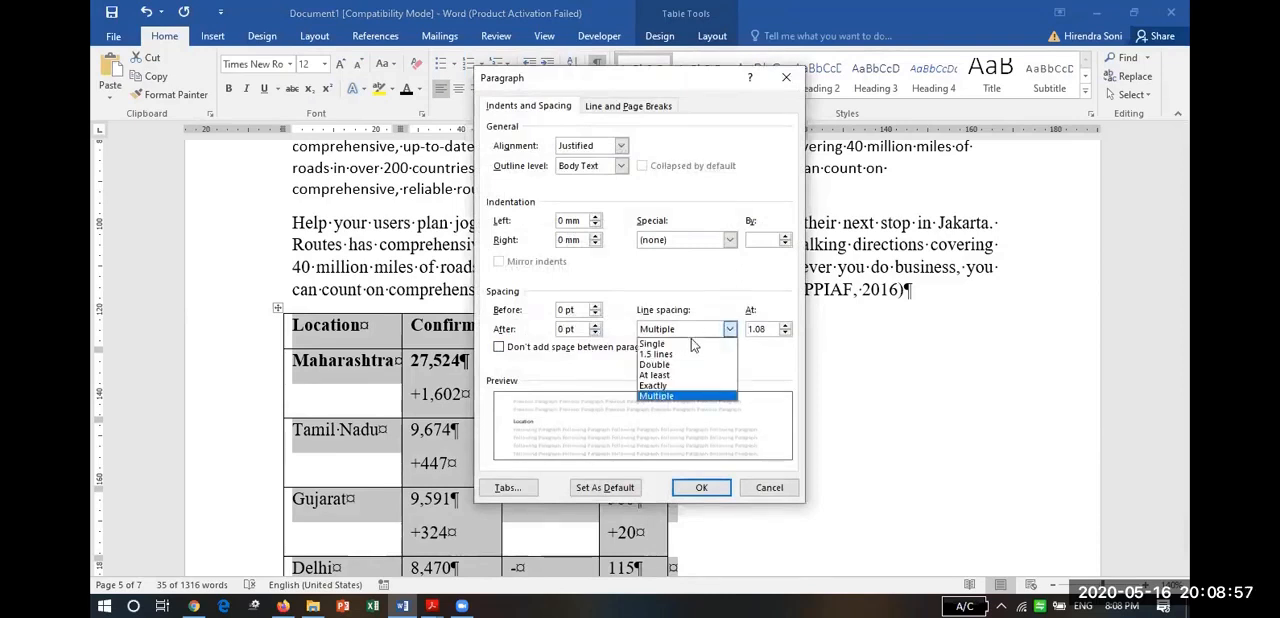
{"action": "left_click", "coordinate": [691, 343]}
{"action": "left_click", "coordinate": [701, 487]}
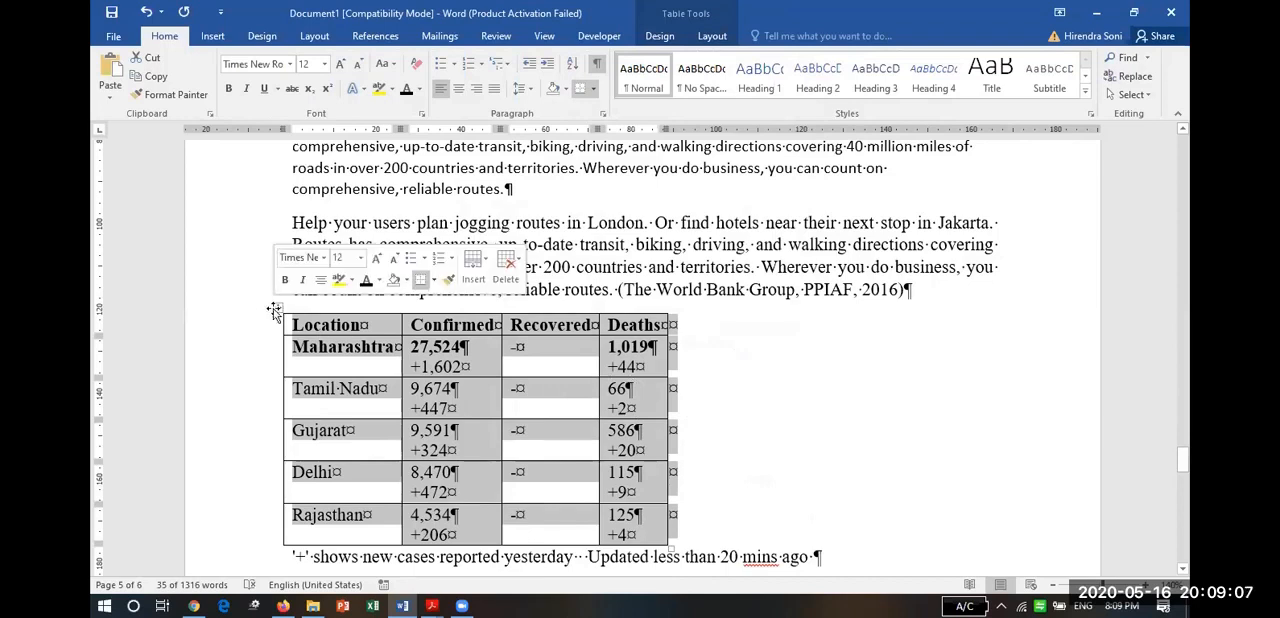
{"action": "left_click_drag", "start_coordinate": [274, 311], "coordinate": [443, 311]}
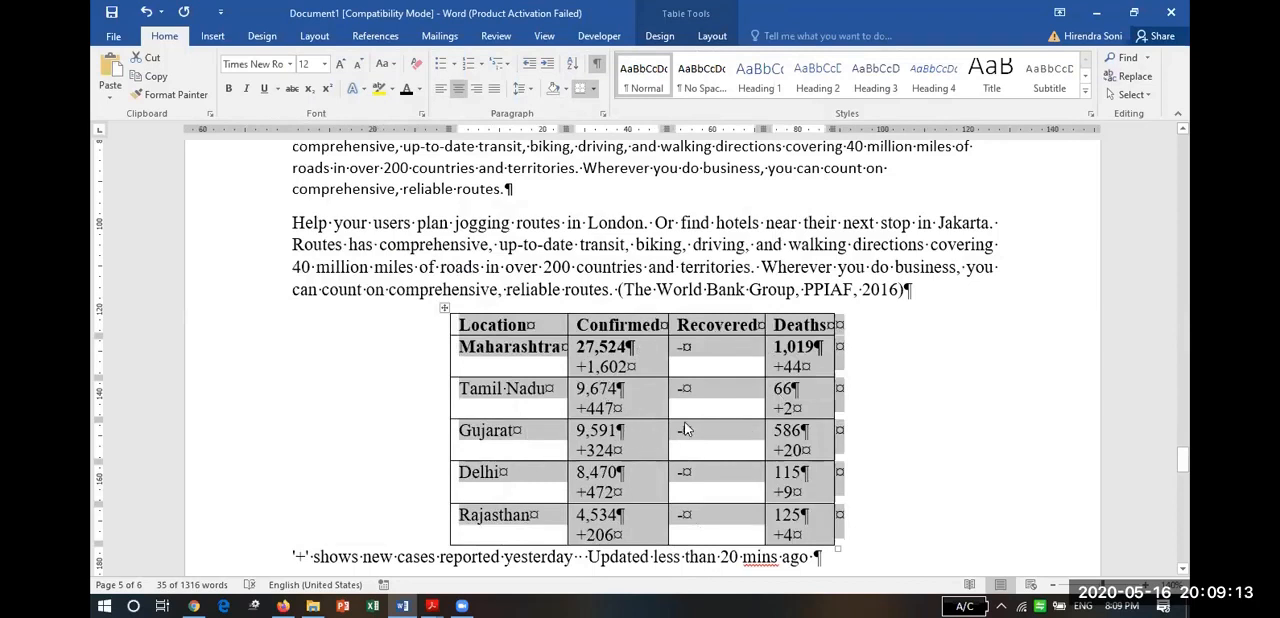
Switch back to Chrome and expand the India total cases table to review the remaining states and the overall figures.
{"action": "key", "text": "alt+Tab"}
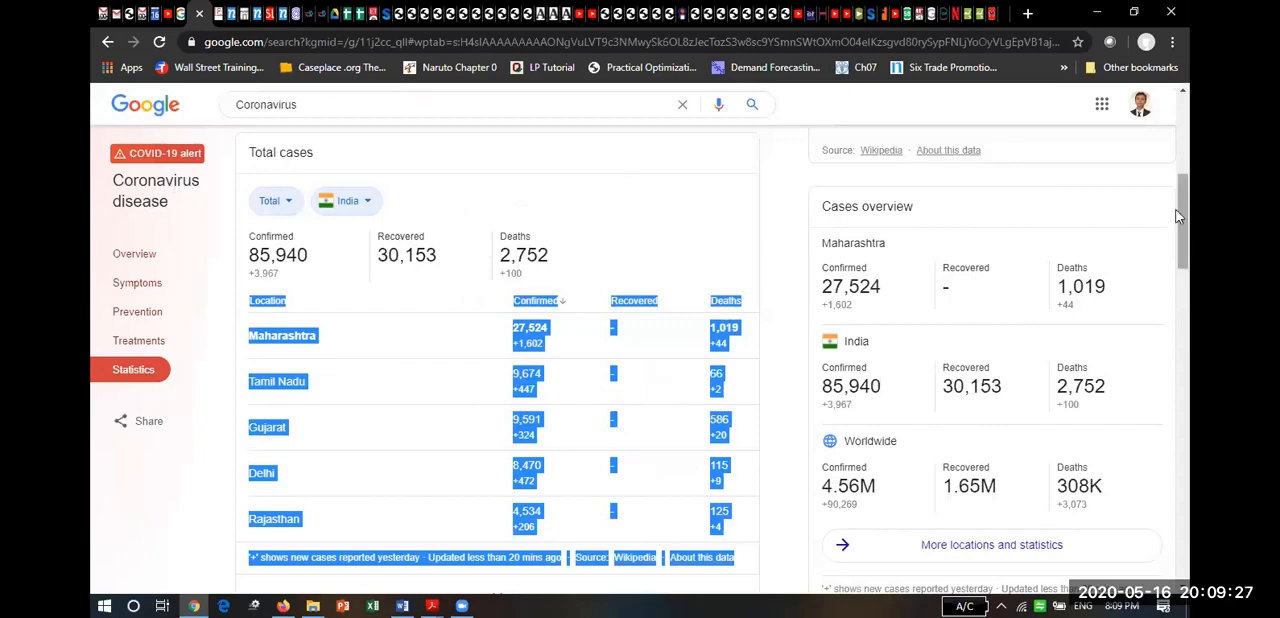
{"action": "scroll", "coordinate": [1188, 221], "scroll_direction": "up", "scroll_amount": 2}
{"action": "scroll", "coordinate": [1188, 240], "scroll_direction": "down", "scroll_amount": 2}
{"action": "scroll", "coordinate": [1188, 258], "scroll_direction": "down", "scroll_amount": 2}
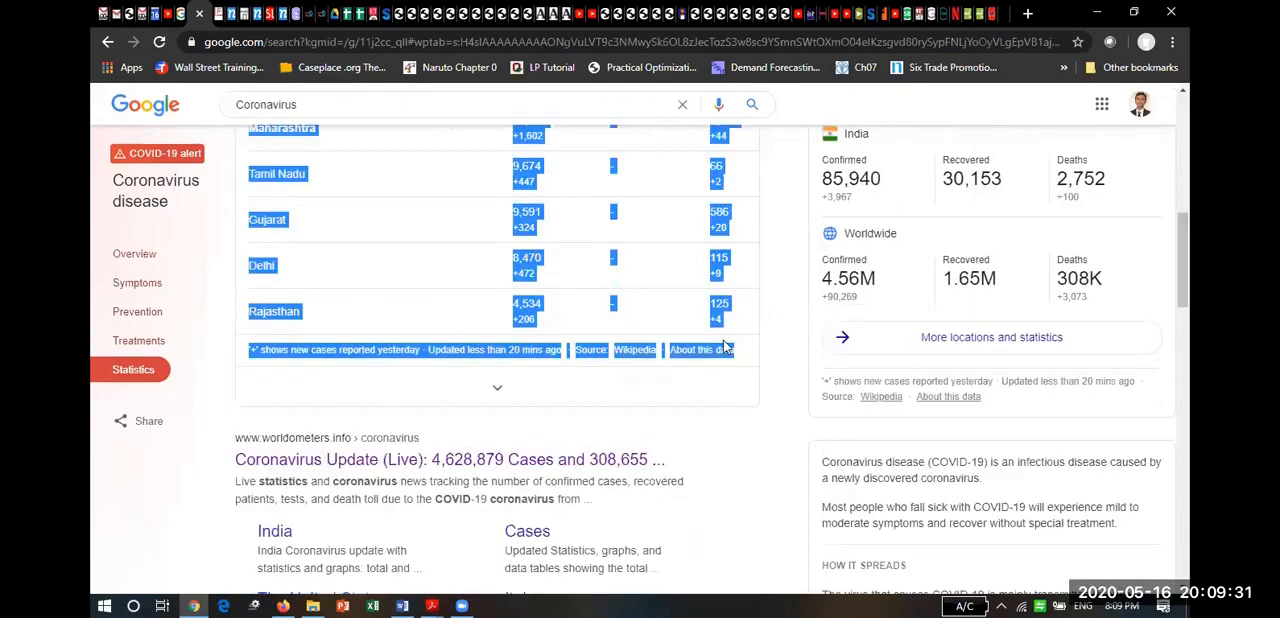
{"action": "left_click", "coordinate": [497, 393]}
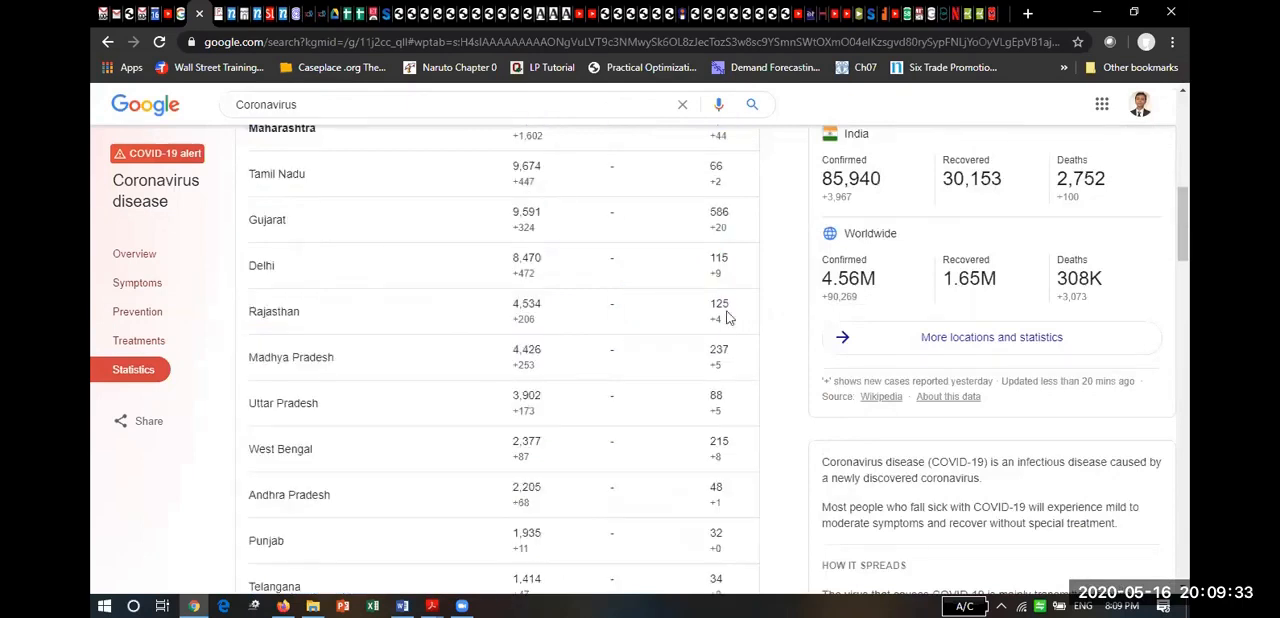
{"action": "left_click_drag", "start_coordinate": [1183, 262], "coordinate": [1181, 204]}
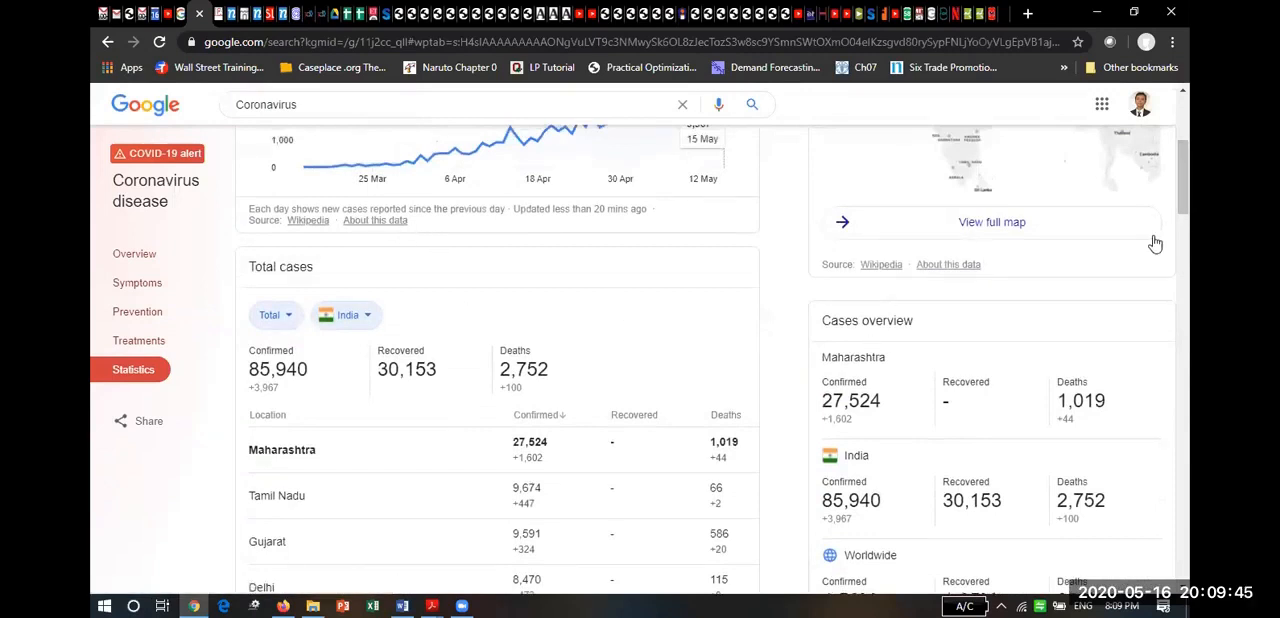
Open the "About this data" page linked beneath the expanded table and examine where the statistics come from.
{"action": "left_click_drag", "start_coordinate": [1184, 211], "coordinate": [1190, 380]}
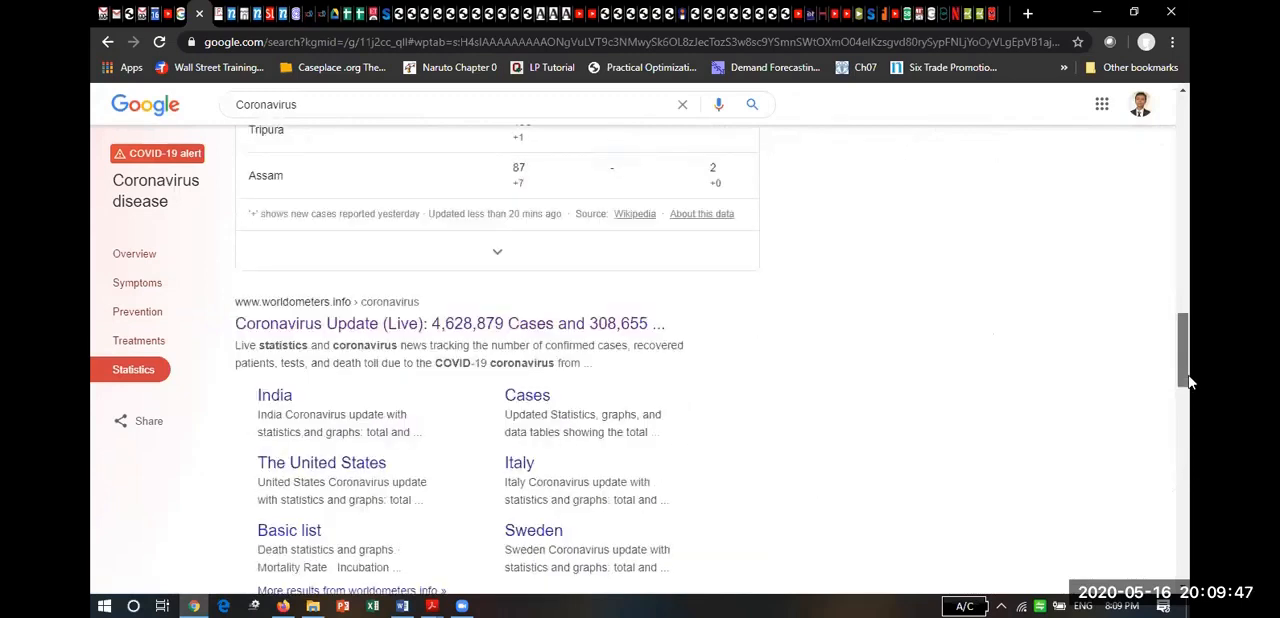
{"action": "left_click", "coordinate": [687, 222]}
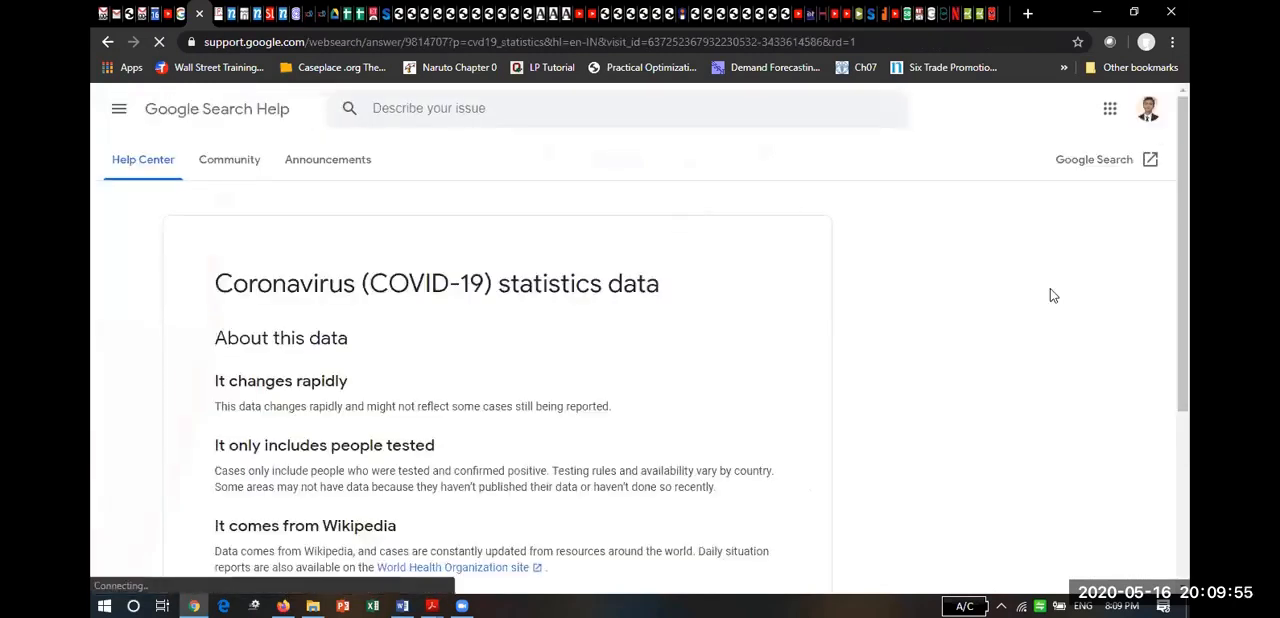
{"action": "left_click_drag", "start_coordinate": [1183, 169], "coordinate": [1183, 184]}
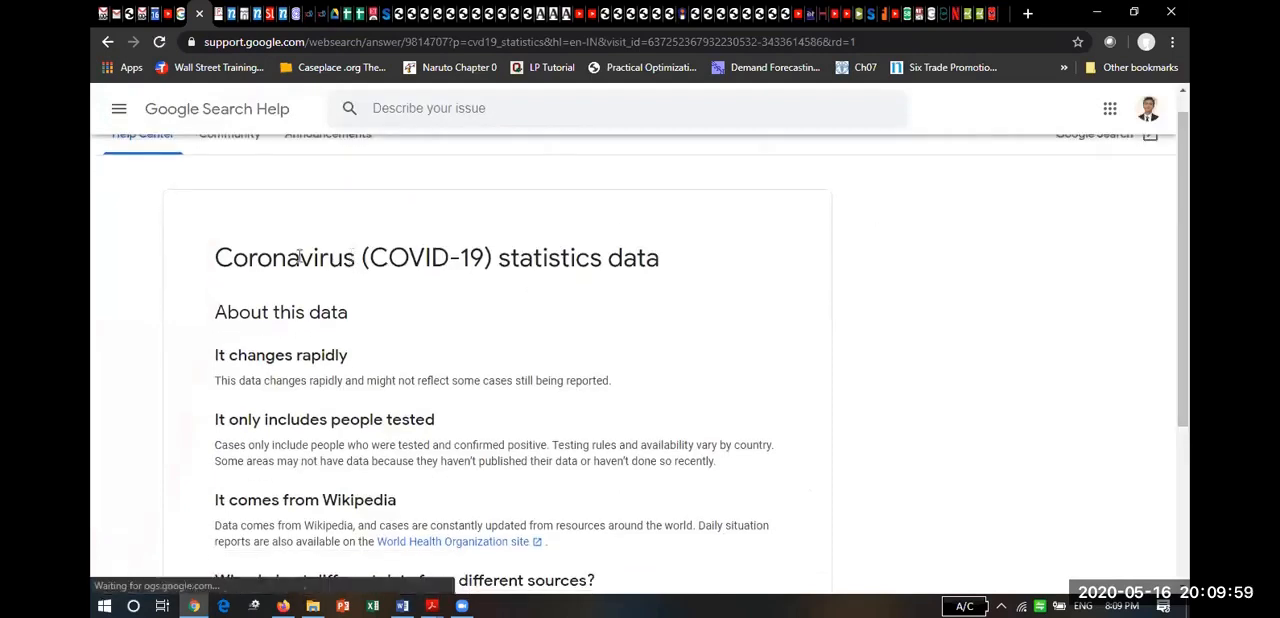
Copy the page heading "Coronavirus (COVID-19) statistics data", switch back to Word and start a caption for the whole cases table.
{"action": "left_click_drag", "start_coordinate": [215, 260], "coordinate": [671, 275]}
{"action": "key", "text": "ctrl+c"}
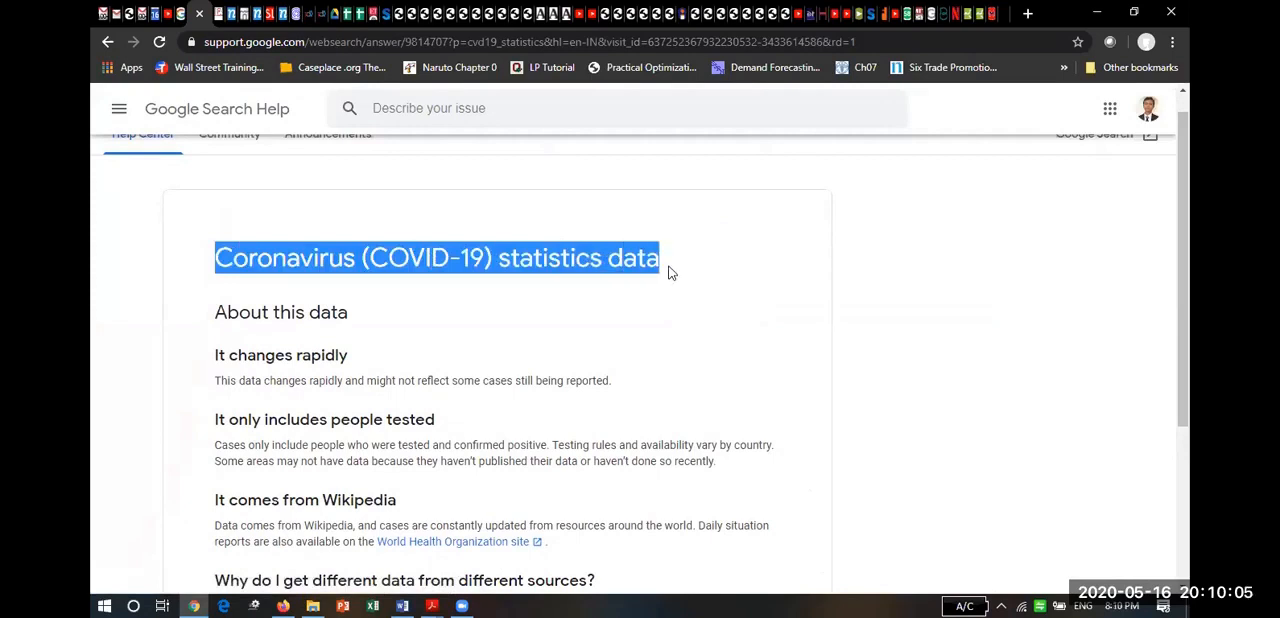
{"action": "key", "text": "alt+Tab"}
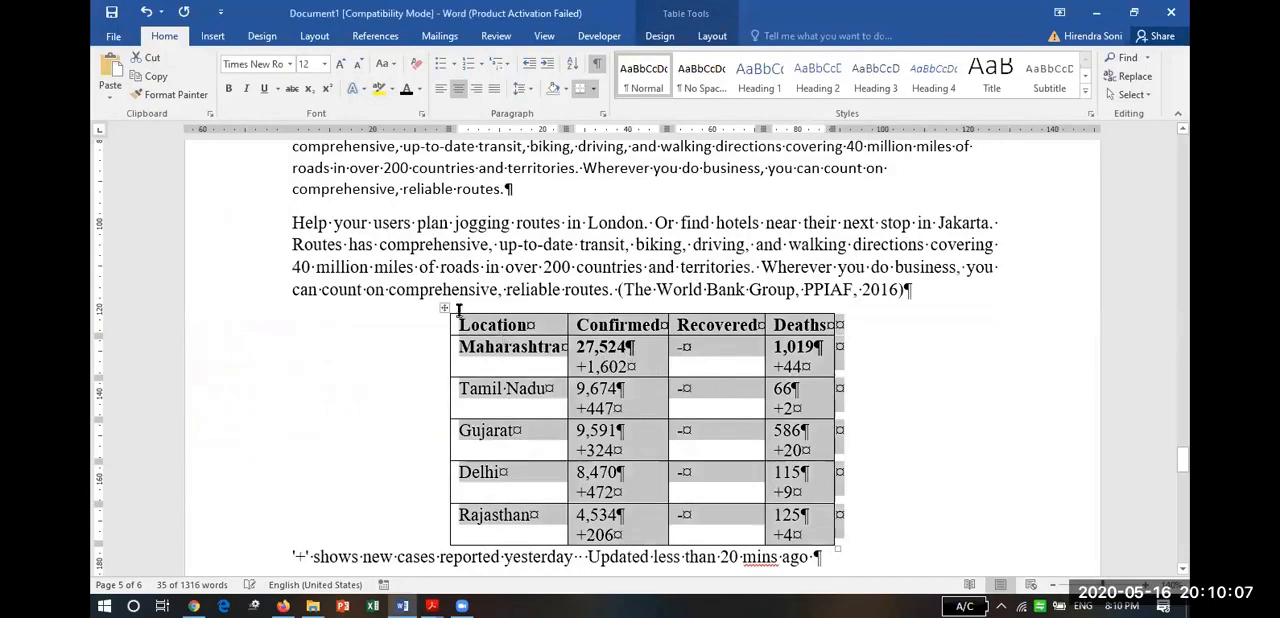
{"action": "left_click", "coordinate": [445, 307]}
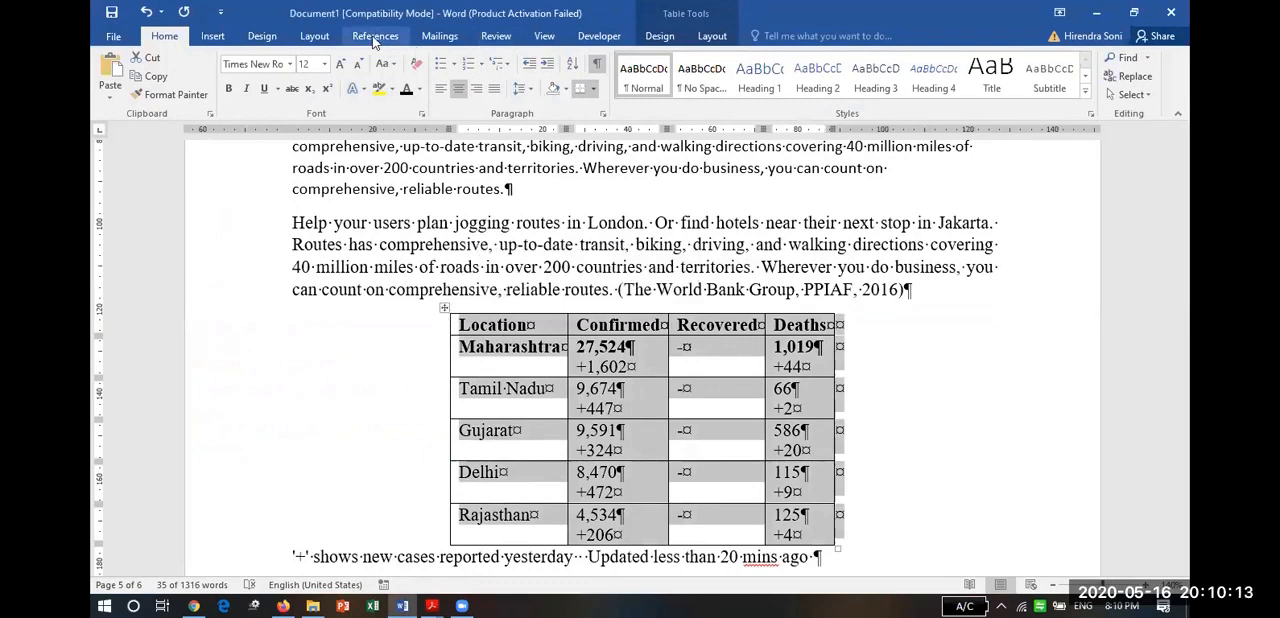
{"action": "left_click", "coordinate": [375, 37]}
{"action": "left_click", "coordinate": [537, 86]}
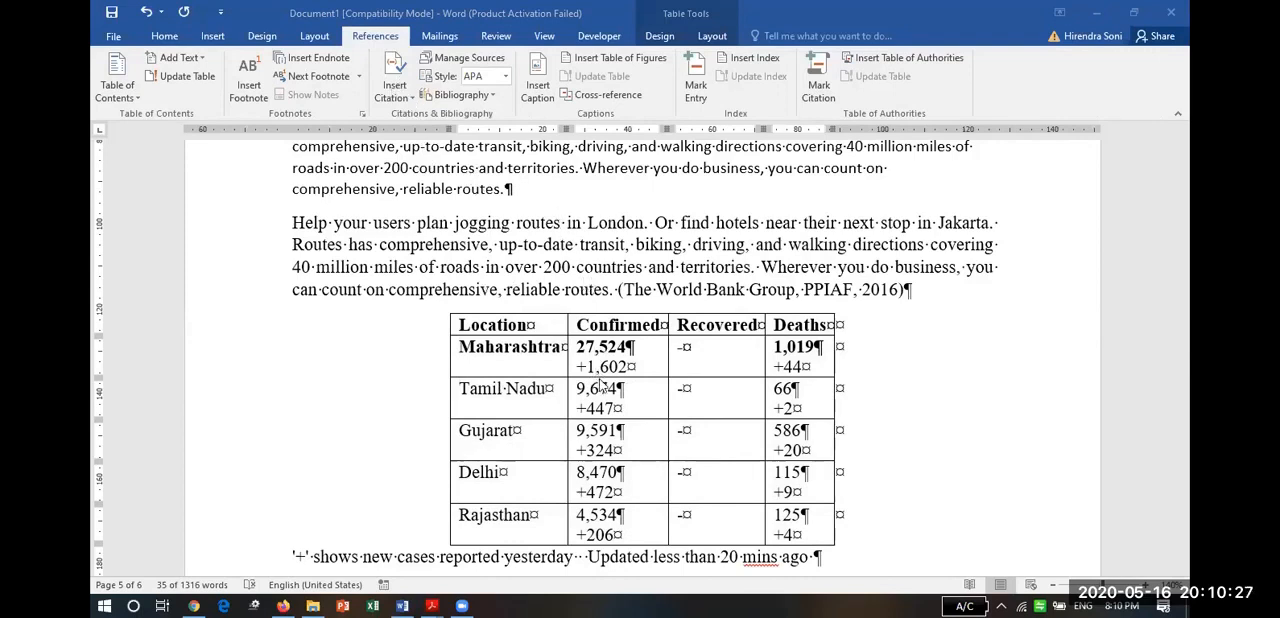
{"action": "left_click", "coordinate": [540, 73]}
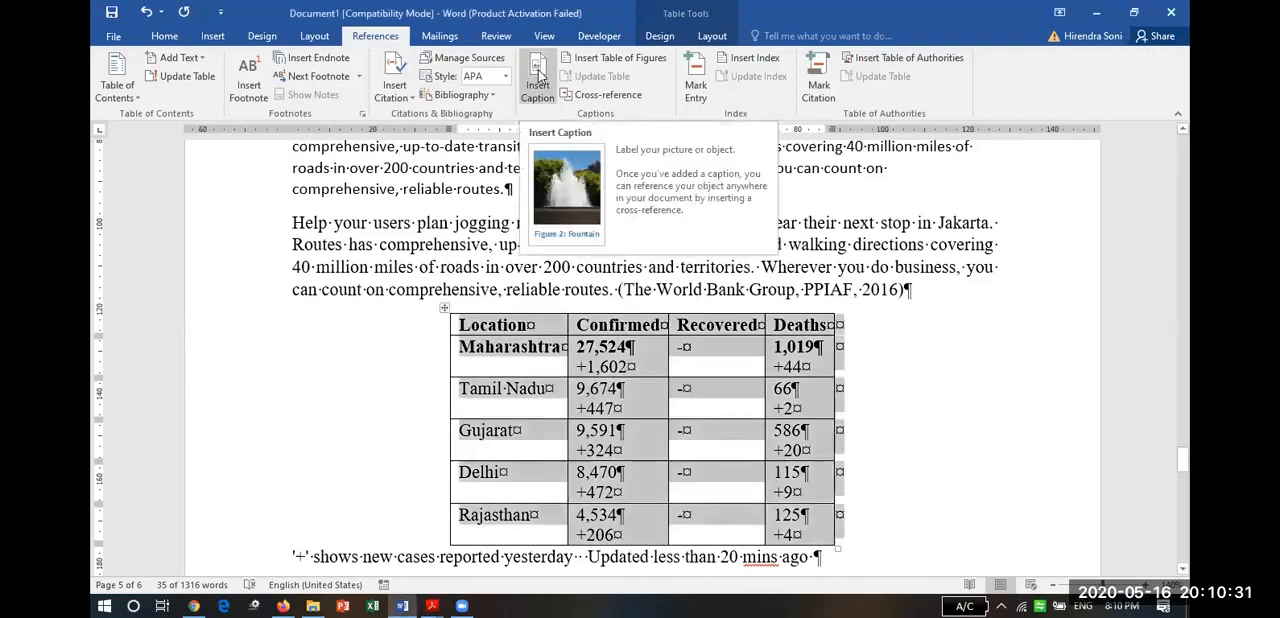
{"action": "left_click", "coordinate": [540, 75]}
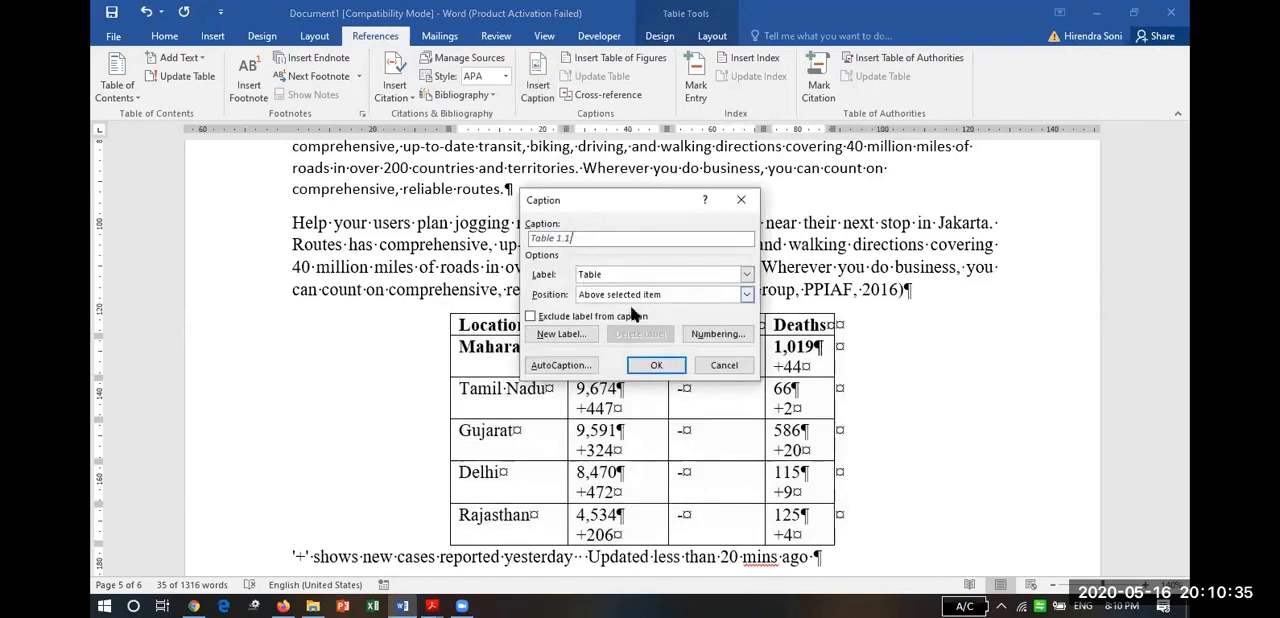
Exclude the chapter number from the table caption's numbering.
{"action": "left_click", "coordinate": [700, 336]}
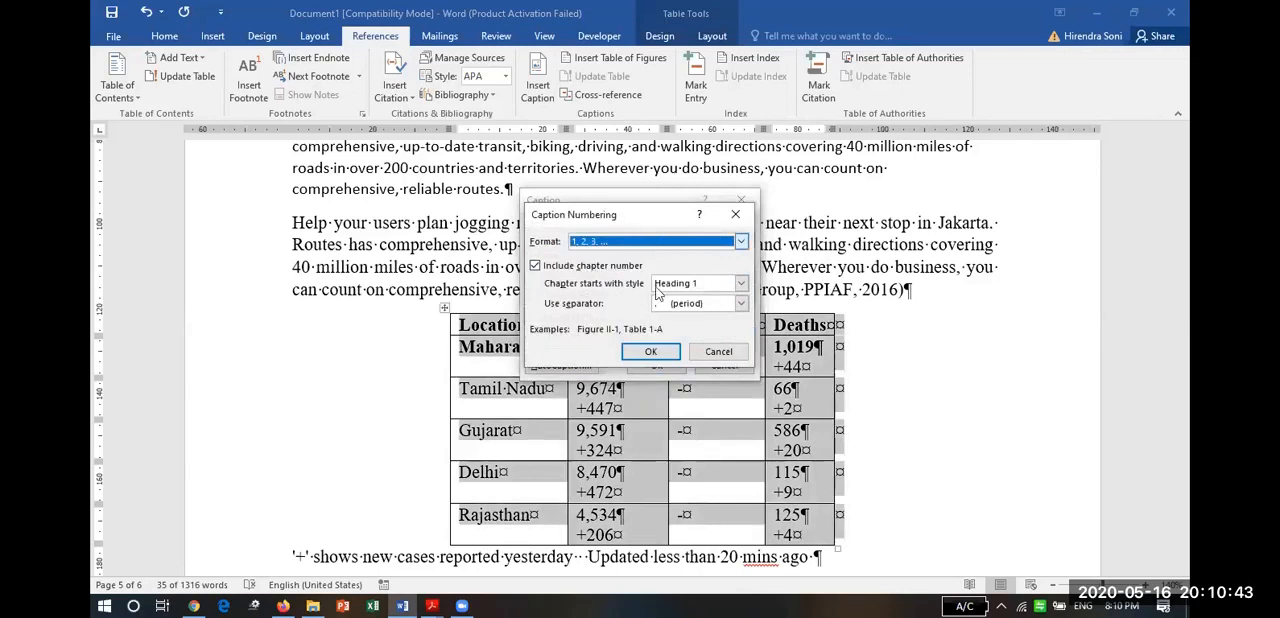
{"action": "left_click", "coordinate": [536, 267]}
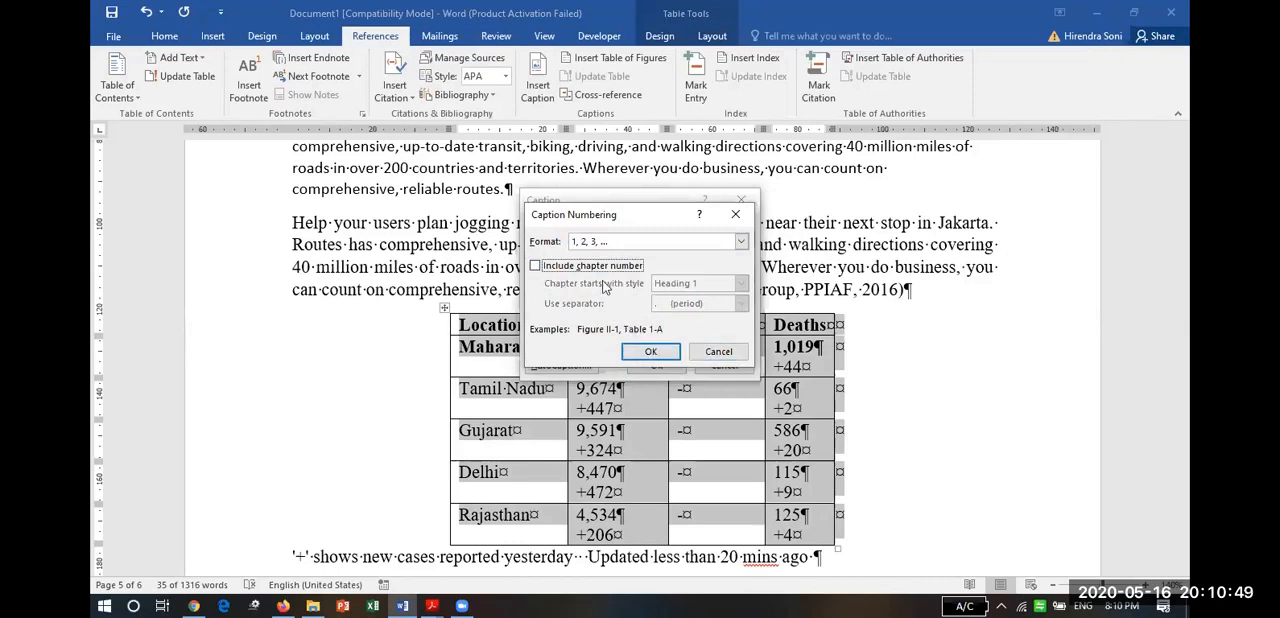
{"action": "left_click", "coordinate": [647, 354]}
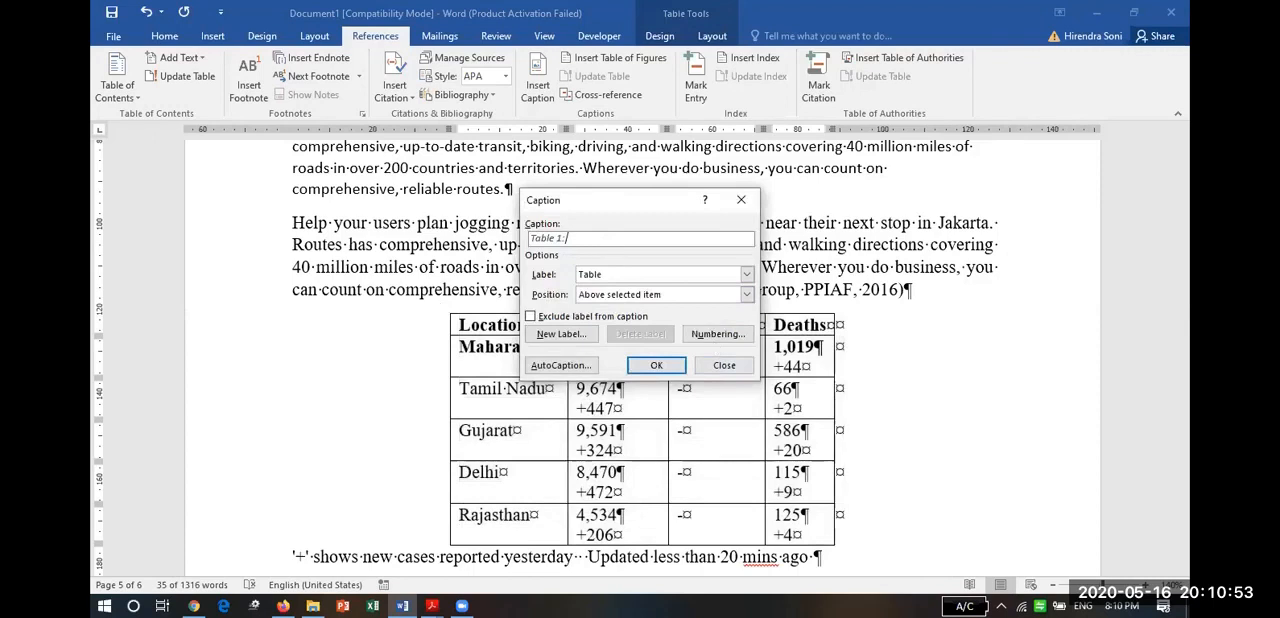
Paste the copied heading as the caption text and add "(Source:" after it.
{"action": "key", "text": "ctrl+v"}
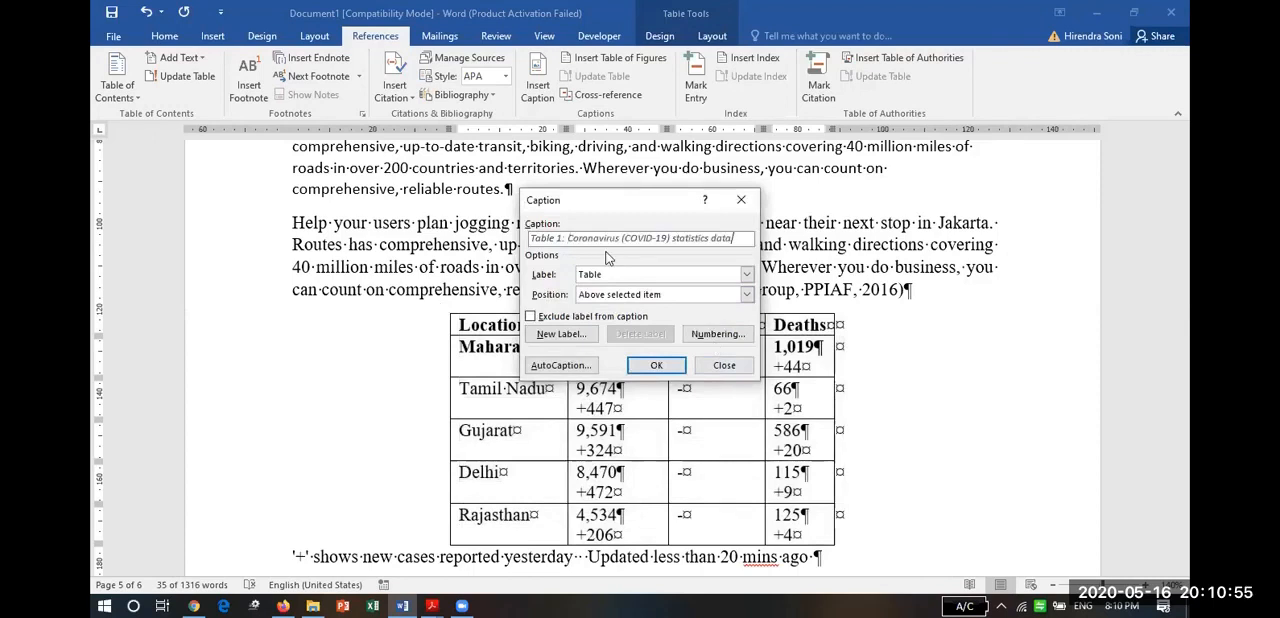
{"action": "type", "text": "(Source"}
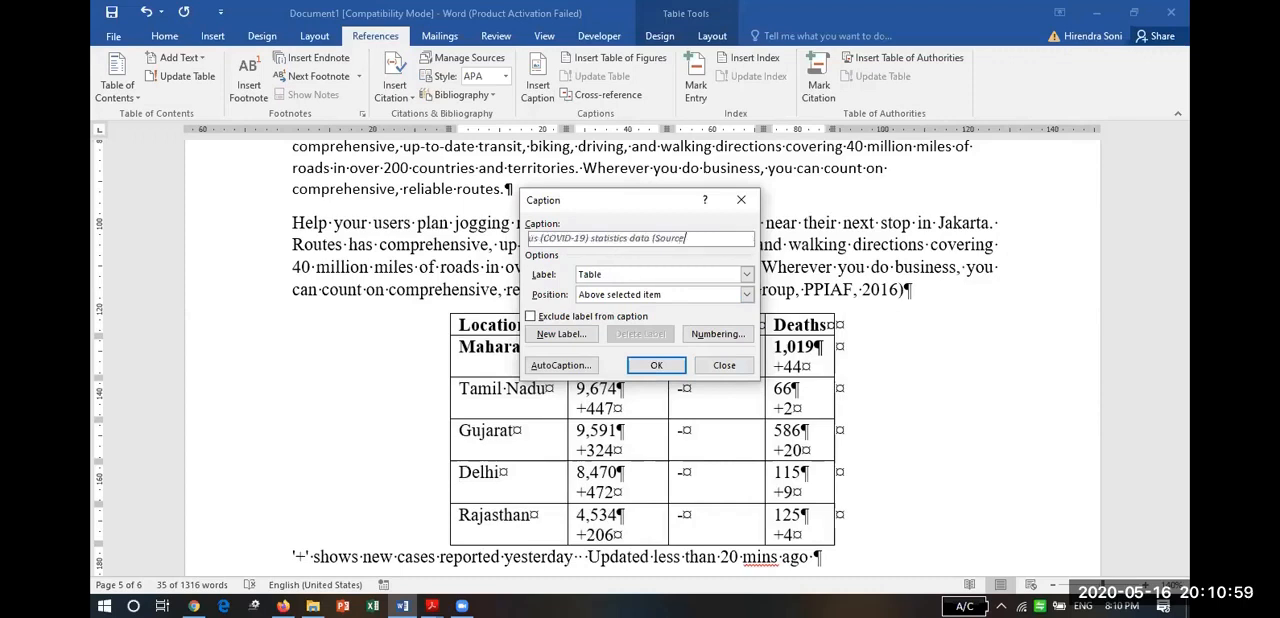
{"action": "type", "text": ":"}
Check the data source on the Chrome help page, and complete the Word caption with "Wikipedia and WHOsite)" above the table.
{"action": "key", "text": "alt+Tab"}
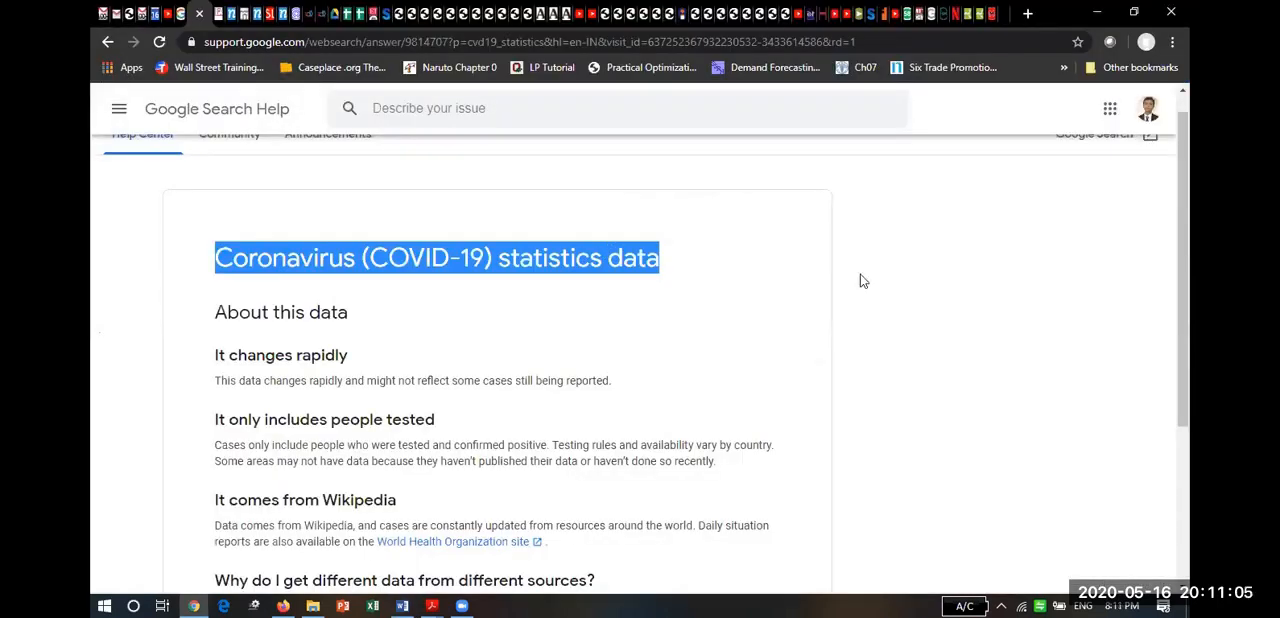
{"action": "left_click_drag", "start_coordinate": [1190, 281], "coordinate": [1190, 389]}
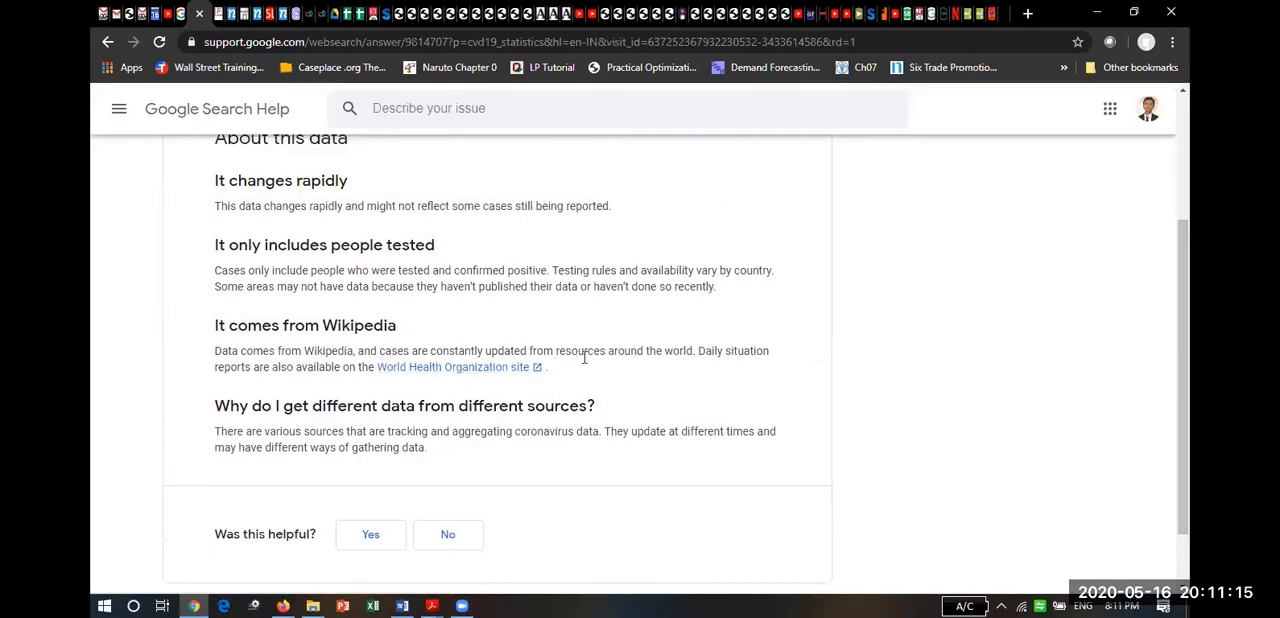
{"action": "key", "text": "alt+Tab"}
{"action": "type", "text": "Wikipedia and WHO)"}
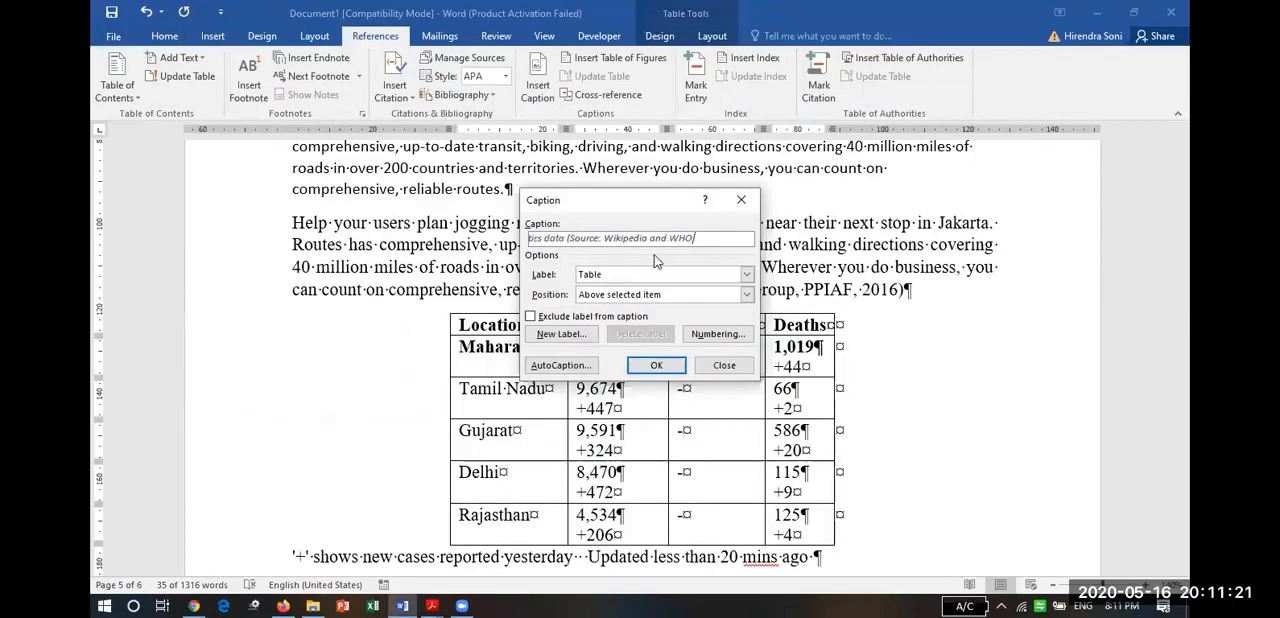
{"action": "type", "text": "ite"}
{"action": "left_click", "coordinate": [653, 366]}
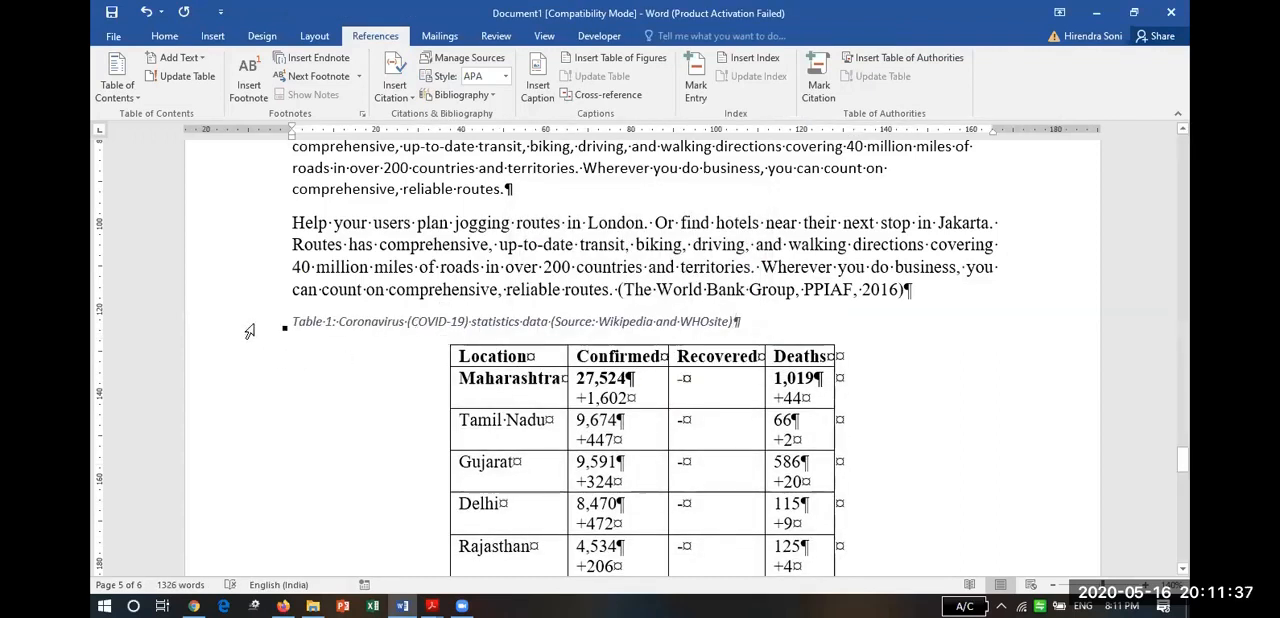
Separate "WHOsite" into "WHO site" in the table caption.
{"action": "left_click", "coordinate": [250, 331]}
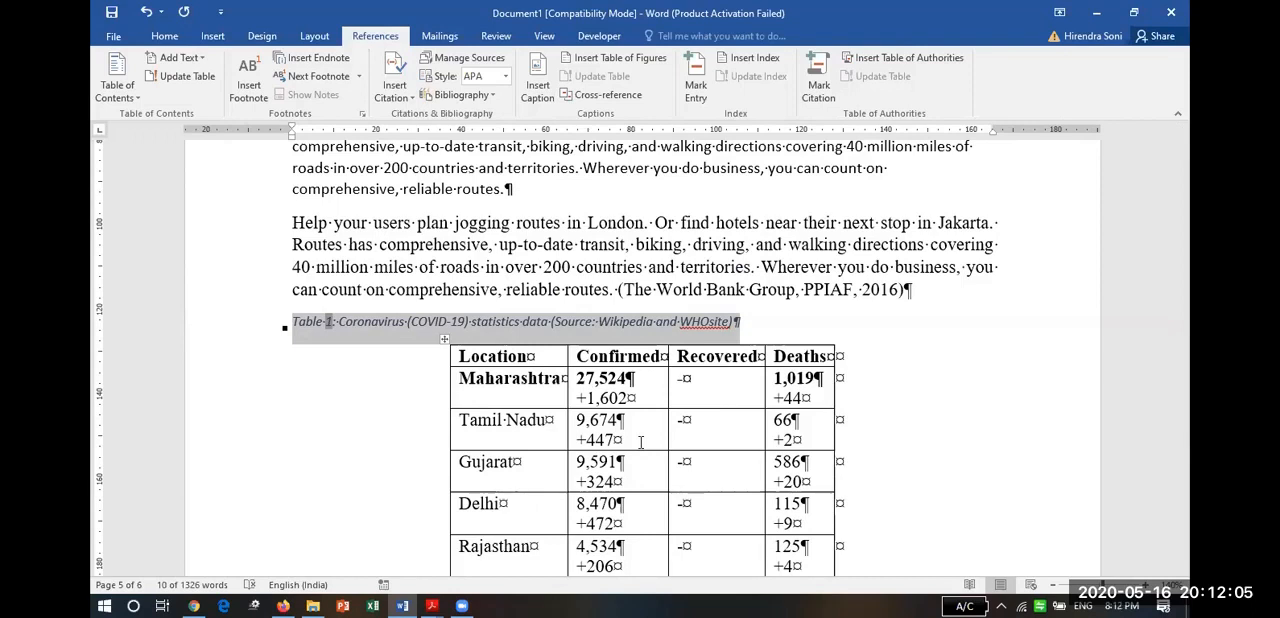
{"action": "left_click", "coordinate": [710, 321]}
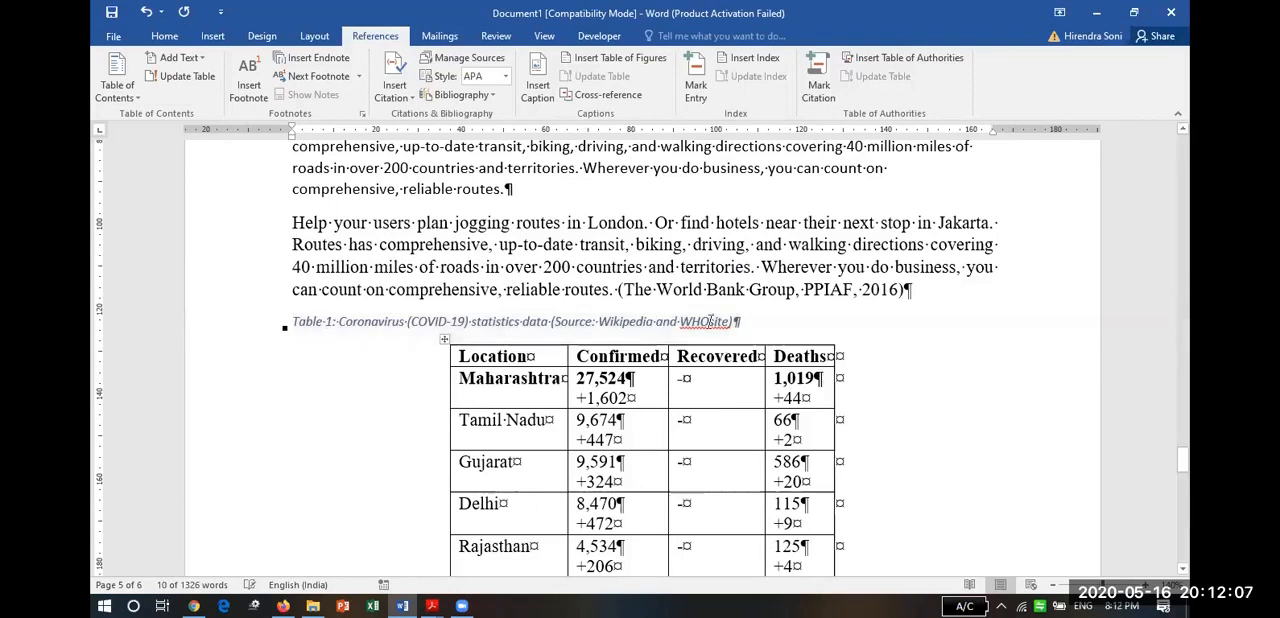
Add the line "List of Tables:" below the table of contents, followed by an empty paragraph.
{"action": "left_click", "coordinate": [1185, 226]}
{"action": "scroll", "coordinate": [1185, 232], "scroll_direction": "up", "scroll_amount": 10}
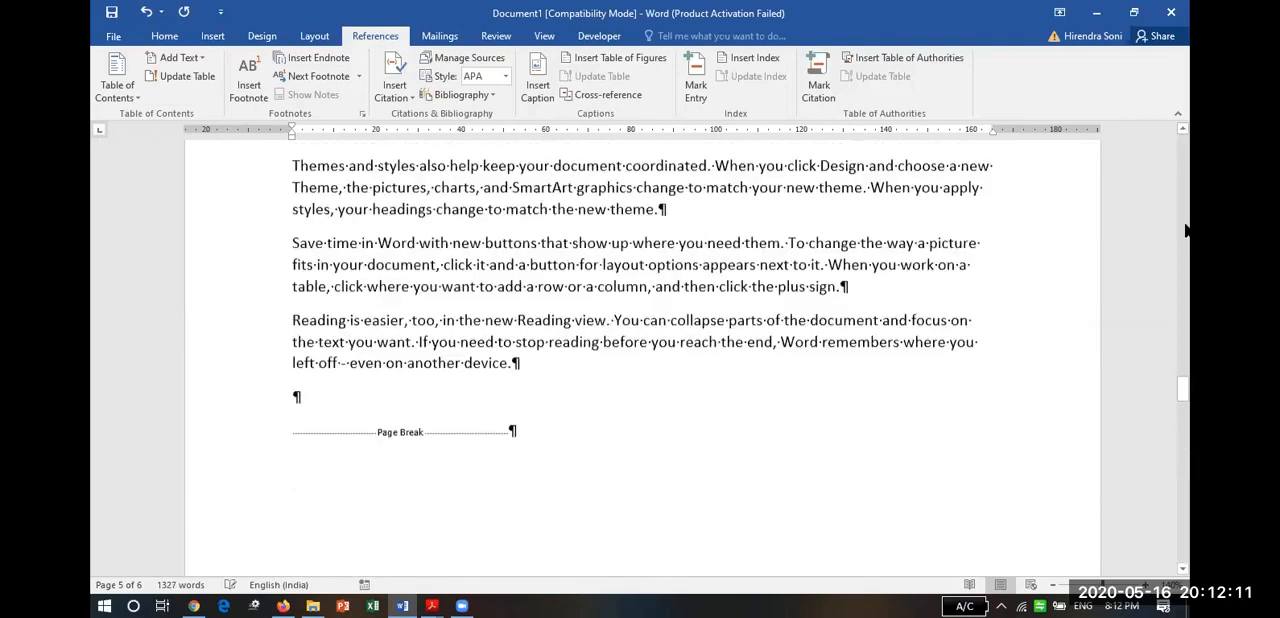
{"action": "left_click", "coordinate": [1185, 231]}
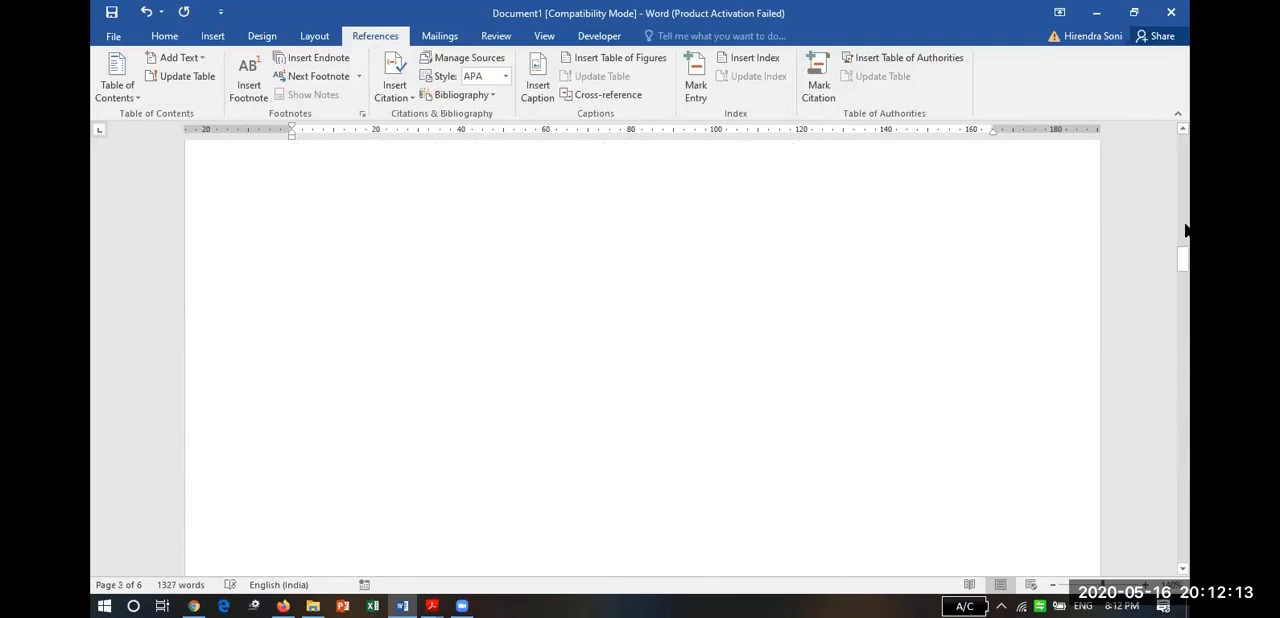
{"action": "left_click_drag", "start_coordinate": [1183, 262], "coordinate": [1182, 215]}
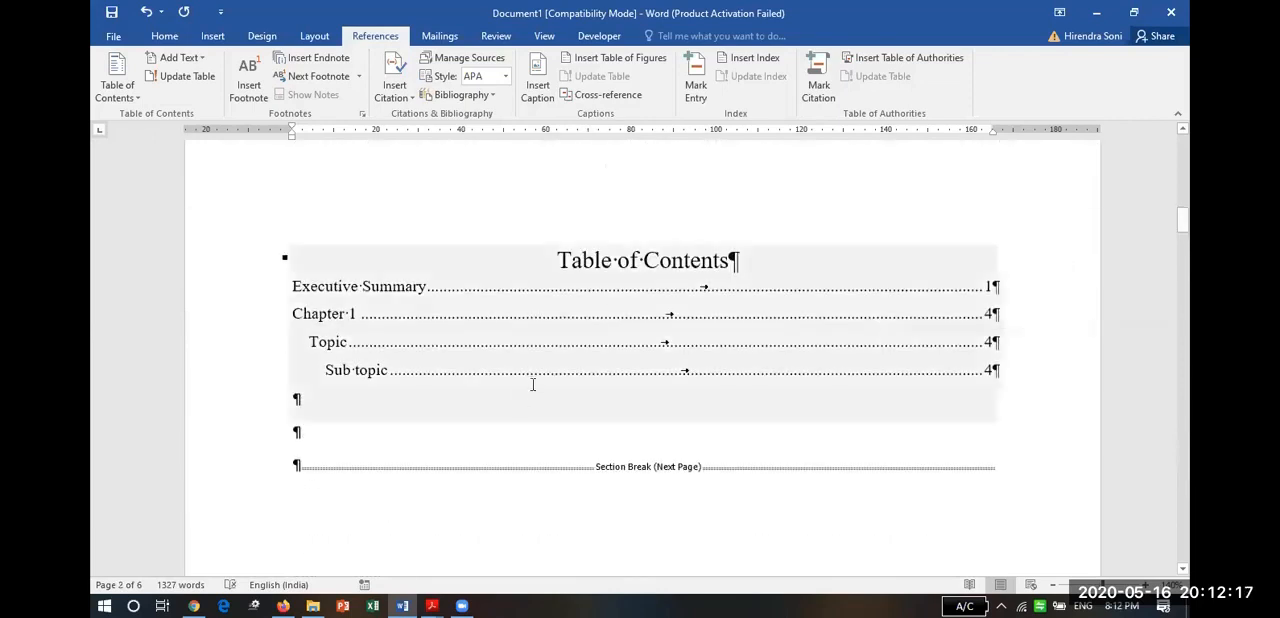
{"action": "left_click", "coordinate": [431, 427]}
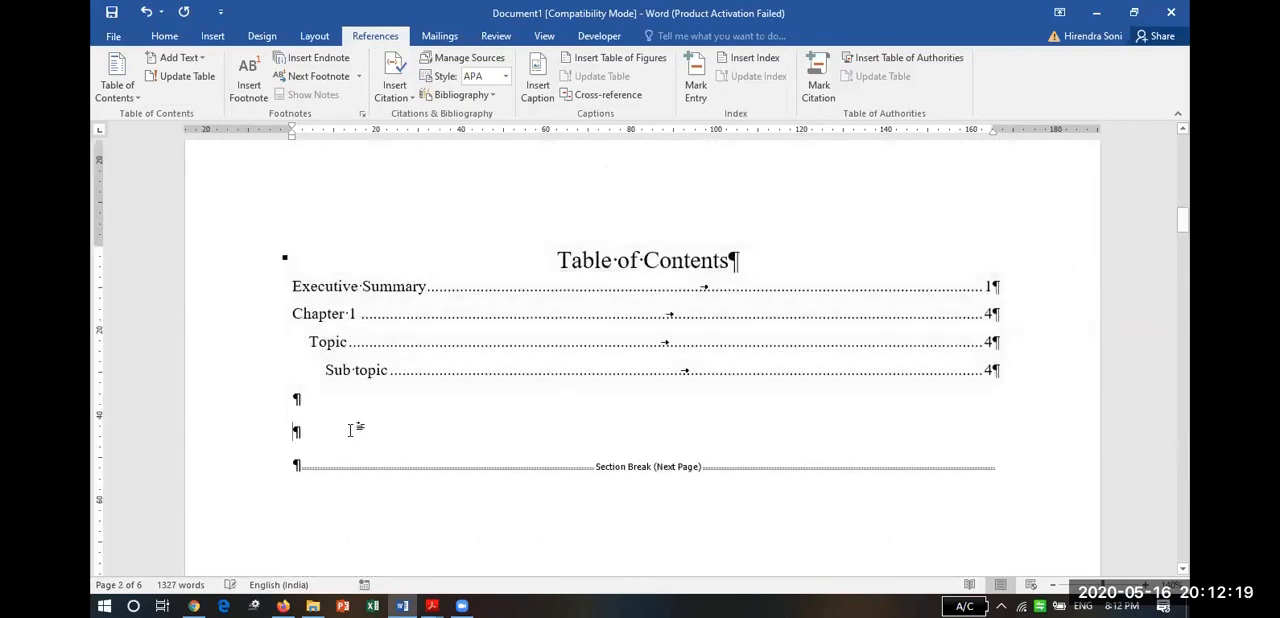
{"action": "type", "text": "L"}
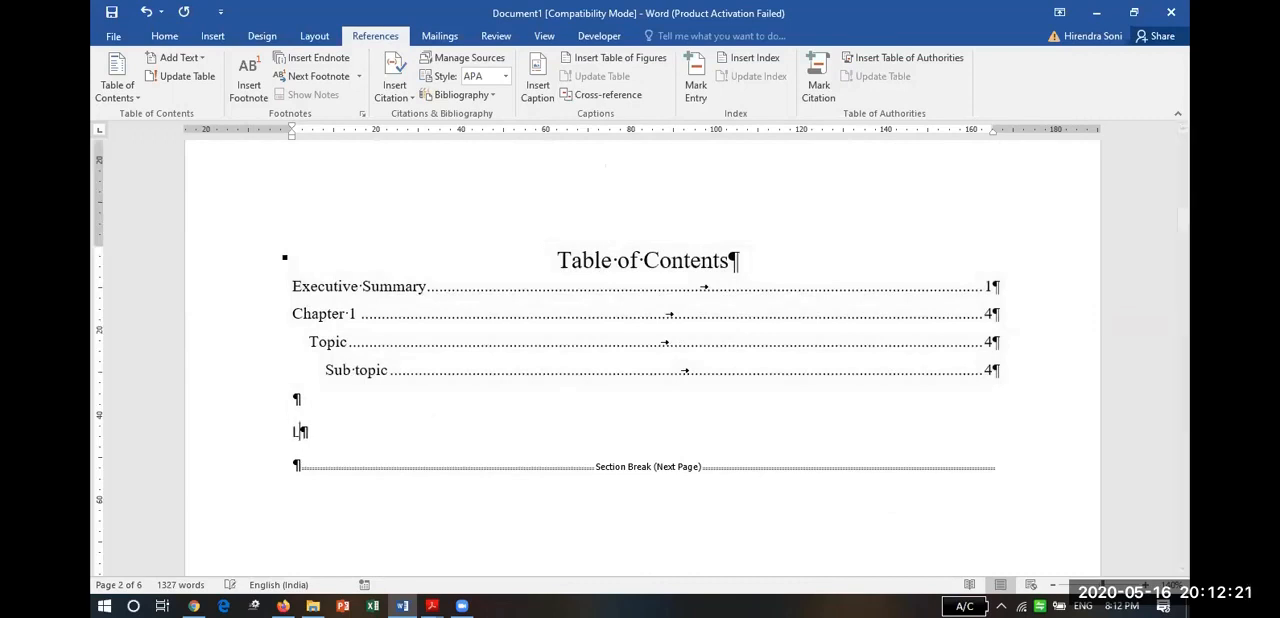
{"action": "type", "text": "ist of Tabes"}
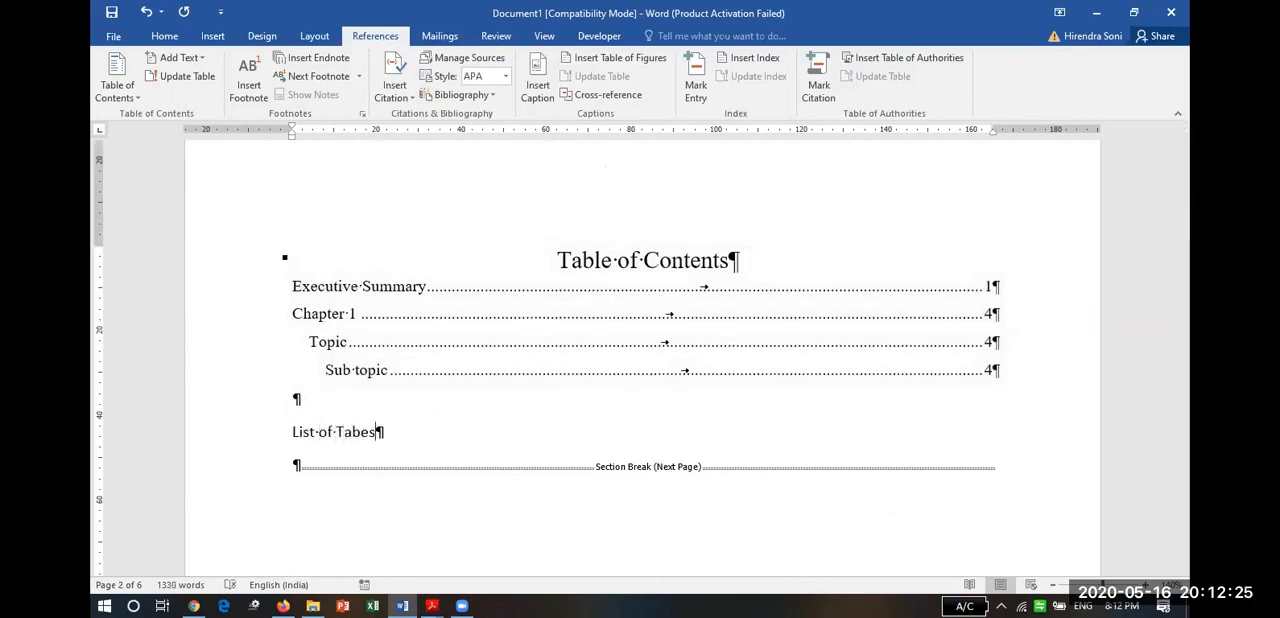
{"action": "key", "text": "BackSpace"}
{"action": "key", "text": "BackSpace"}
{"action": "type", "text": "les:"}
{"action": "key", "text": "Return"}
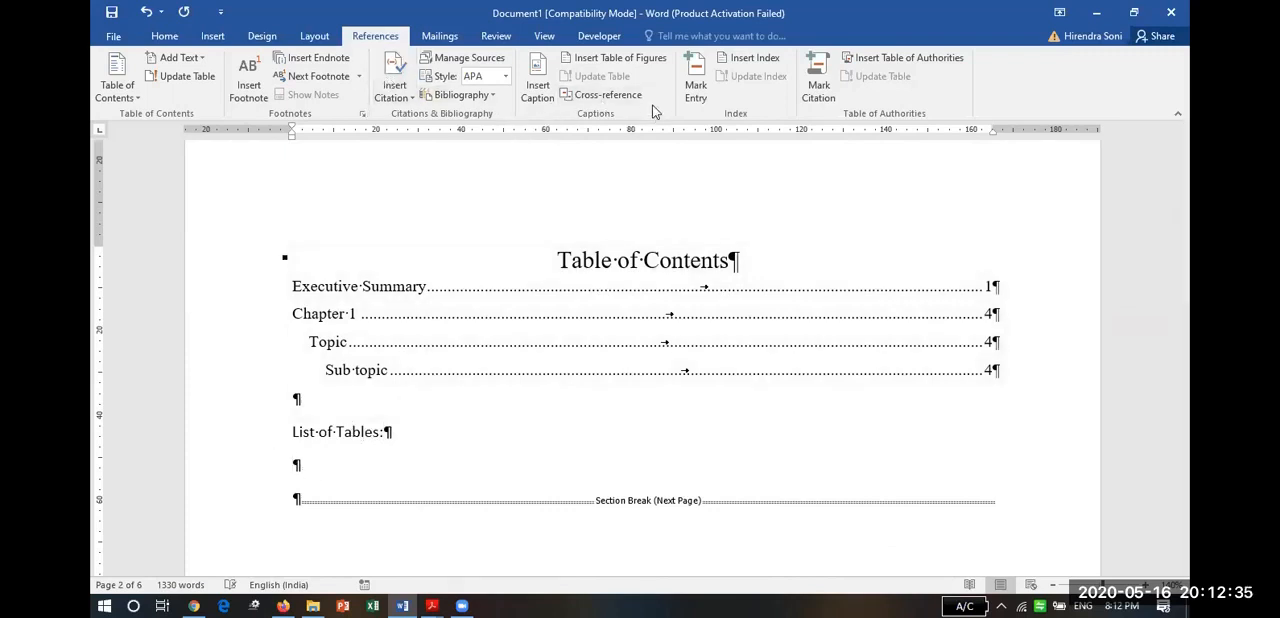
Insert a table of figures with the caption label Table beneath the "List of Tables:" line.
{"action": "left_click", "coordinate": [605, 66]}
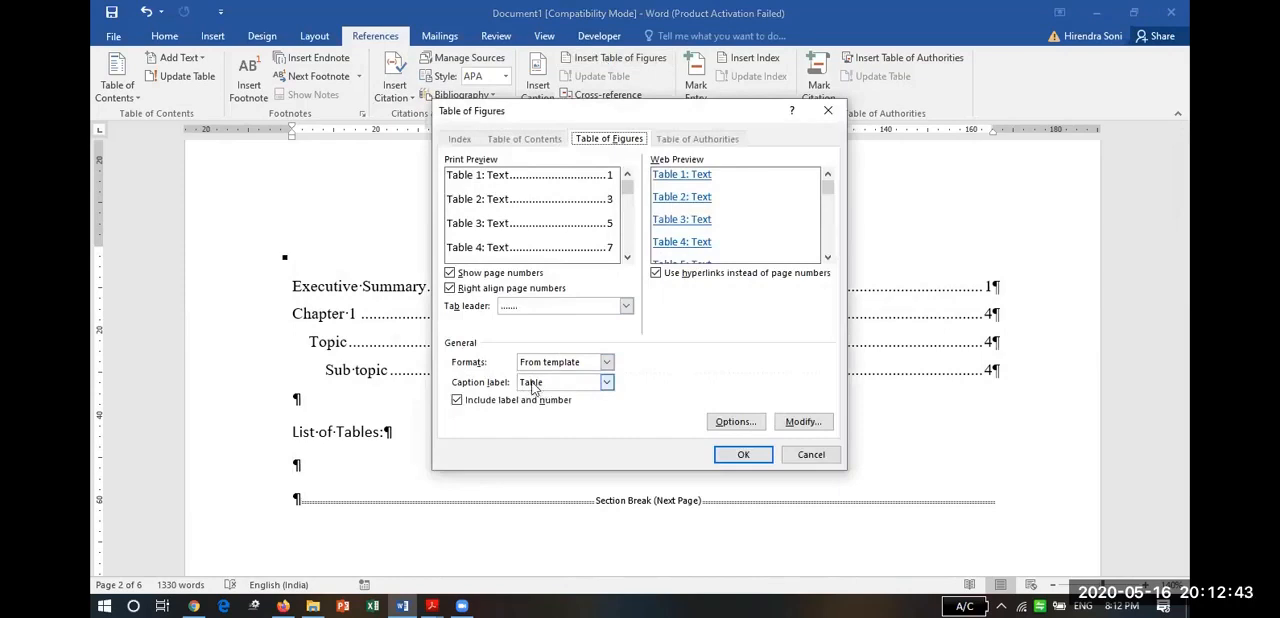
{"action": "left_click", "coordinate": [607, 383]}
{"action": "left_click", "coordinate": [608, 388]}
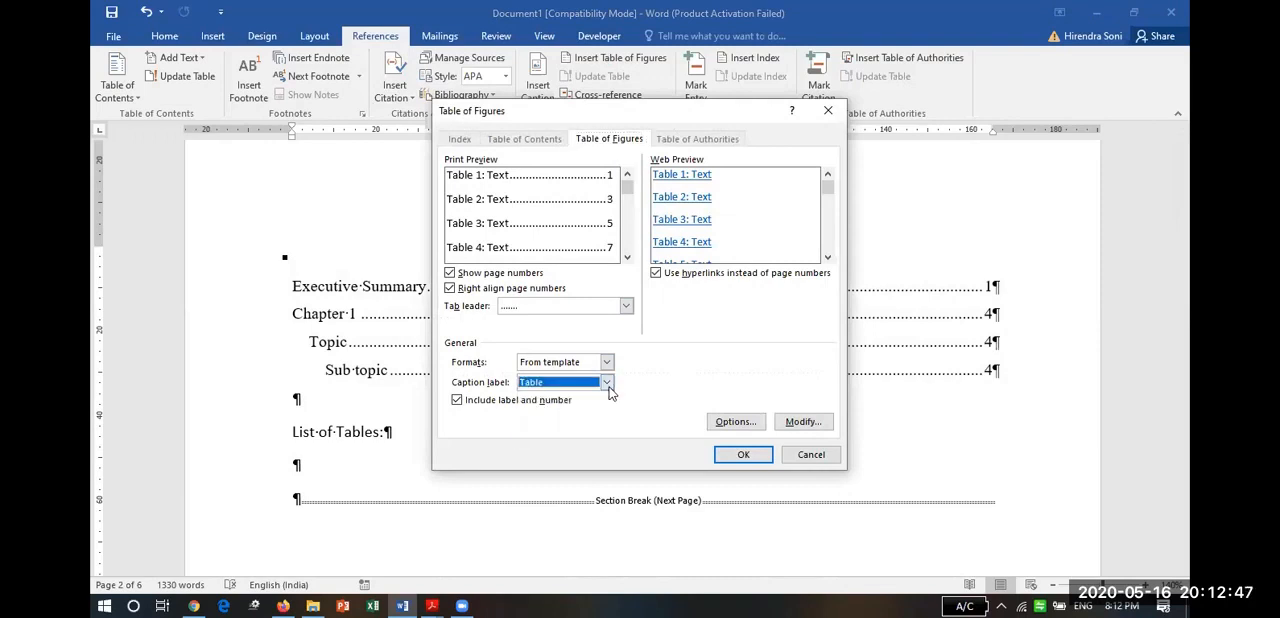
{"action": "left_click", "coordinate": [743, 455]}
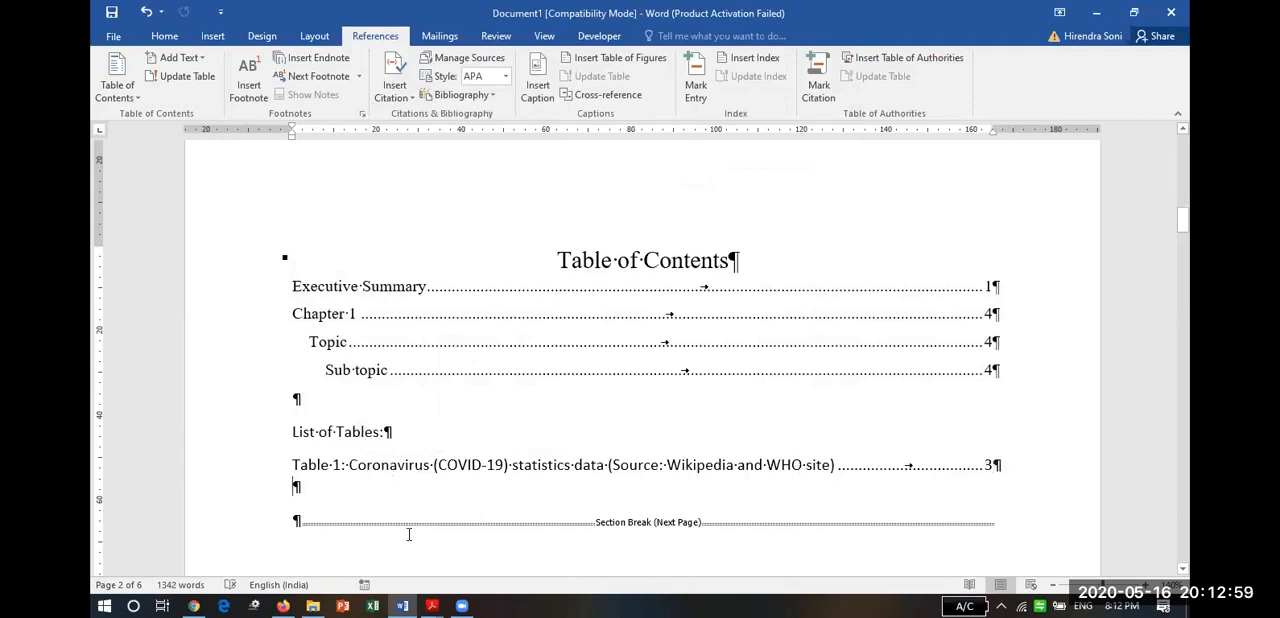
Add the line "List of figures:" below the list of tables, followed by an empty paragraph.
{"action": "key", "text": "Return"}
{"action": "type", "text": "List of "}
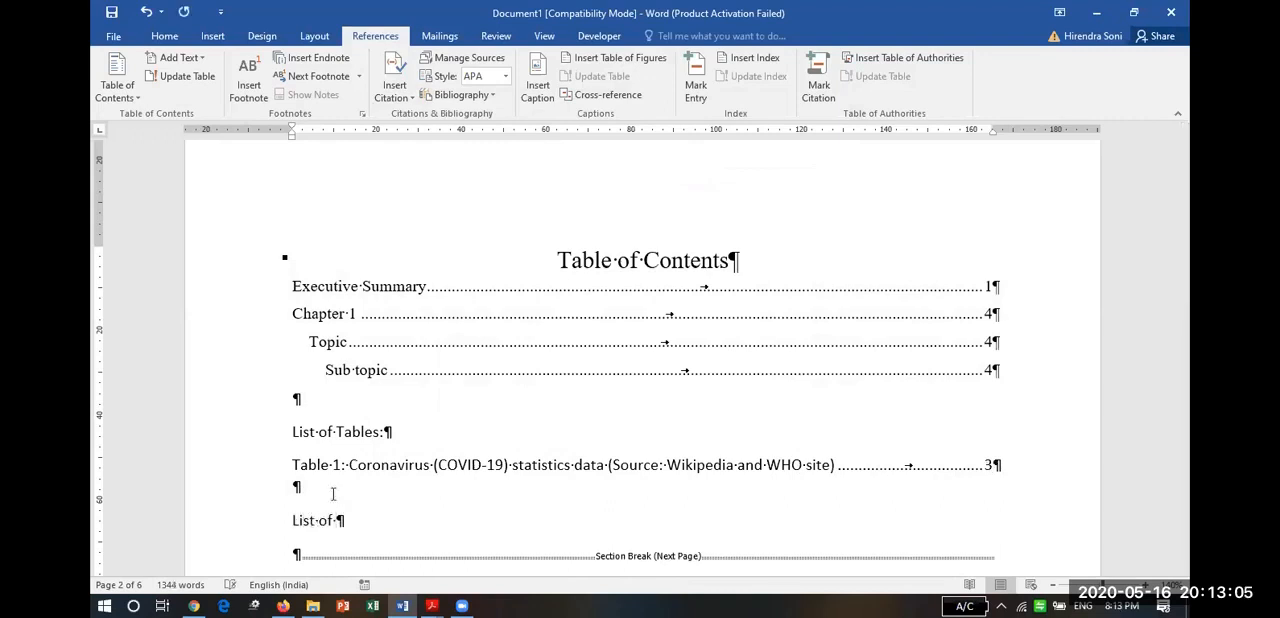
{"action": "type", "text": "figures:"}
{"action": "key", "text": "Return"}
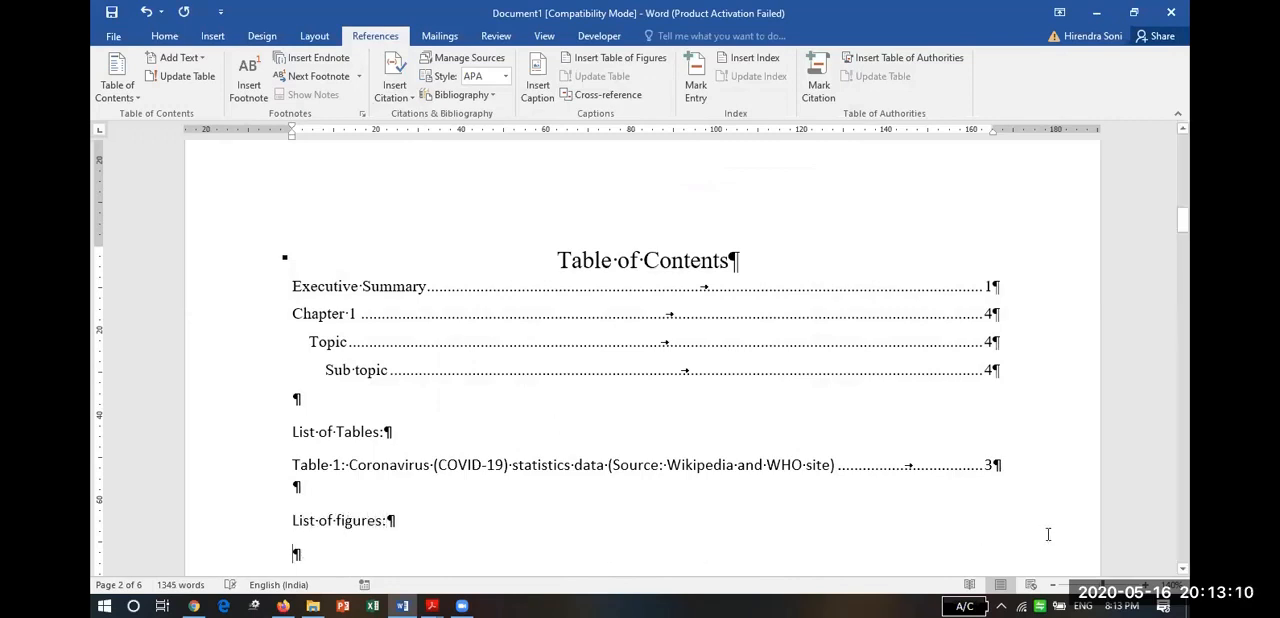
{"action": "left_click", "coordinate": [1184, 546]}
{"action": "left_click", "coordinate": [1184, 546]}
{"action": "left_click", "coordinate": [1184, 546]}
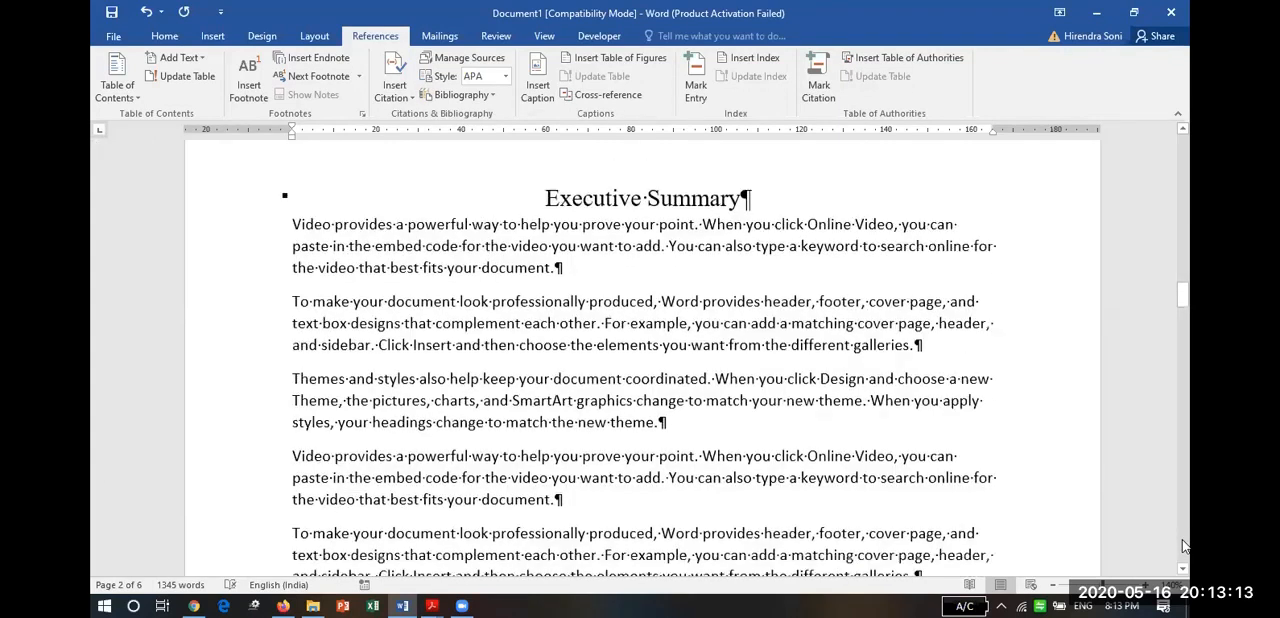
{"action": "left_click", "coordinate": [1184, 546]}
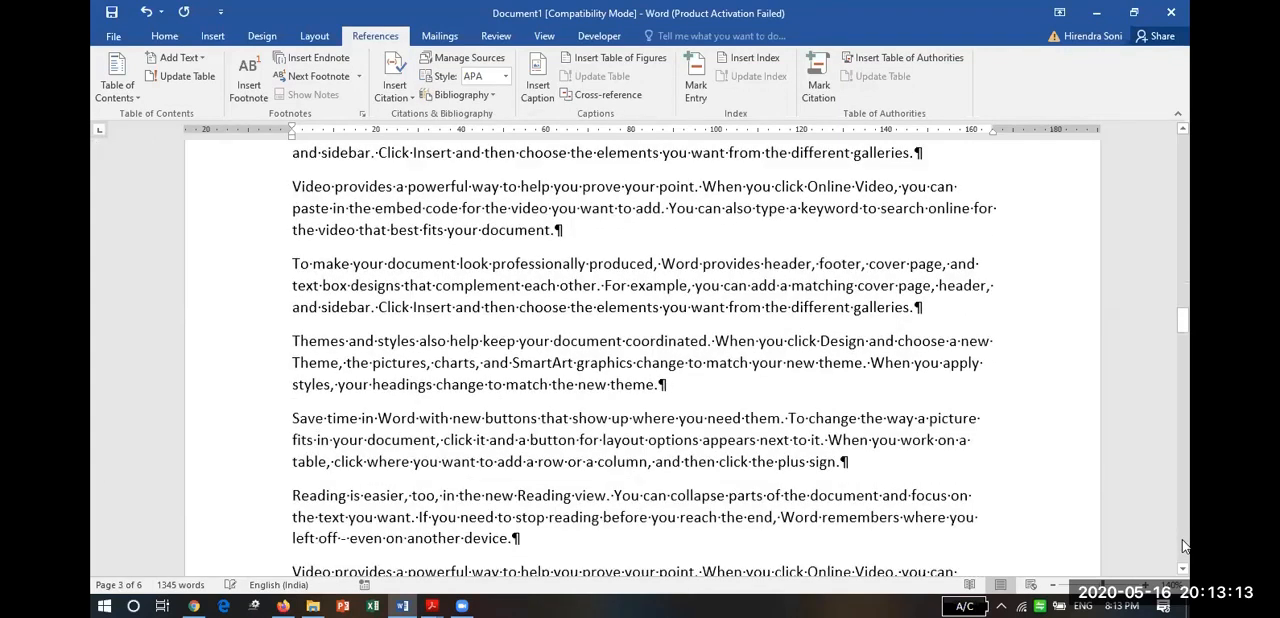
{"action": "left_click", "coordinate": [1185, 178]}
{"action": "left_click", "coordinate": [1185, 178]}
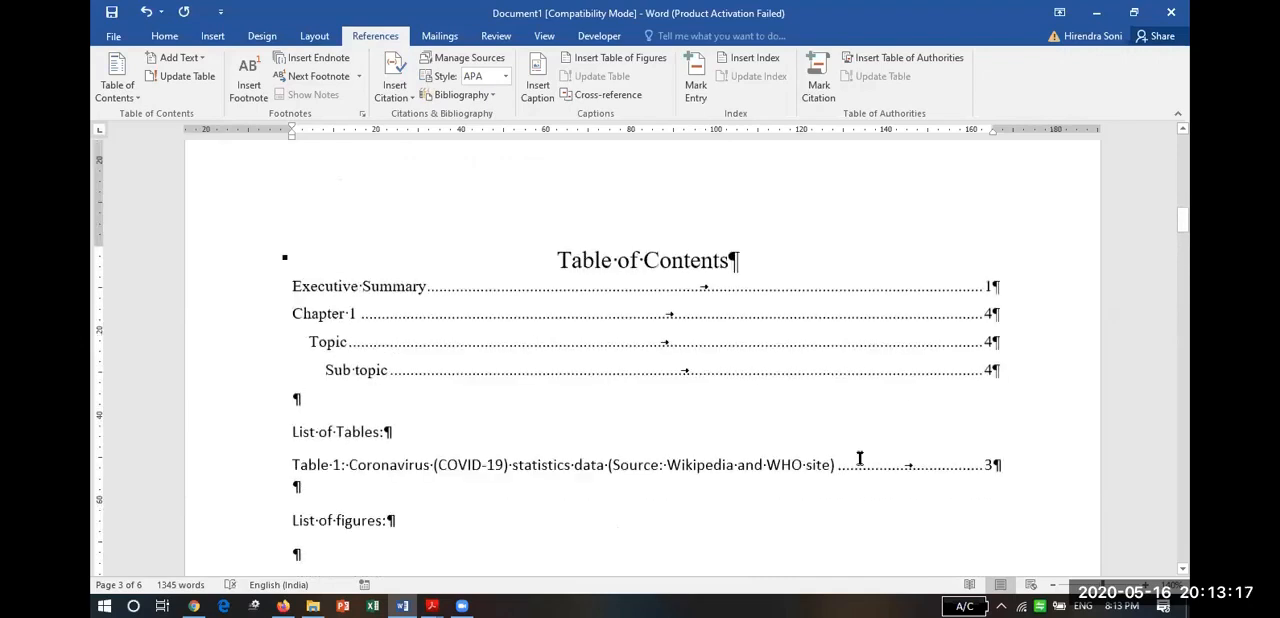
Insert a table of figures with the caption label Figure in the empty paragraph beneath the "List of figures:" line.
{"action": "left_click", "coordinate": [342, 558]}
{"action": "left_click", "coordinate": [607, 60]}
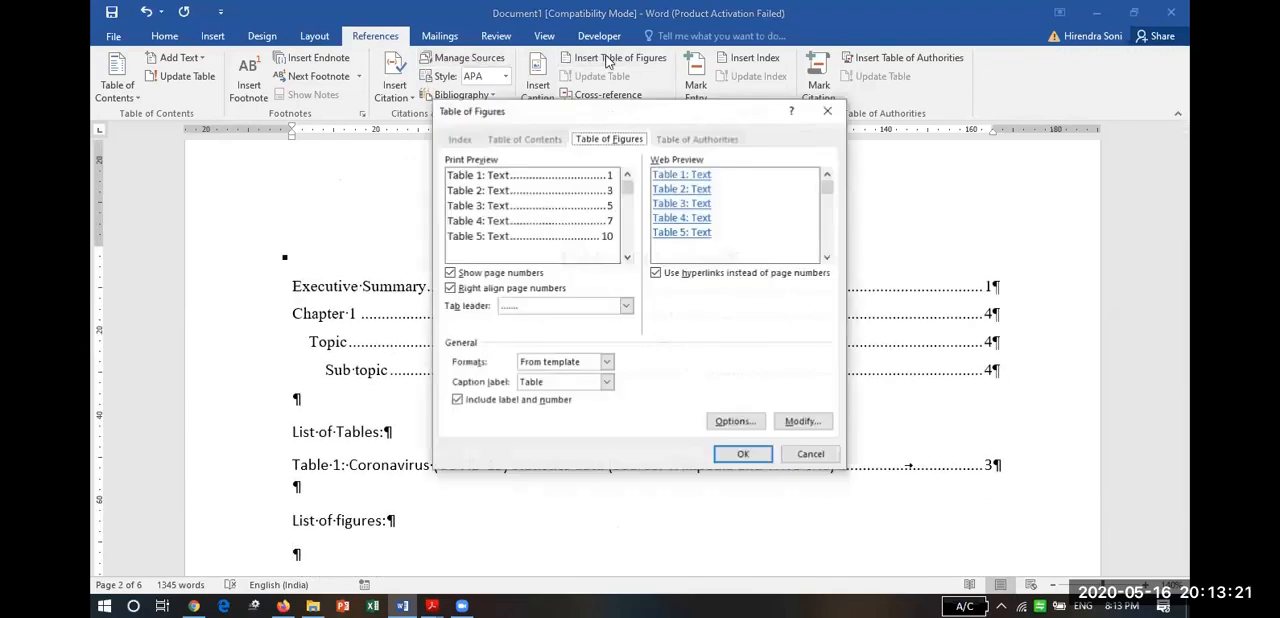
{"action": "left_click", "coordinate": [605, 384]}
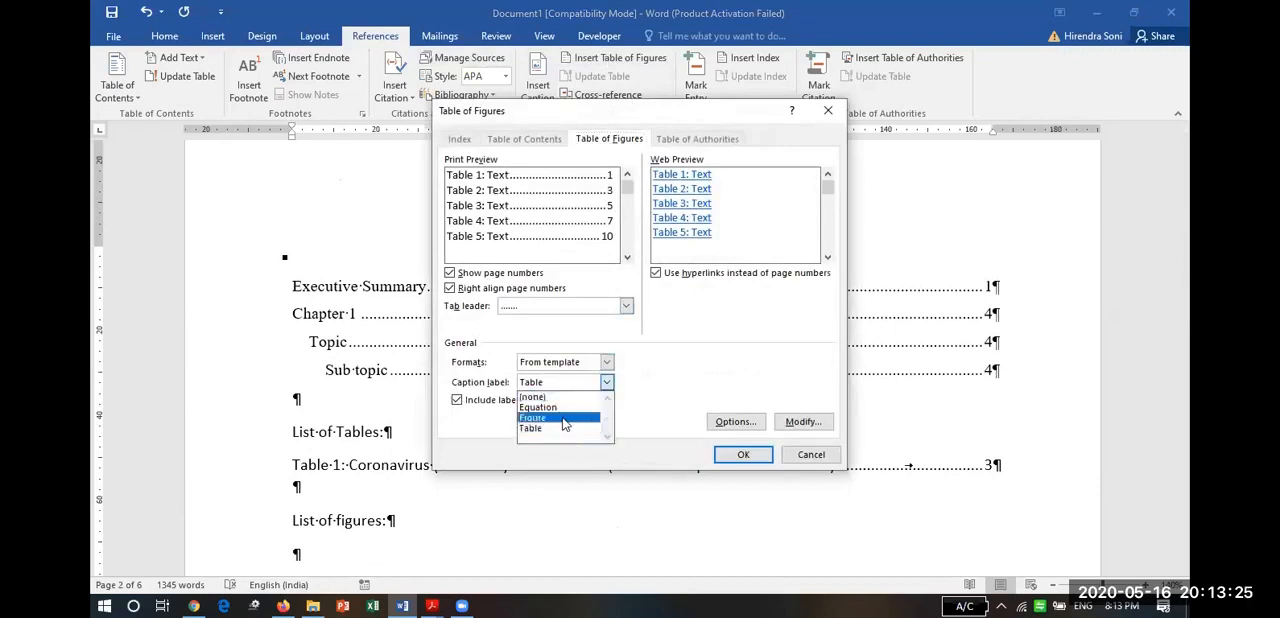
{"action": "left_click", "coordinate": [563, 420]}
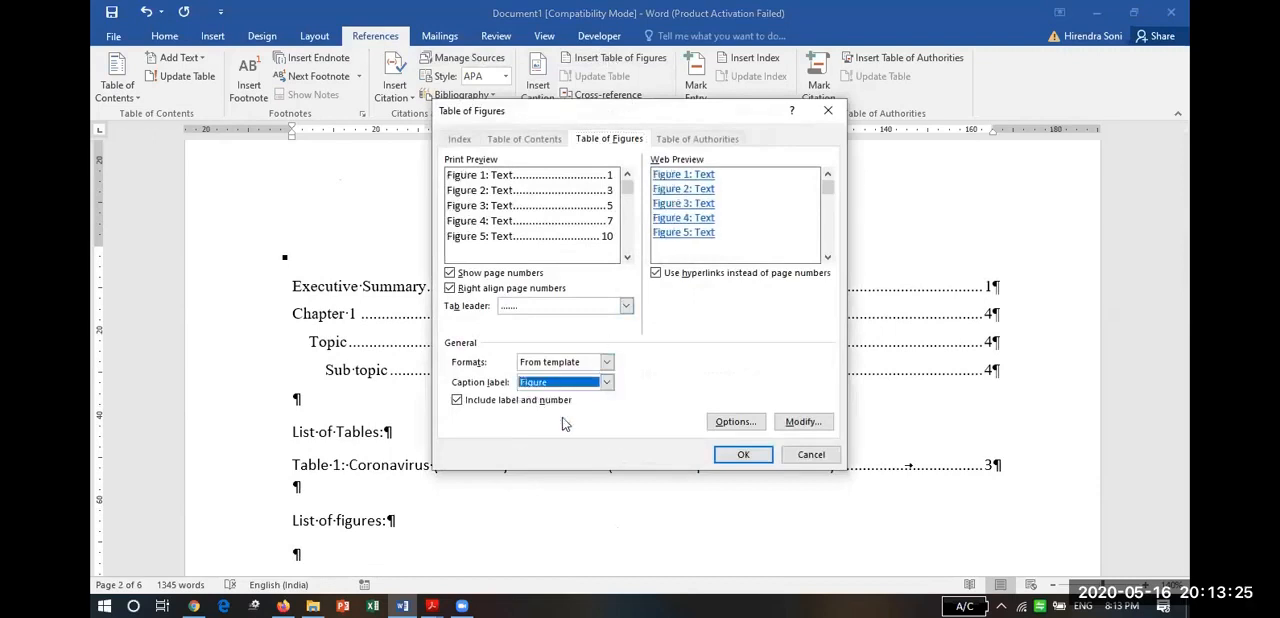
{"action": "left_click", "coordinate": [739, 456]}
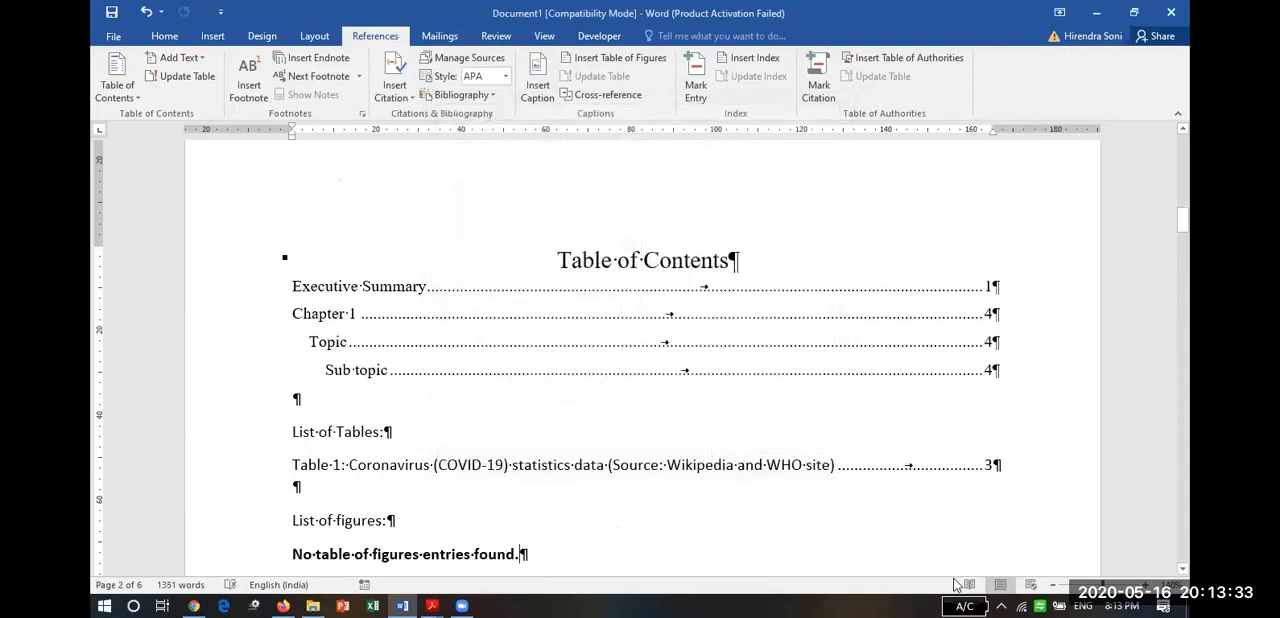
Copy the "Source: Wikipedia" and "About this data" lines below the coronavirus cases table.
{"action": "scroll", "coordinate": [1189, 537], "scroll_direction": "down", "scroll_amount": 15}
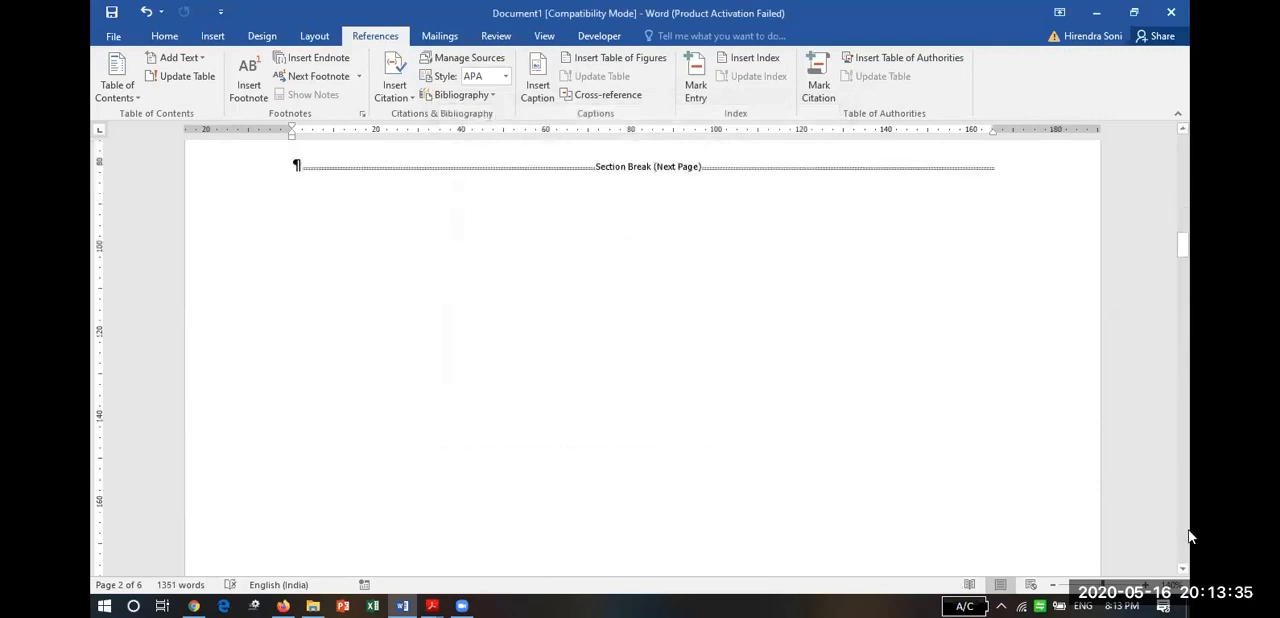
{"action": "scroll", "coordinate": [1189, 540], "scroll_direction": "down", "scroll_amount": 20}
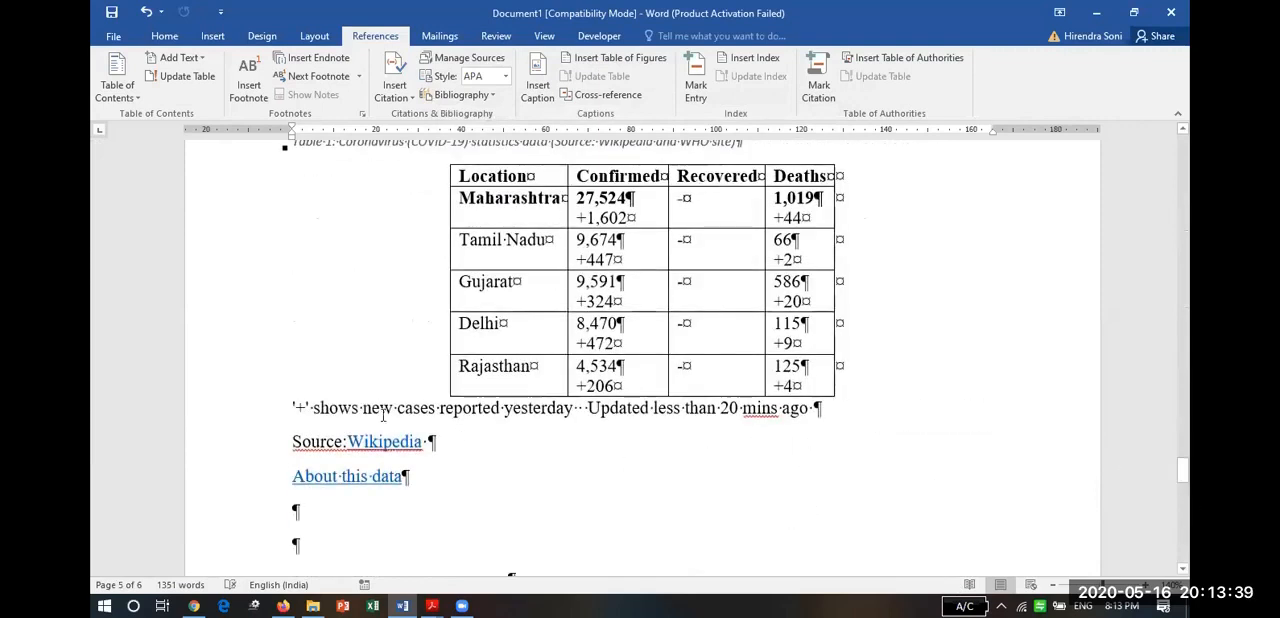
{"action": "left_click_drag", "start_coordinate": [236, 450], "coordinate": [238, 478]}
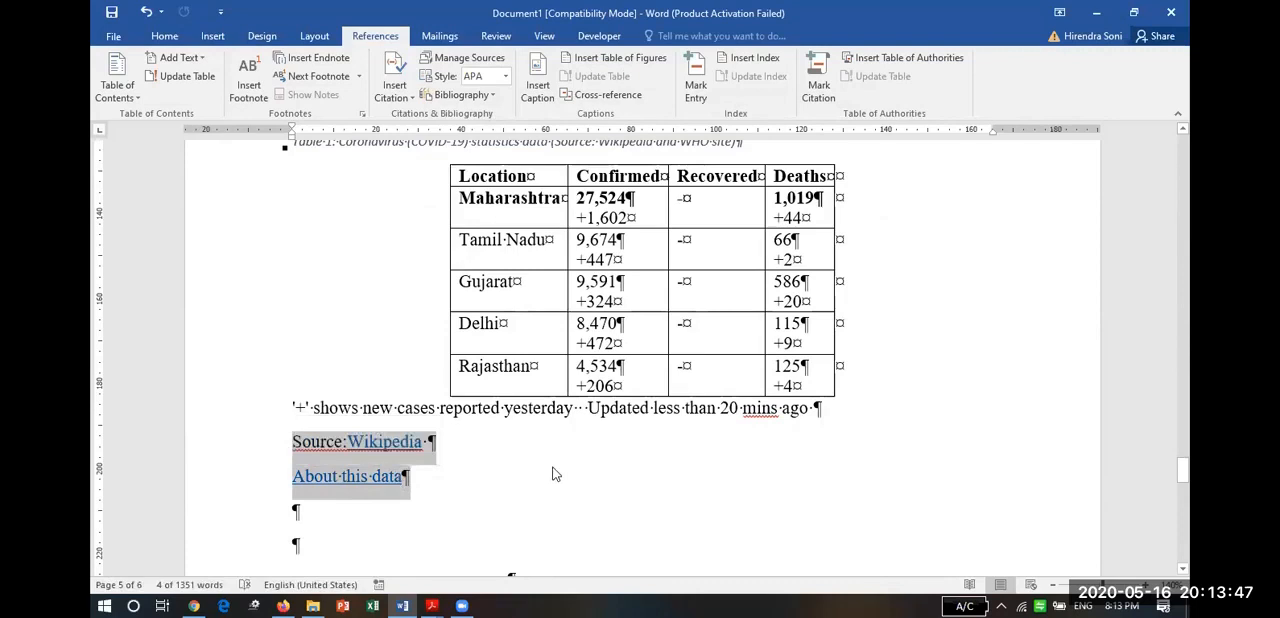
{"action": "left_click", "coordinate": [484, 456]}
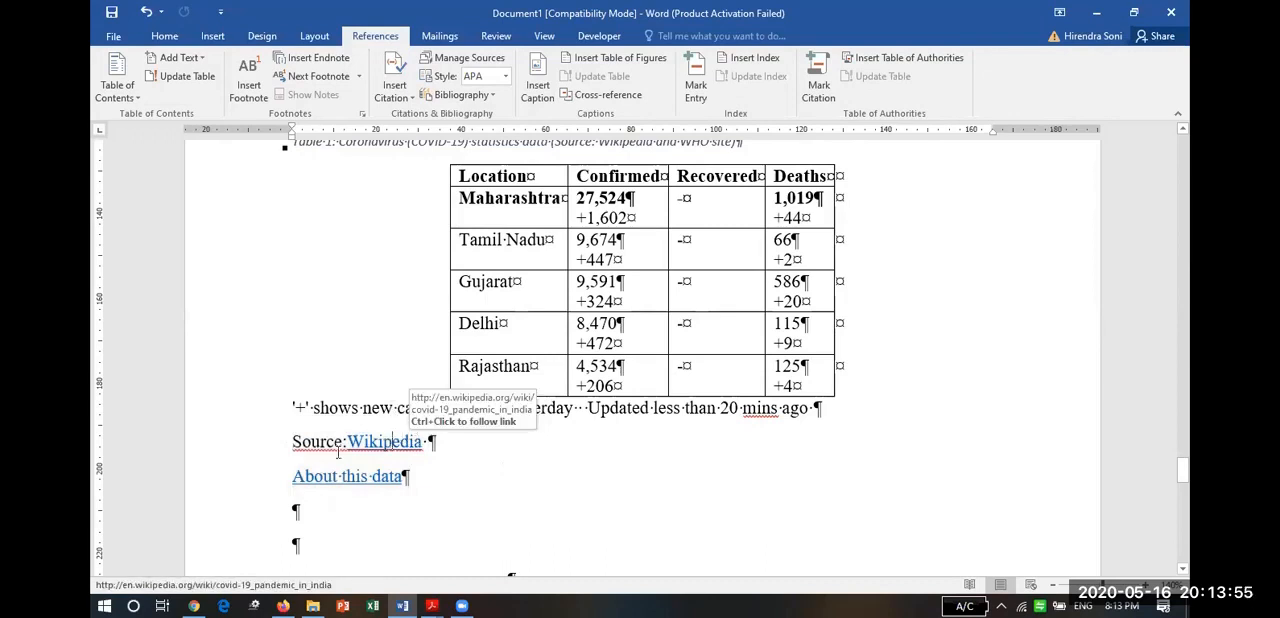
{"action": "left_click", "coordinate": [268, 452]}
{"action": "left_click_drag", "start_coordinate": [268, 470], "coordinate": [268, 478]}
{"action": "key", "text": "ctrl+c"}
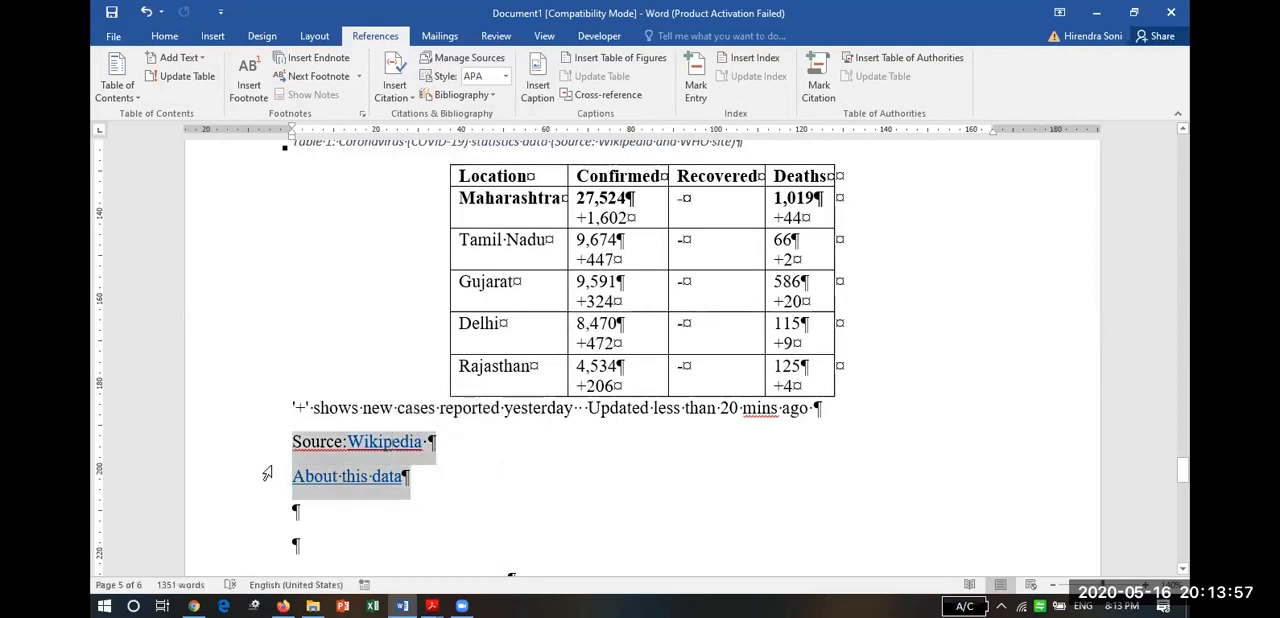
Paste the two copied source lines as text only into the empty paragraph below the hyperlinked originals.
{"action": "left_click", "coordinate": [312, 513]}
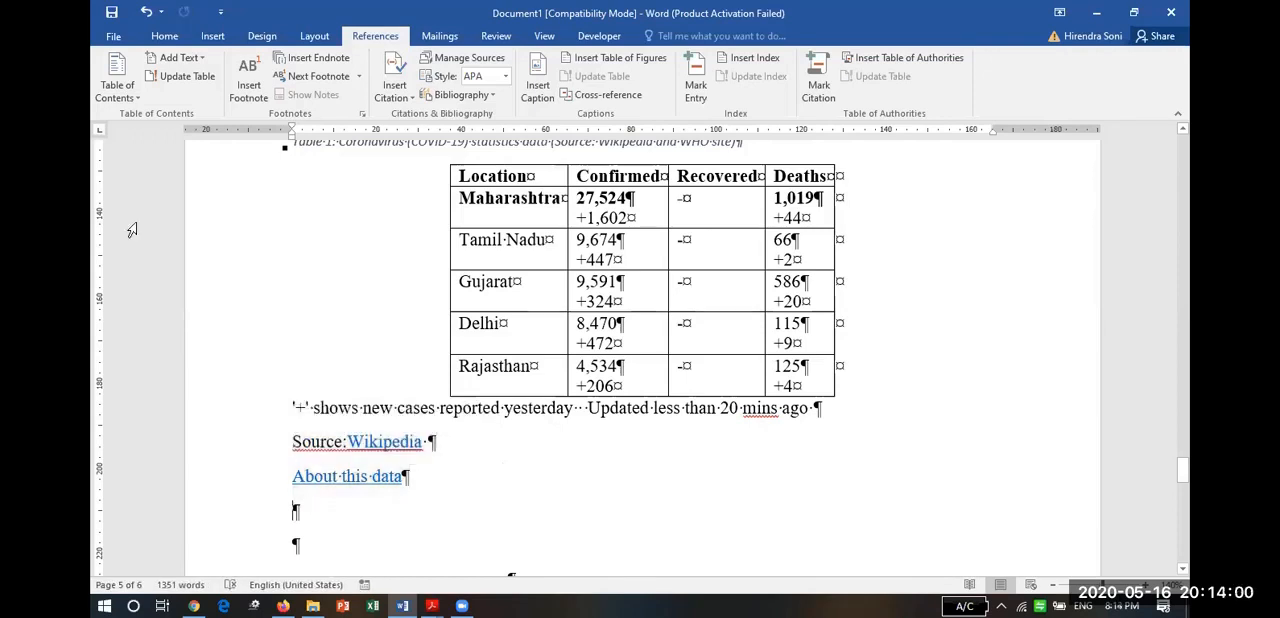
{"action": "left_click", "coordinate": [164, 36]}
{"action": "left_click", "coordinate": [110, 96]}
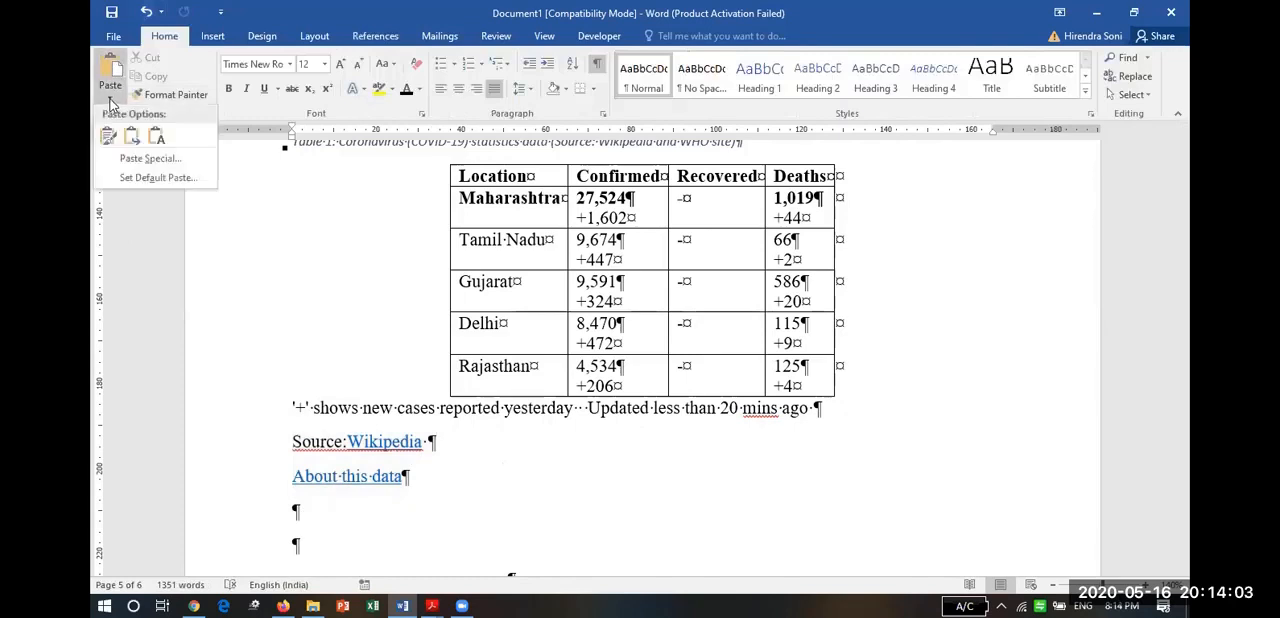
{"action": "left_click", "coordinate": [157, 138]}
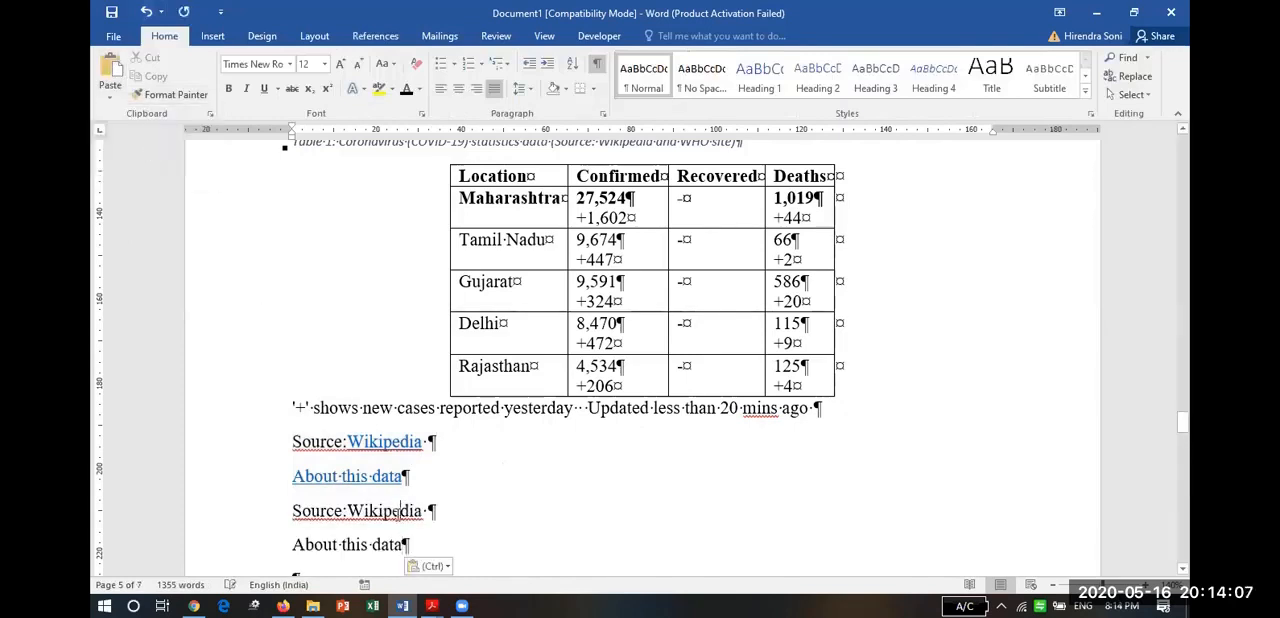
{"action": "double_click", "coordinate": [398, 512]}
{"action": "left_click", "coordinate": [600, 548]}
{"action": "key", "text": "Down"}
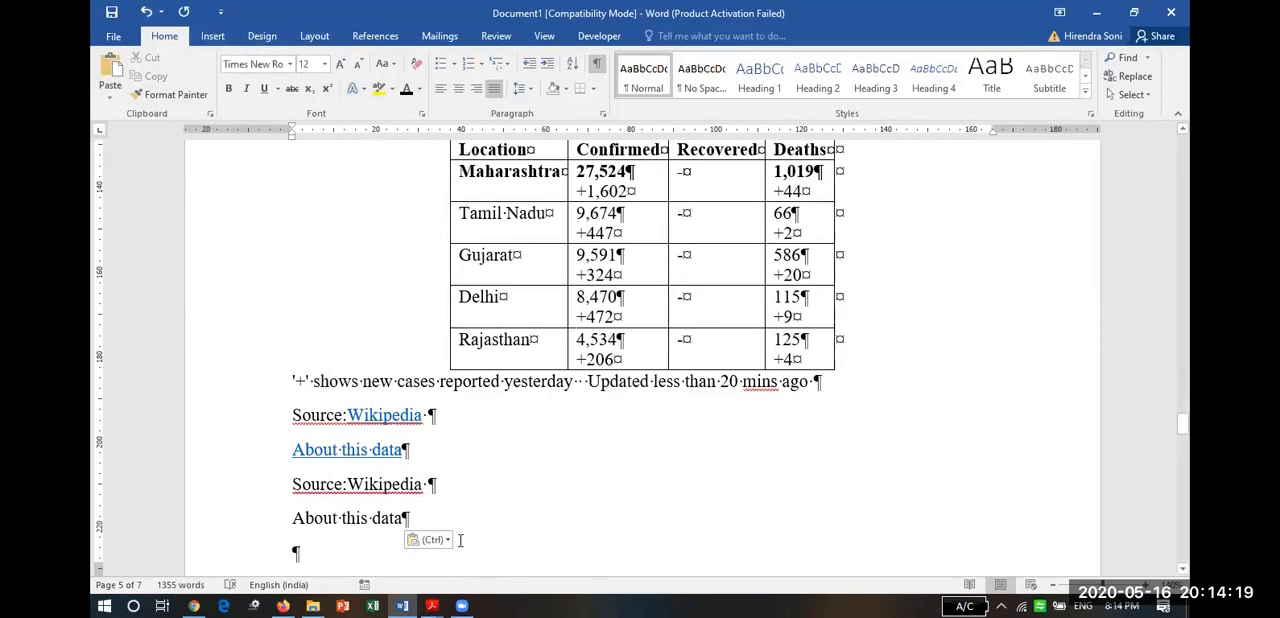
Switch to Chrome and go back from the statistics help page to the start of the Coronavirus search results.
{"action": "key", "text": "alt+Tab"}
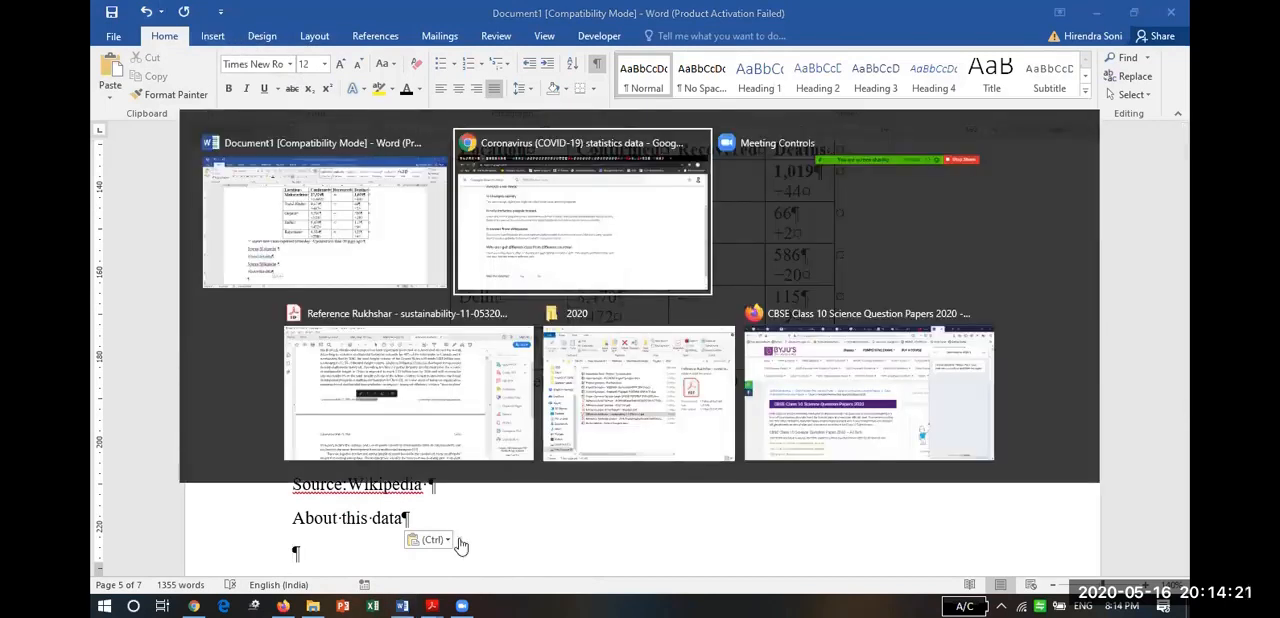
{"action": "left_click_drag", "start_coordinate": [1182, 296], "coordinate": [1177, 172]}
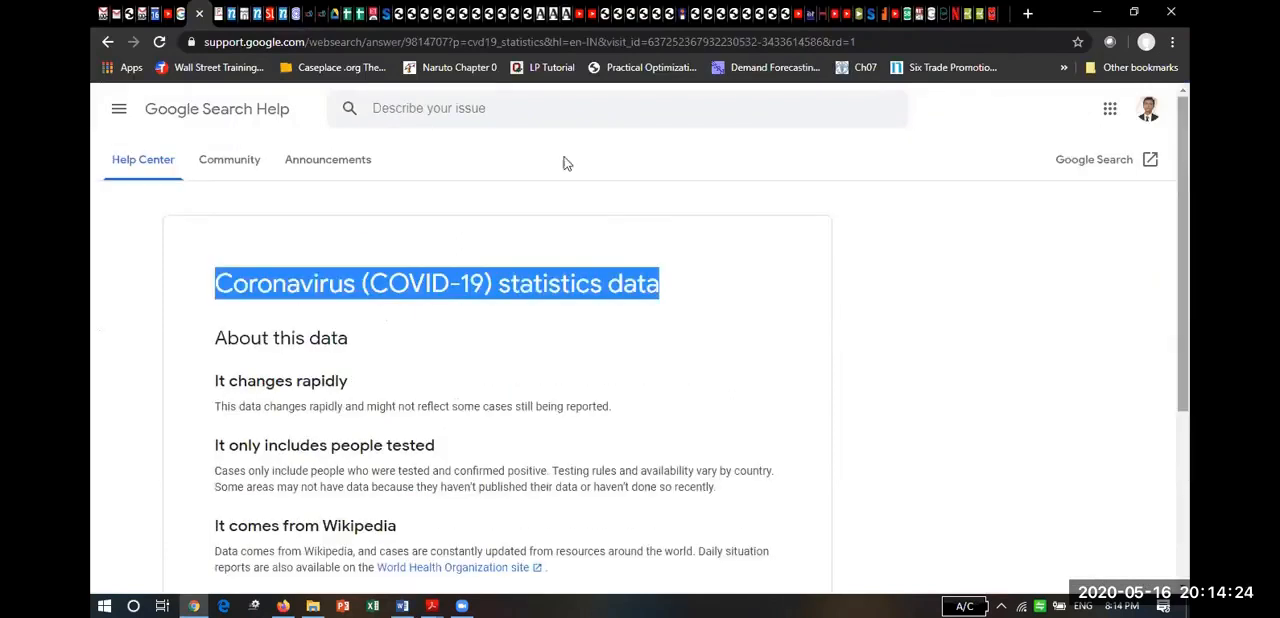
{"action": "left_click", "coordinate": [106, 43]}
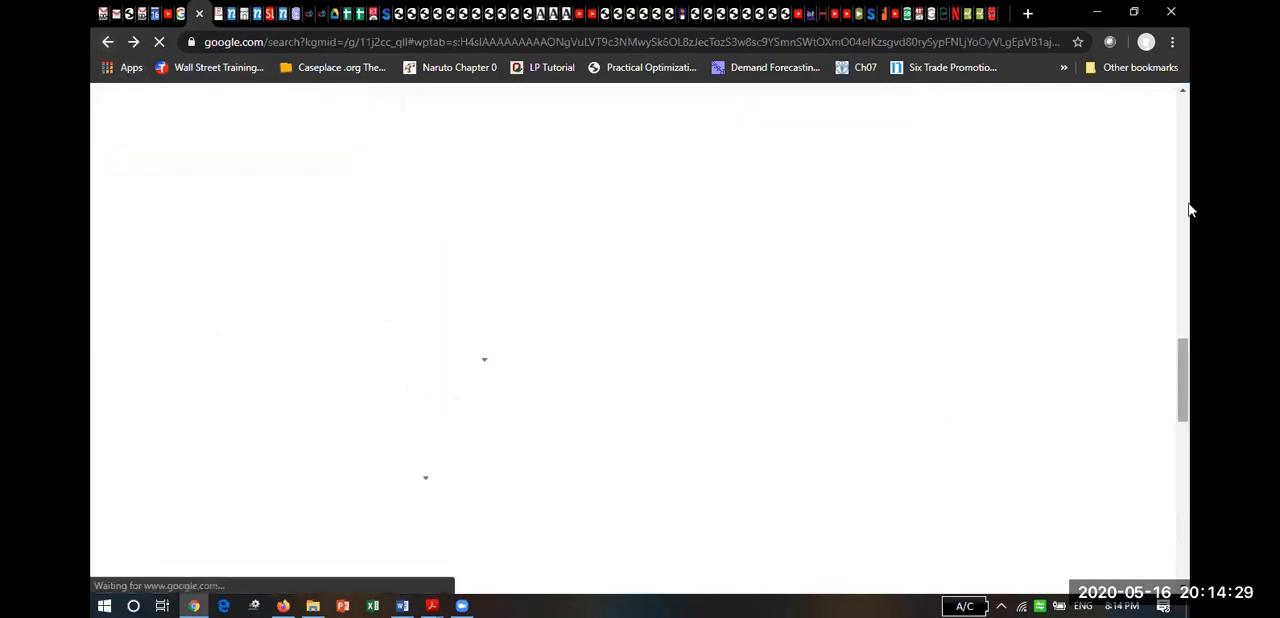
{"action": "left_click_drag", "start_coordinate": [1189, 182], "coordinate": [1186, 138]}
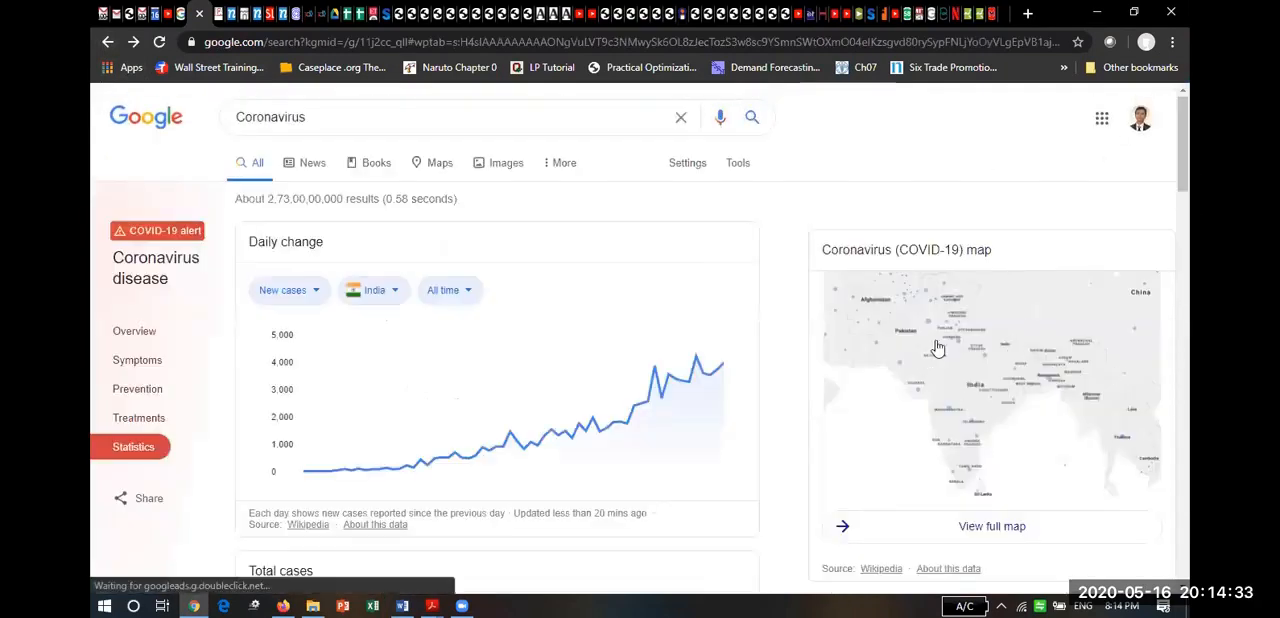
Open the full coronavirus map and examine the Google News page for a usable figure, including its cases and data sections.
{"action": "left_click", "coordinate": [1005, 403]}
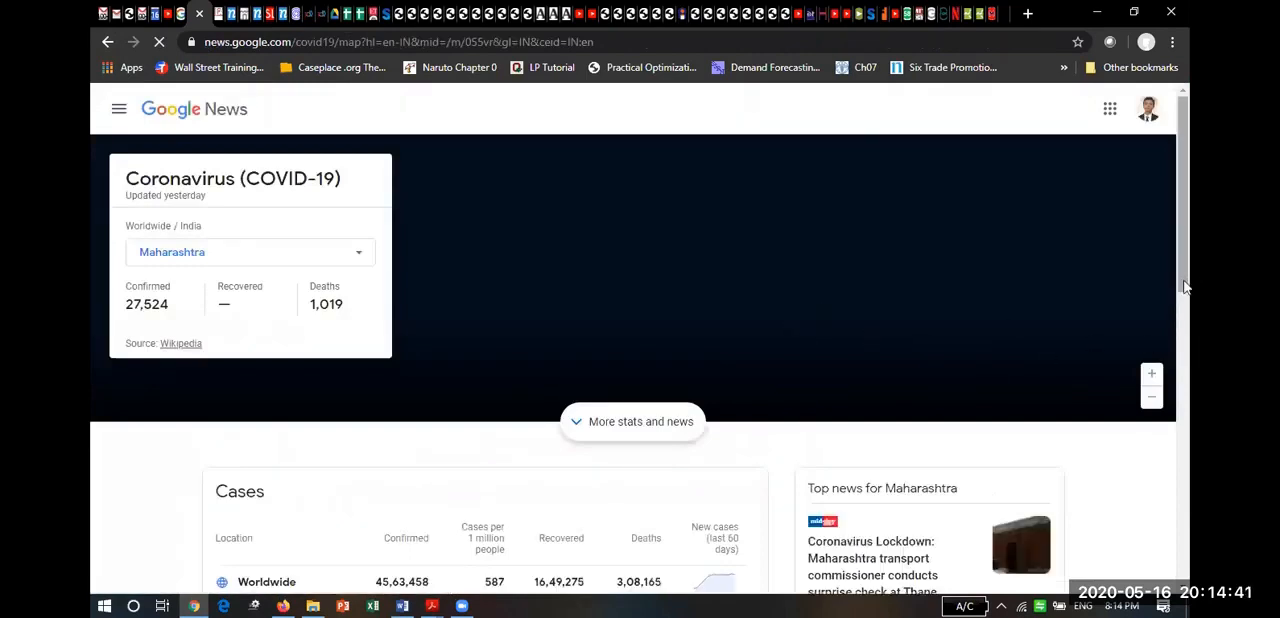
{"action": "scroll", "coordinate": [1188, 336], "scroll_direction": "down", "scroll_amount": 3}
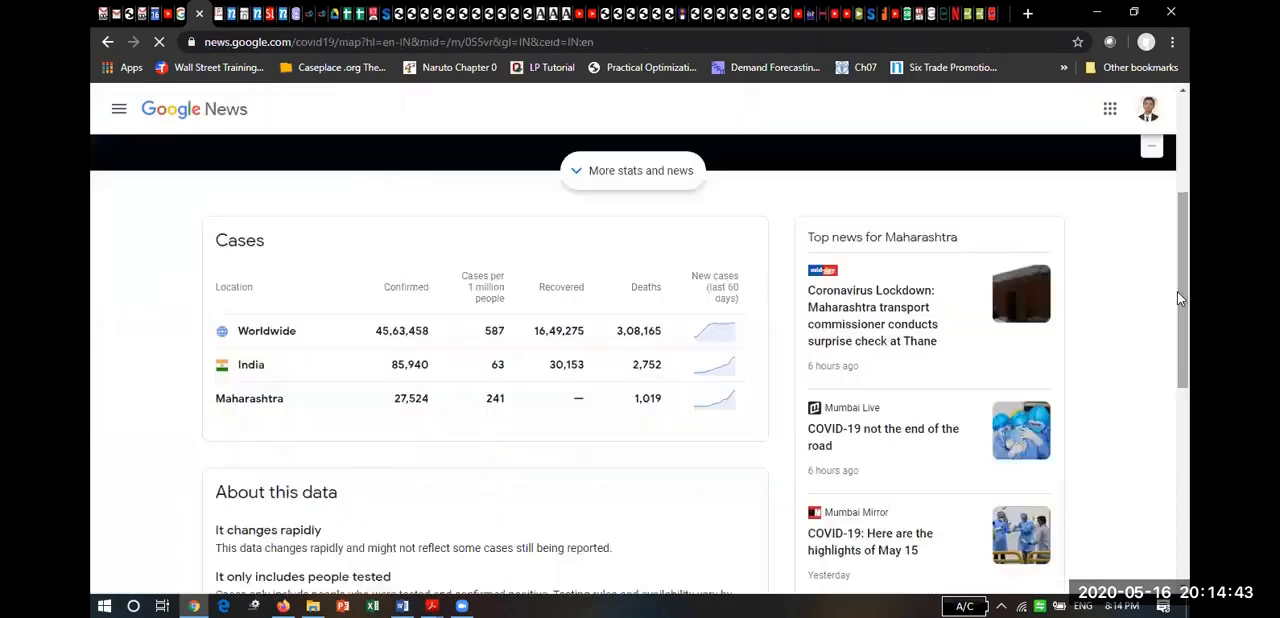
{"action": "left_click", "coordinate": [1186, 404]}
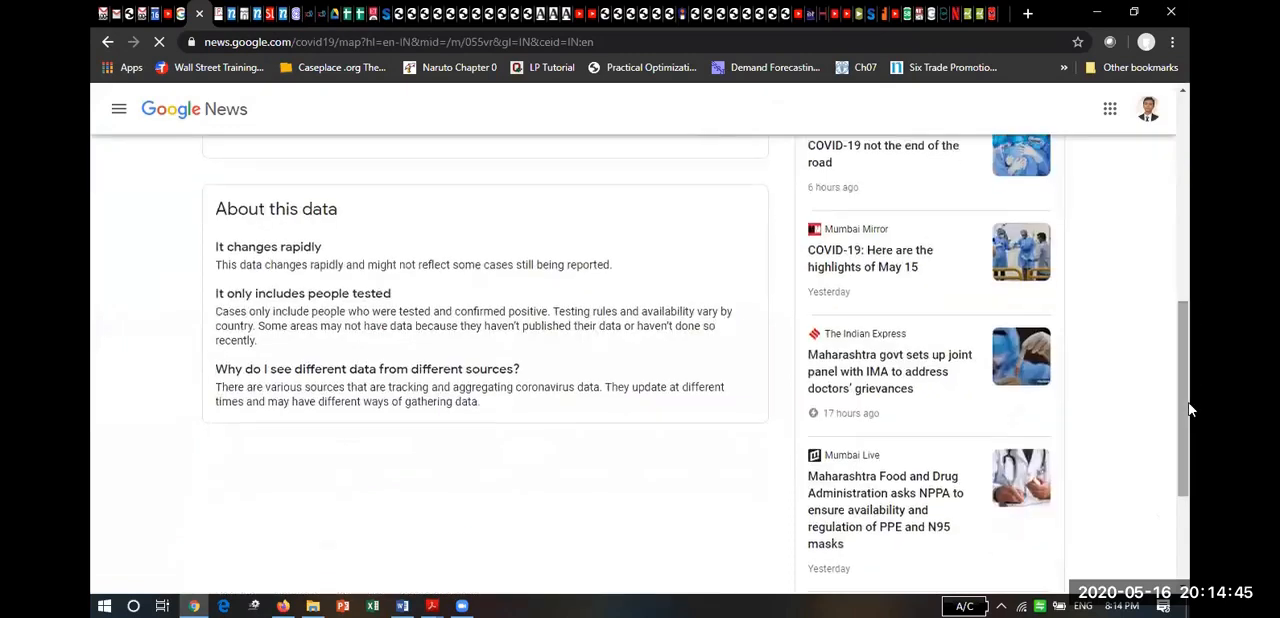
{"action": "left_click", "coordinate": [1186, 218]}
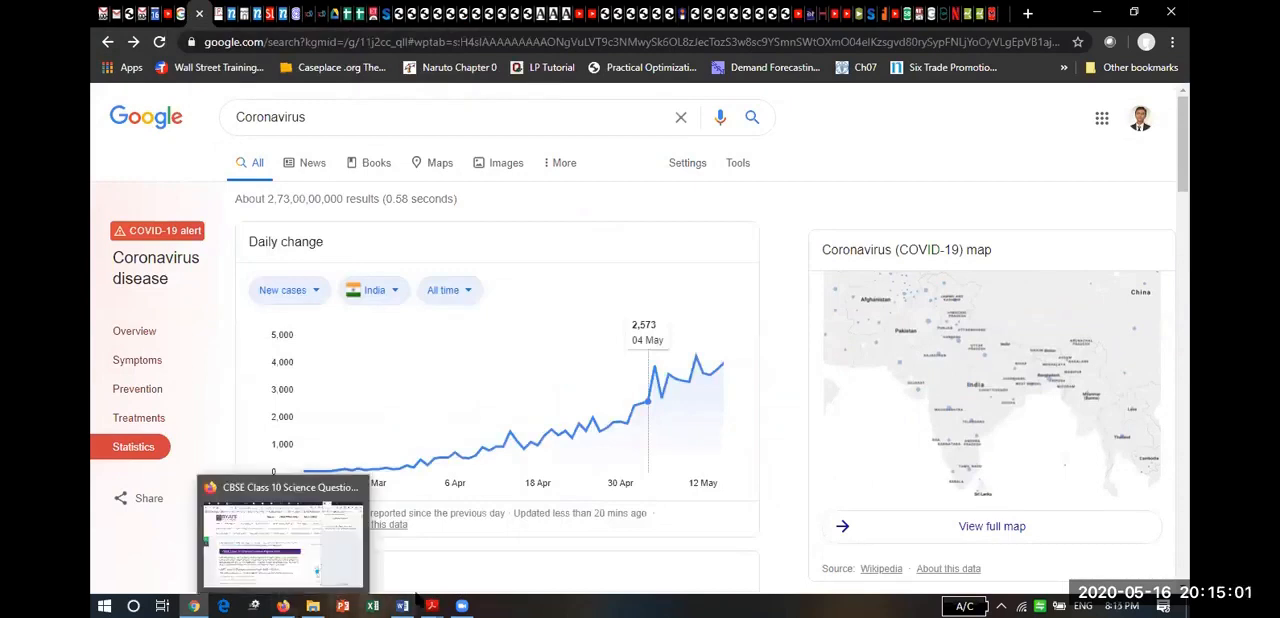
Switch to the sustainability-11-05320-v2.pdf article in Acrobat Reader and find Figure 1 on page 9.
{"action": "mouse_move", "coordinate": [331, 597]}
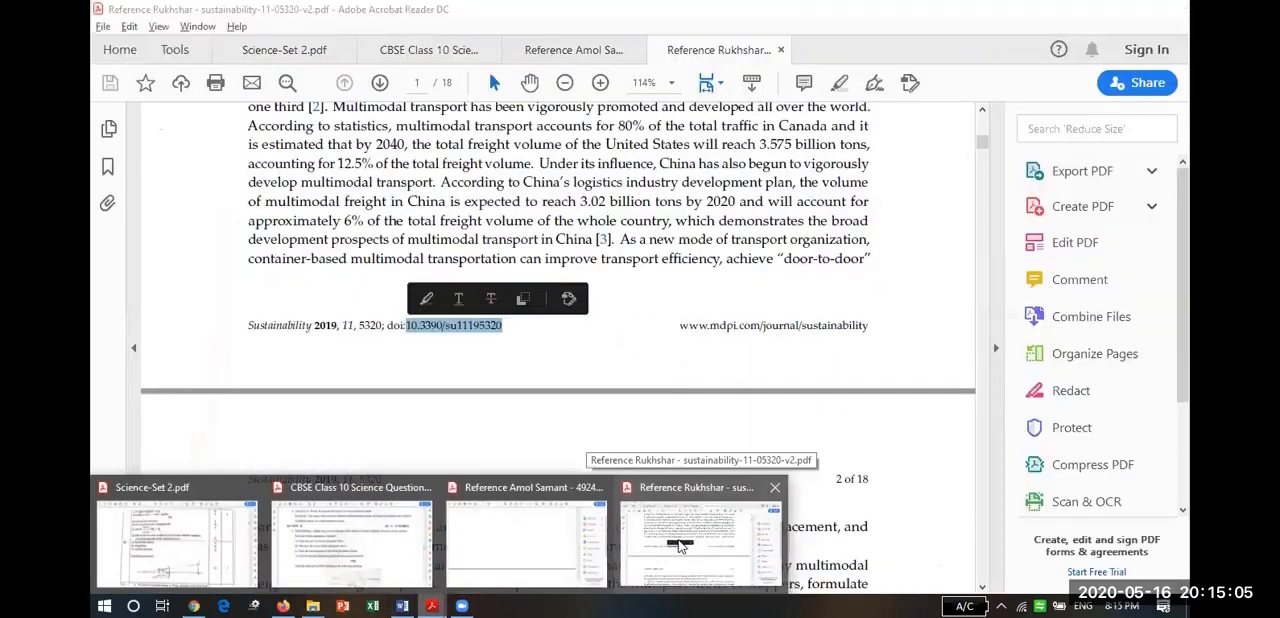
{"action": "left_click", "coordinate": [679, 545]}
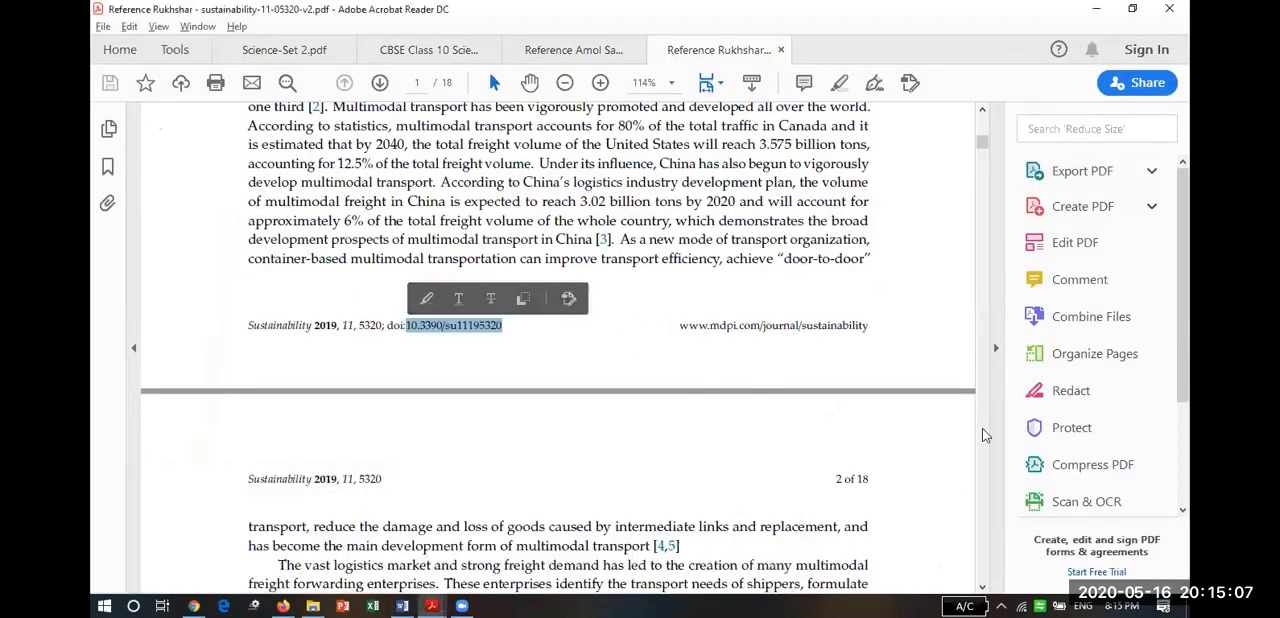
{"action": "scroll", "coordinate": [983, 448], "scroll_direction": "down", "scroll_amount": 5}
{"action": "scroll", "coordinate": [983, 448], "scroll_direction": "down", "scroll_amount": 20}
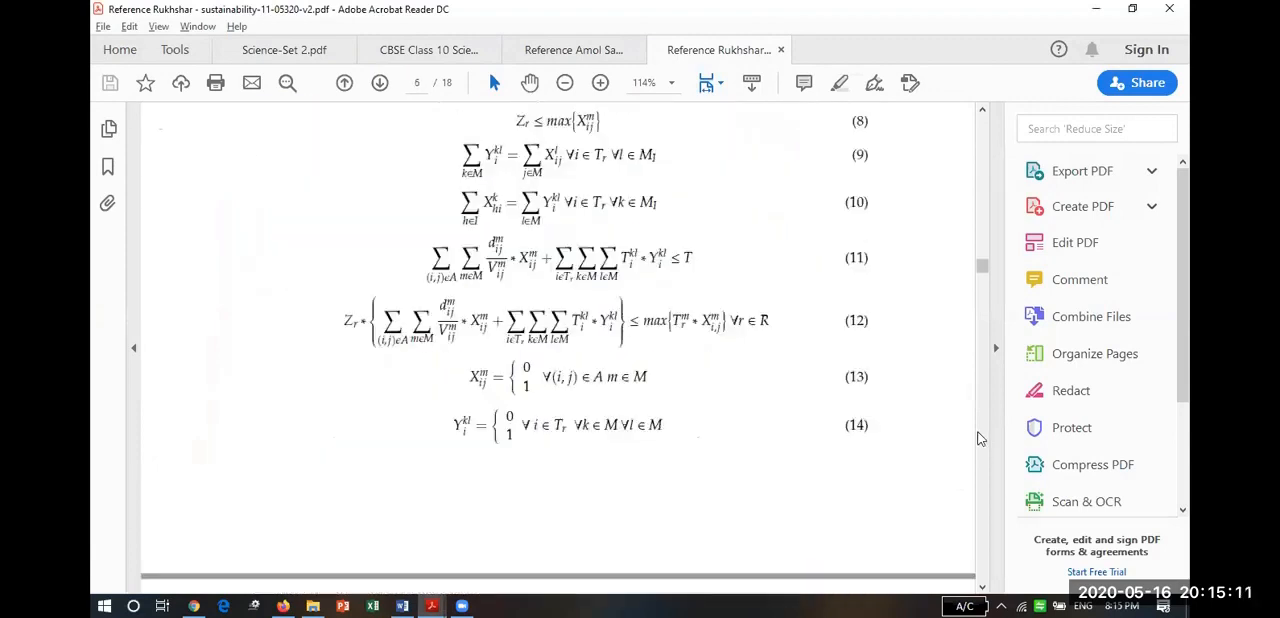
{"action": "scroll", "coordinate": [981, 445], "scroll_direction": "down", "scroll_amount": 15}
{"action": "scroll", "coordinate": [978, 438], "scroll_direction": "down", "scroll_amount": 8}
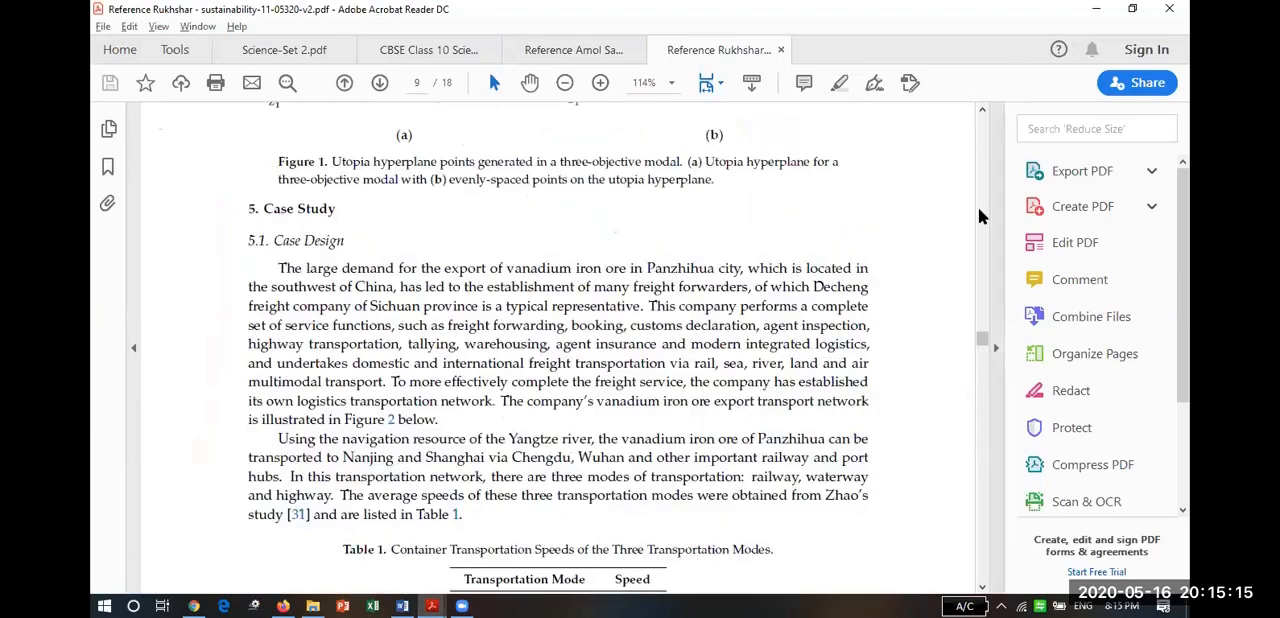
{"action": "scroll", "coordinate": [988, 215], "scroll_direction": "up", "scroll_amount": 5}
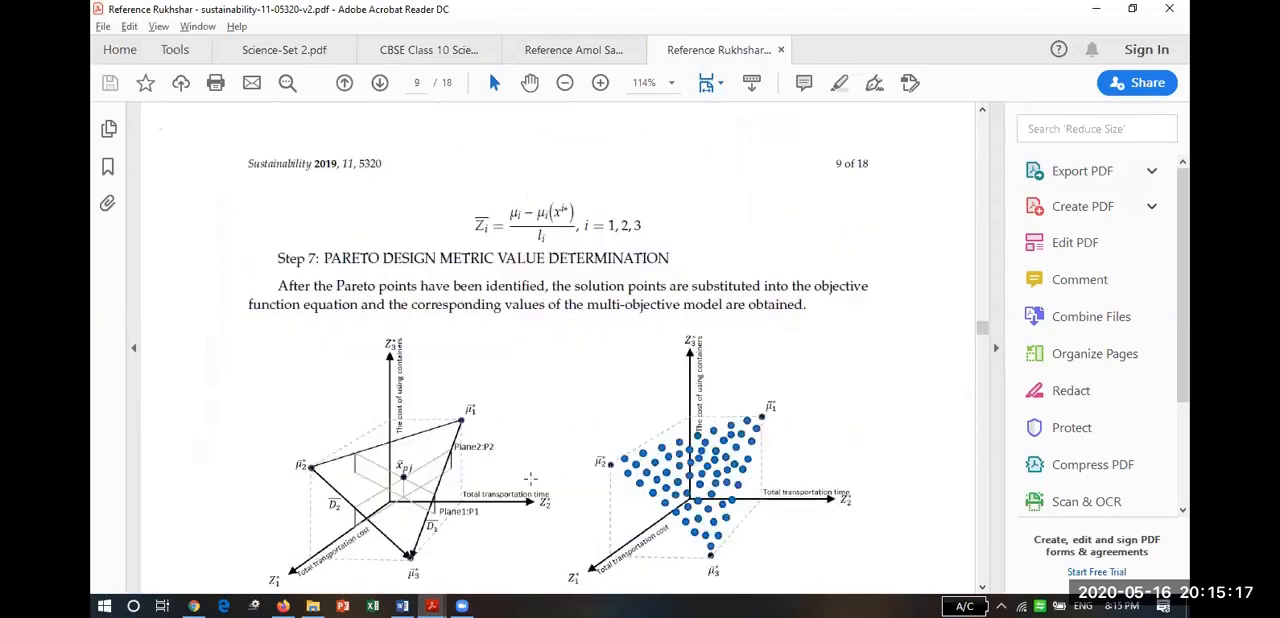
Copy the two-part utopia hyperplane image on page 9 of the article.
{"action": "left_click", "coordinate": [983, 588]}
{"action": "left_click", "coordinate": [983, 588]}
{"action": "left_click", "coordinate": [983, 588]}
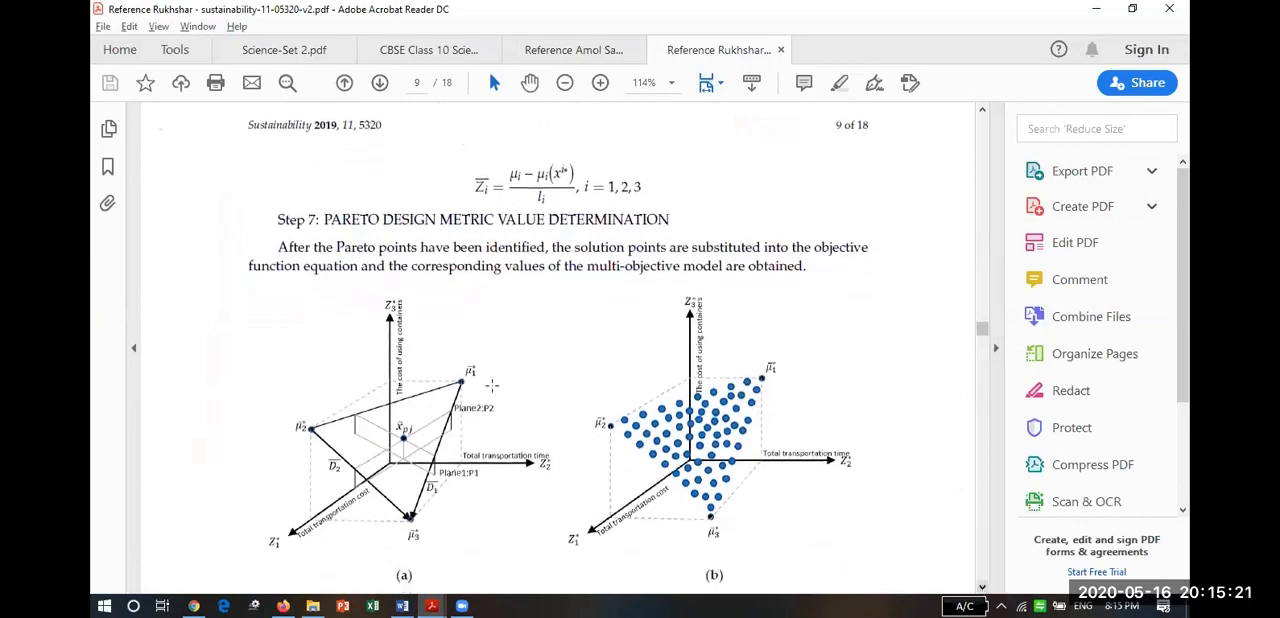
{"action": "left_click", "coordinate": [469, 496]}
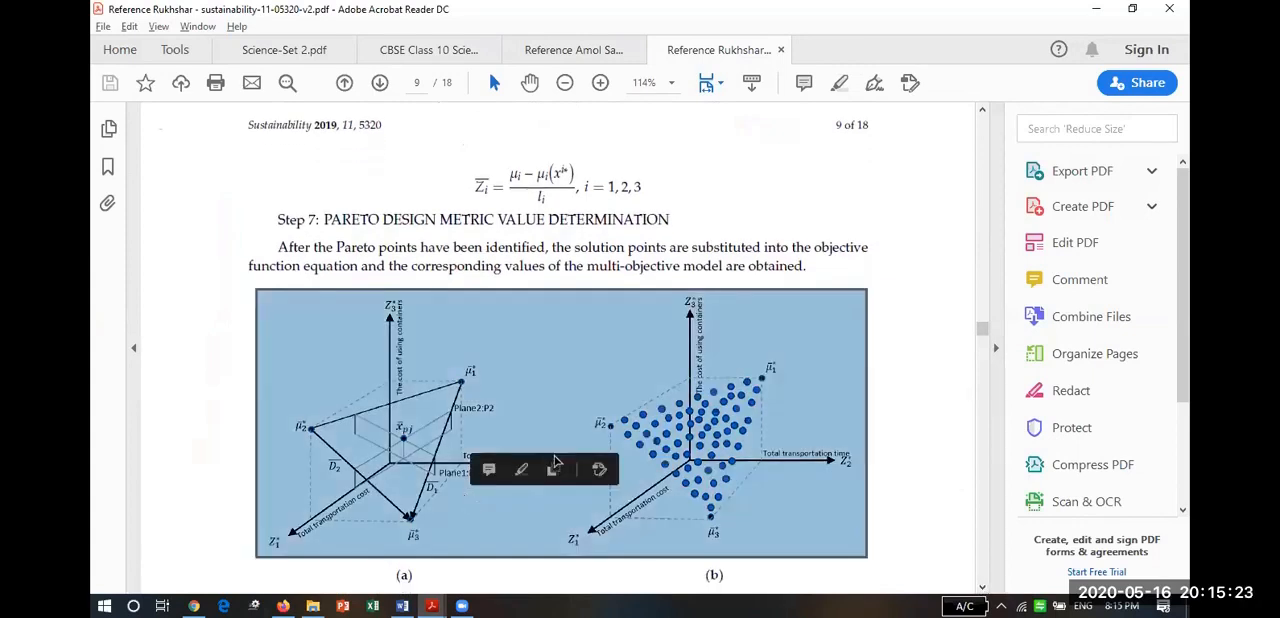
{"action": "right_click", "coordinate": [543, 390]}
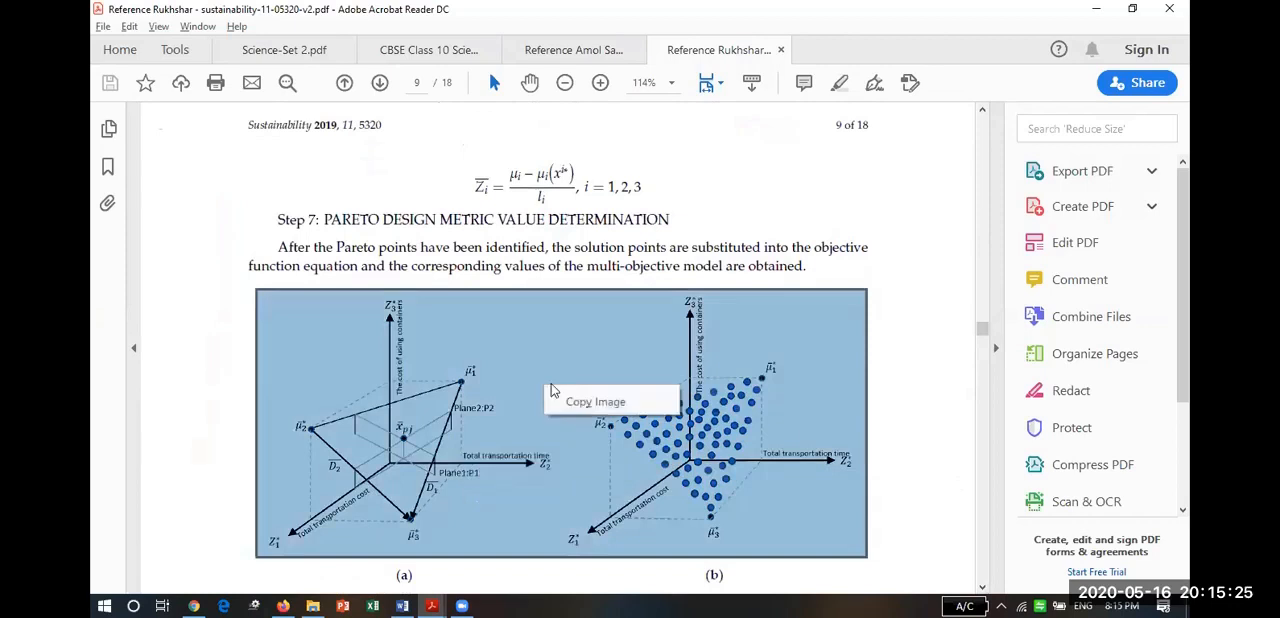
{"action": "left_click", "coordinate": [571, 402]}
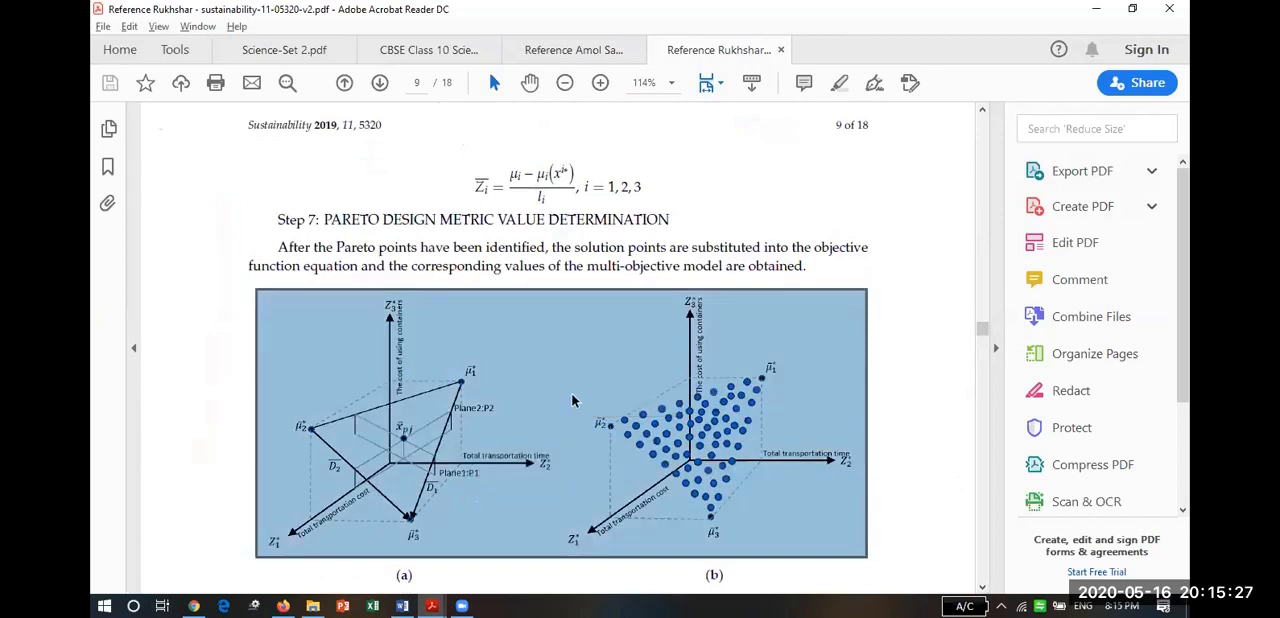
Switch to the Word document, paste the copied article image below the source lines, and delete it again.
{"action": "key", "text": "alt+Tab"}
{"action": "key", "text": "alt+Tab"}
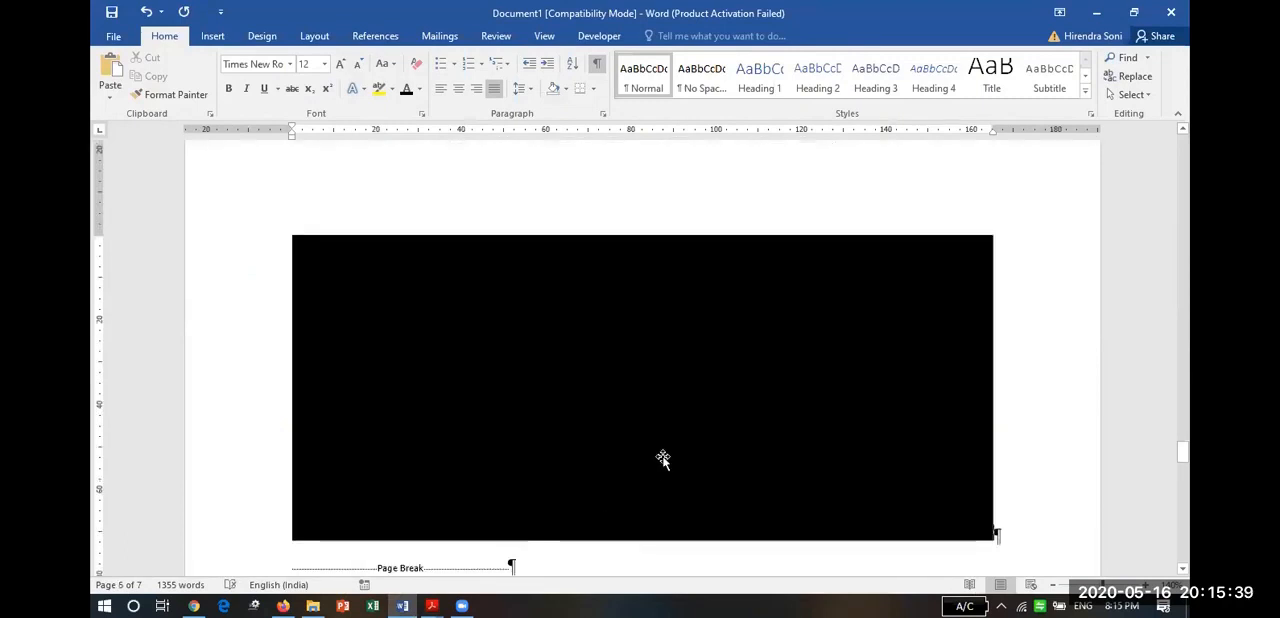
{"action": "left_click", "coordinate": [663, 458]}
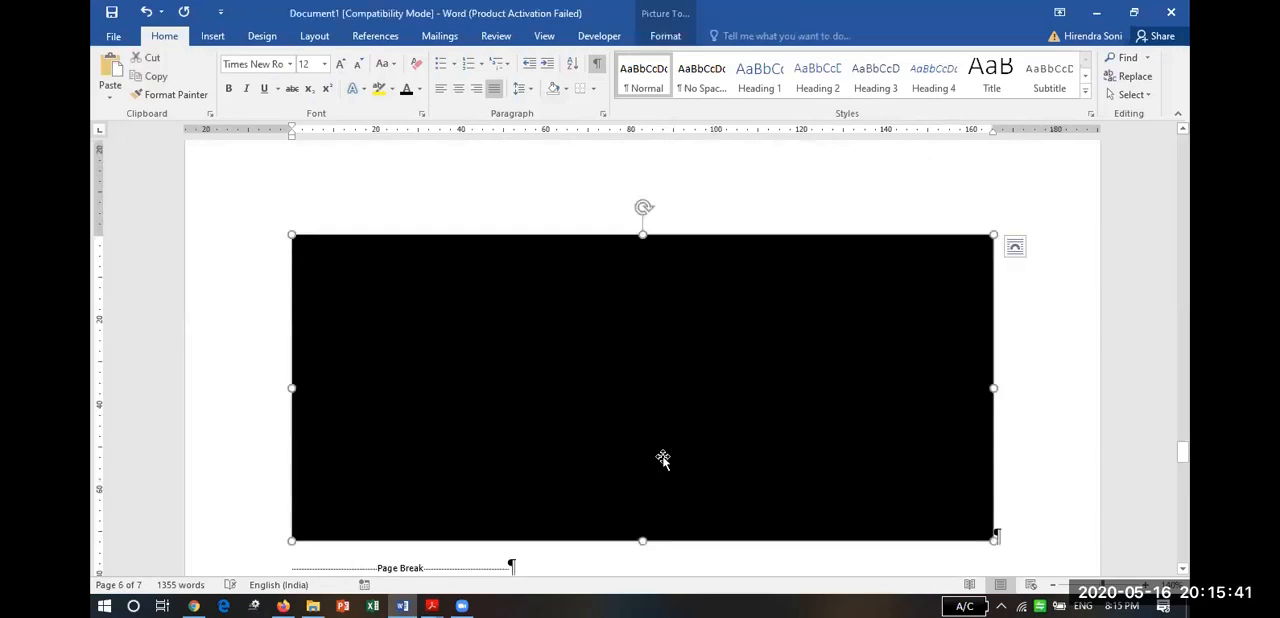
{"action": "key", "text": "Delete"}
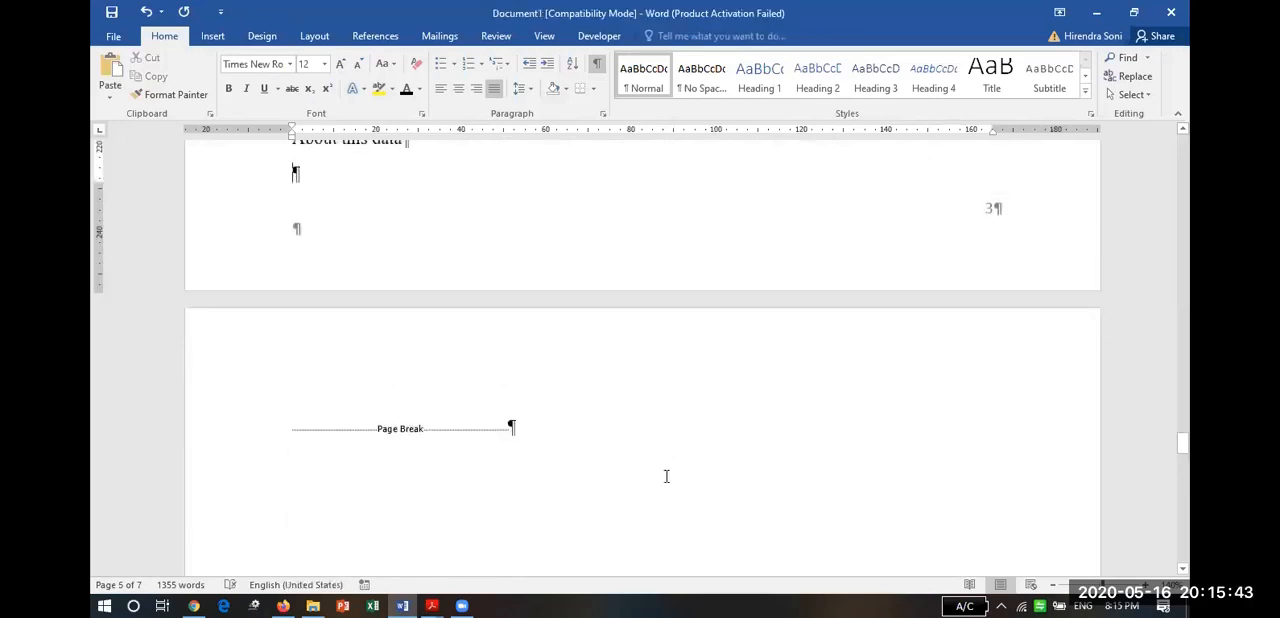
Switch to Chrome to view the daily change chart for India, and return to the Word document.
{"action": "key", "text": "alt+Tab"}
{"action": "key", "text": "alt+Tab"}
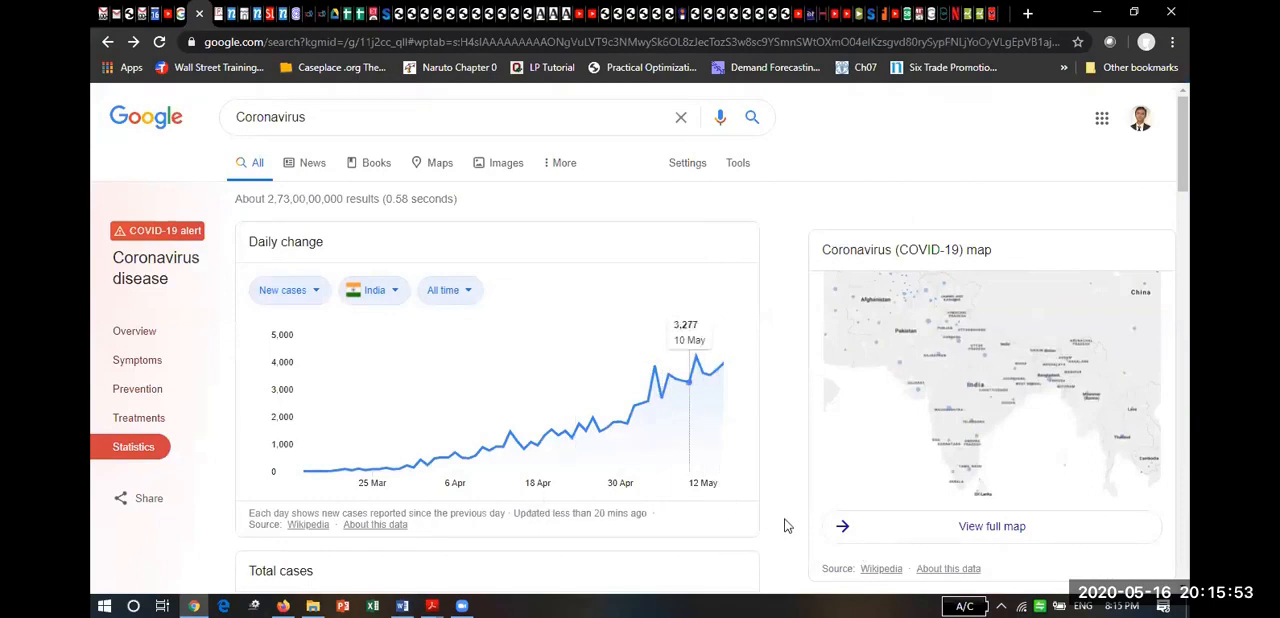
{"action": "key", "text": "alt+Tab"}
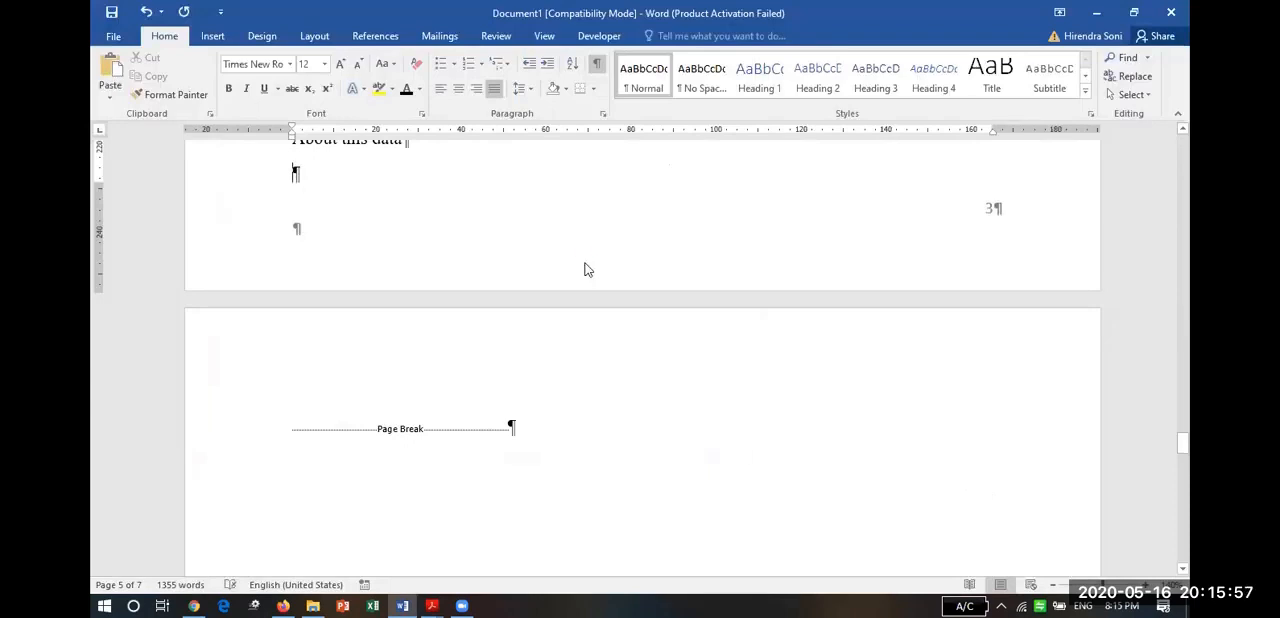
Paste the browser screenshot below the source lines and crop it to the Daily change chart, about 82 by 50 mm.
{"action": "key", "text": "ctrl+v"}
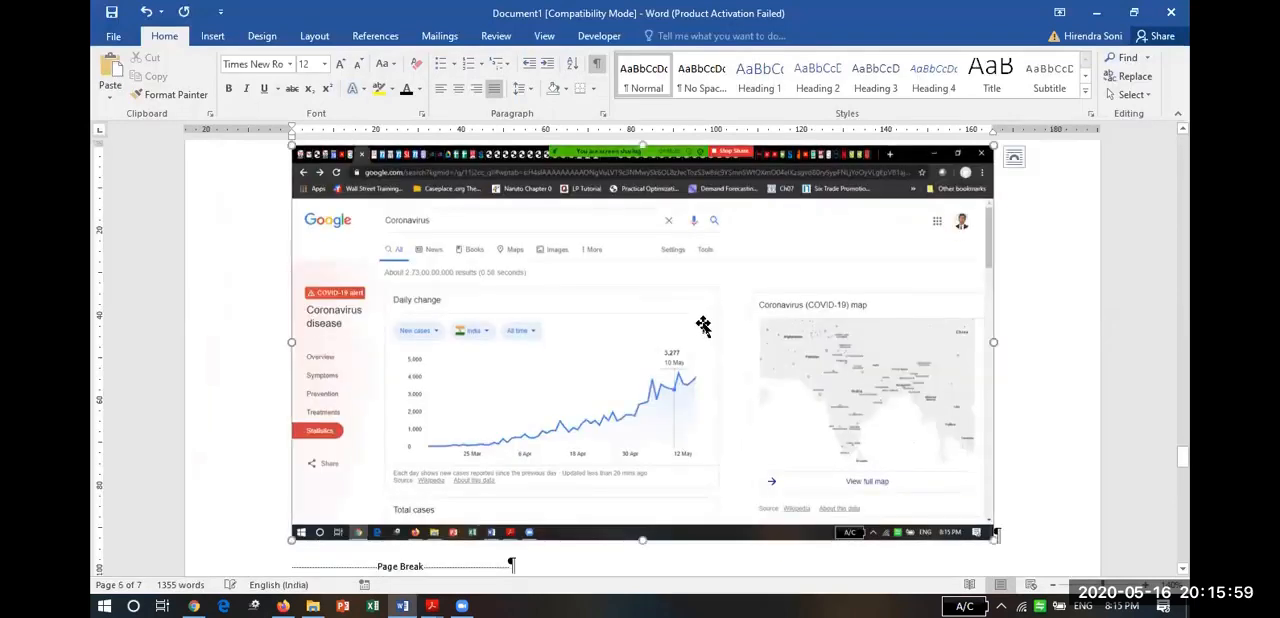
{"action": "left_click", "coordinate": [955, 183]}
{"action": "left_click", "coordinate": [1040, 68]}
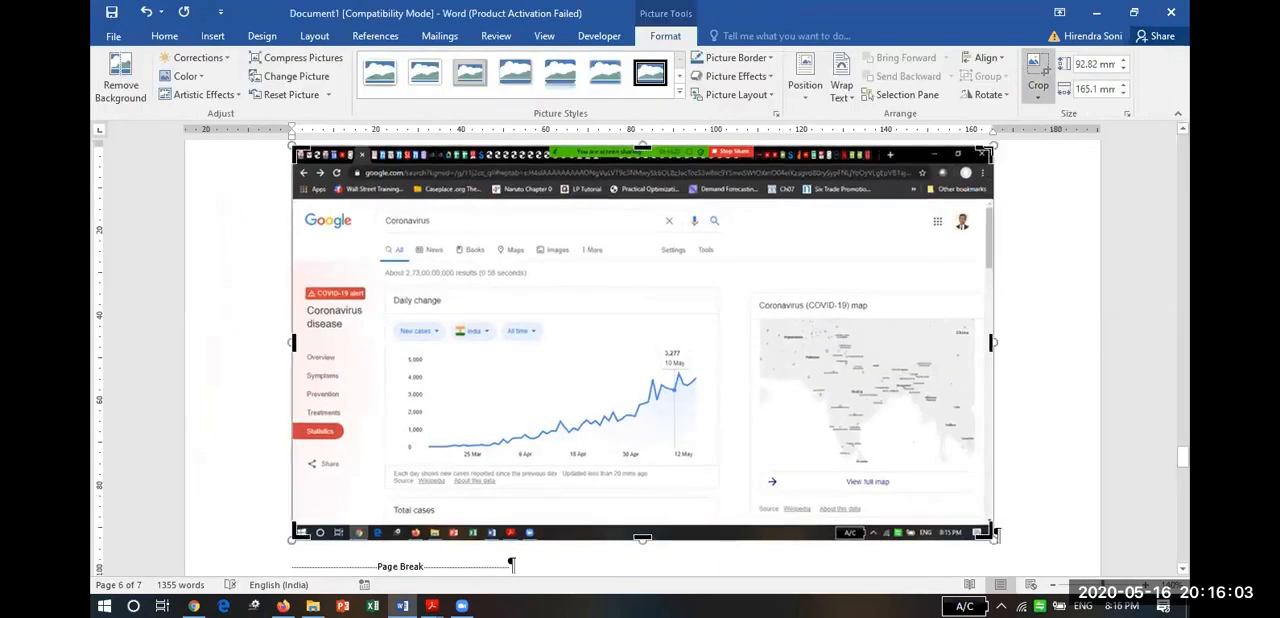
{"action": "left_click_drag", "start_coordinate": [974, 158], "coordinate": [726, 284]}
{"action": "scroll", "coordinate": [726, 285], "scroll_direction": "down", "scroll_amount": 2}
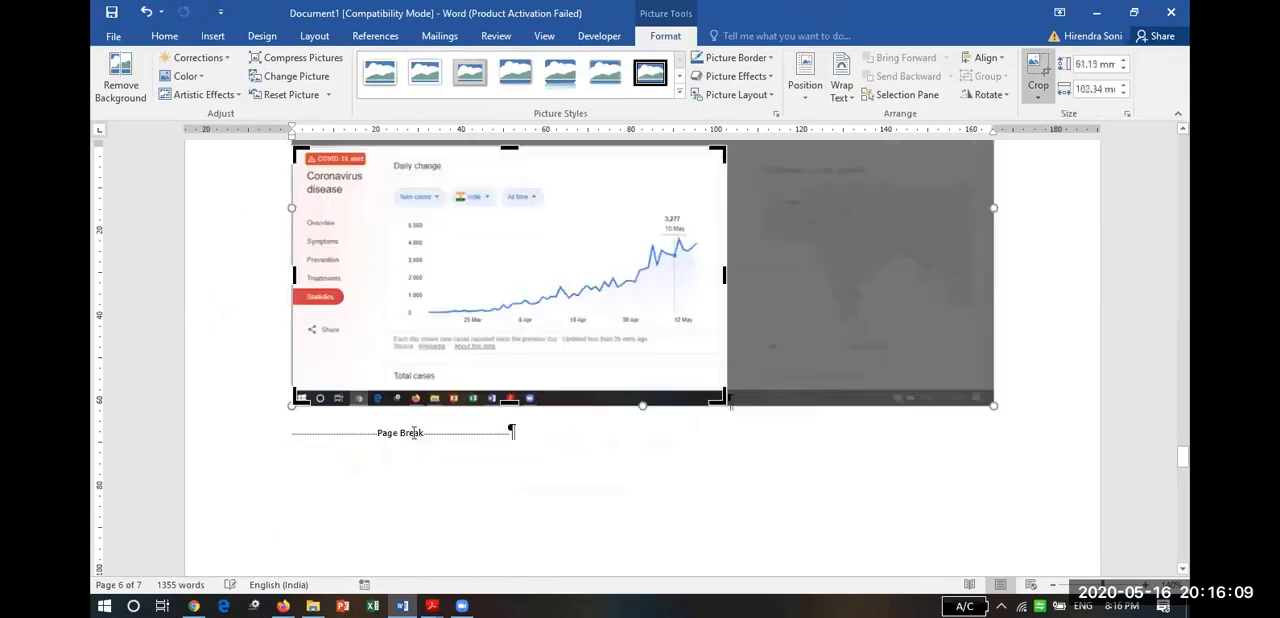
{"action": "left_click_drag", "start_coordinate": [298, 398], "coordinate": [379, 355]}
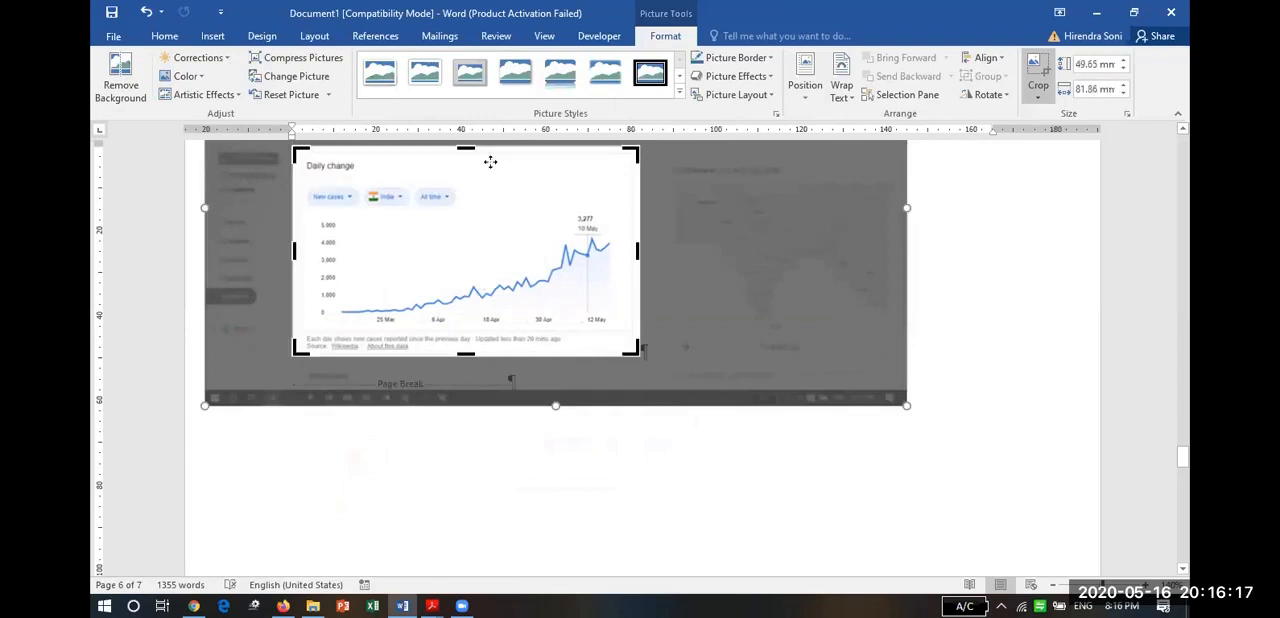
{"action": "left_click", "coordinate": [793, 485]}
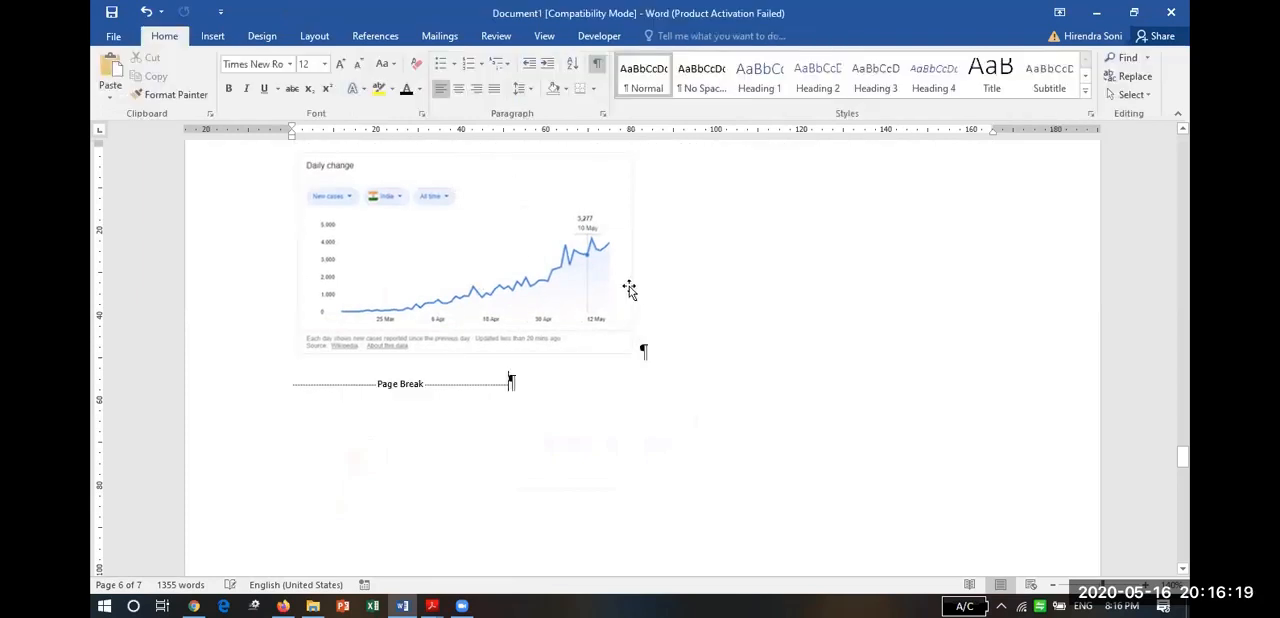
Start a caption for the cropped chart with the label Figure, positioned below the selected item.
{"action": "left_click", "coordinate": [594, 289]}
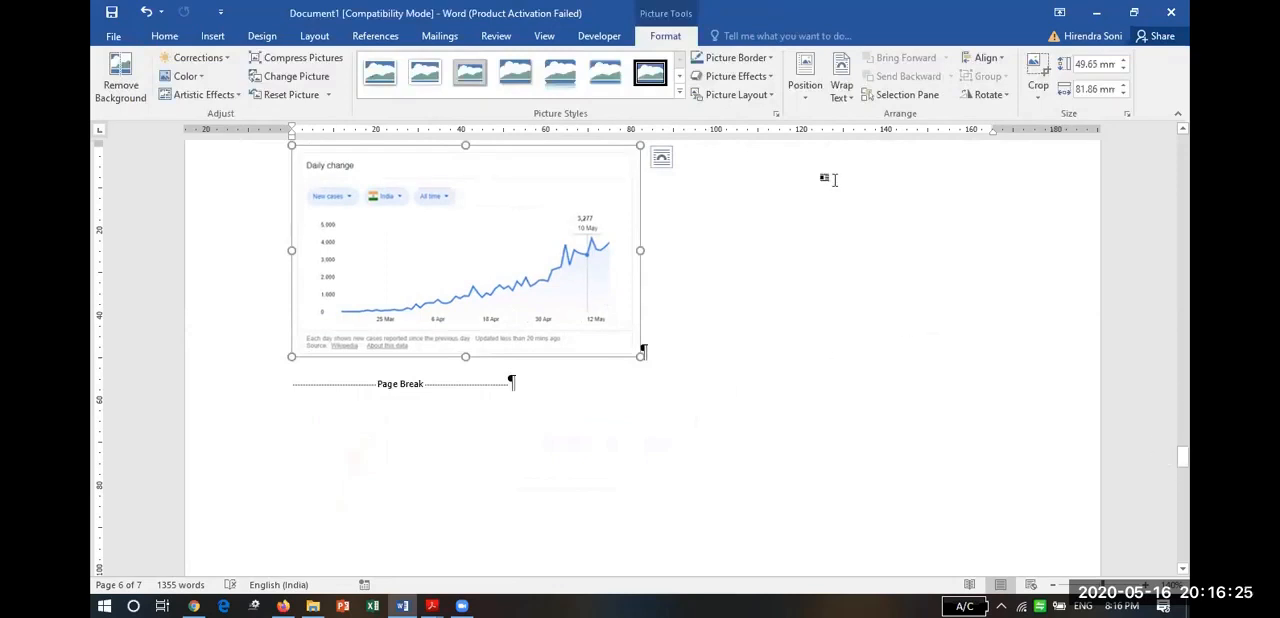
{"action": "left_click", "coordinate": [372, 36]}
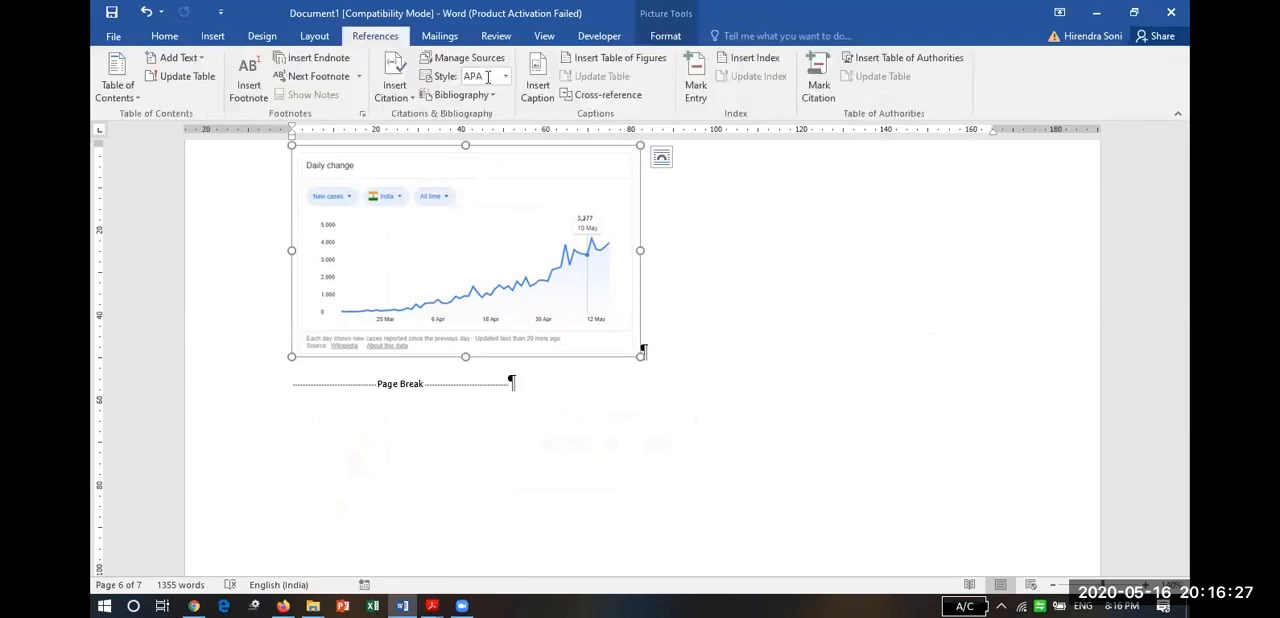
{"action": "left_click", "coordinate": [539, 84]}
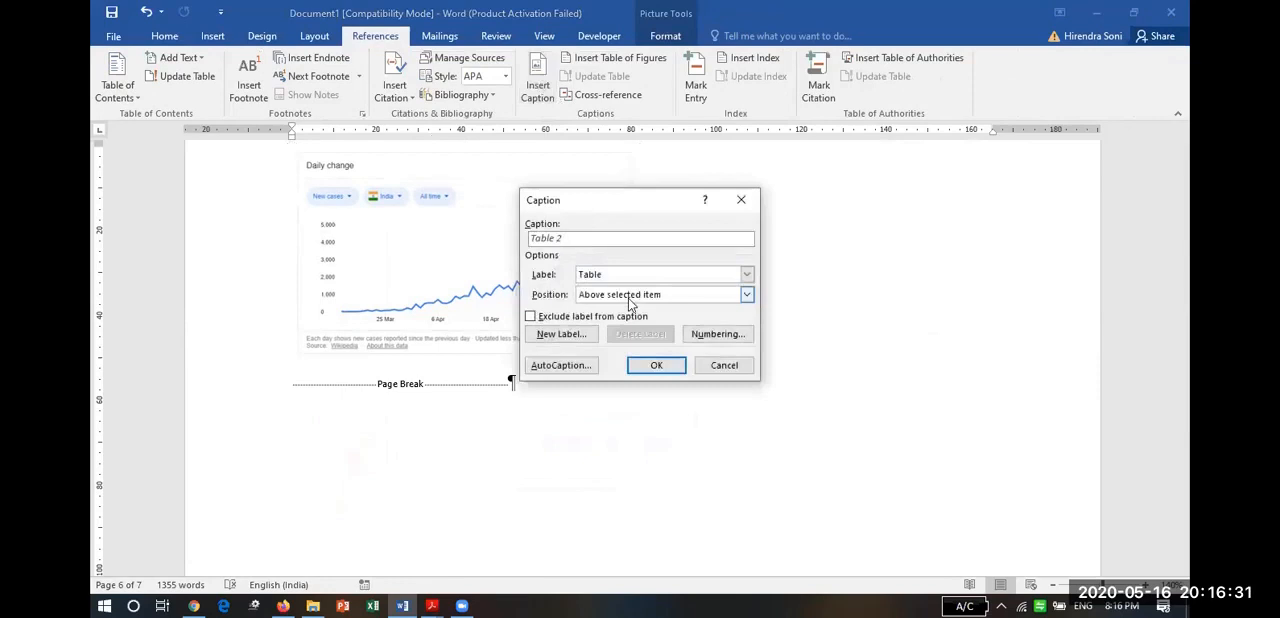
{"action": "left_click", "coordinate": [641, 277]}
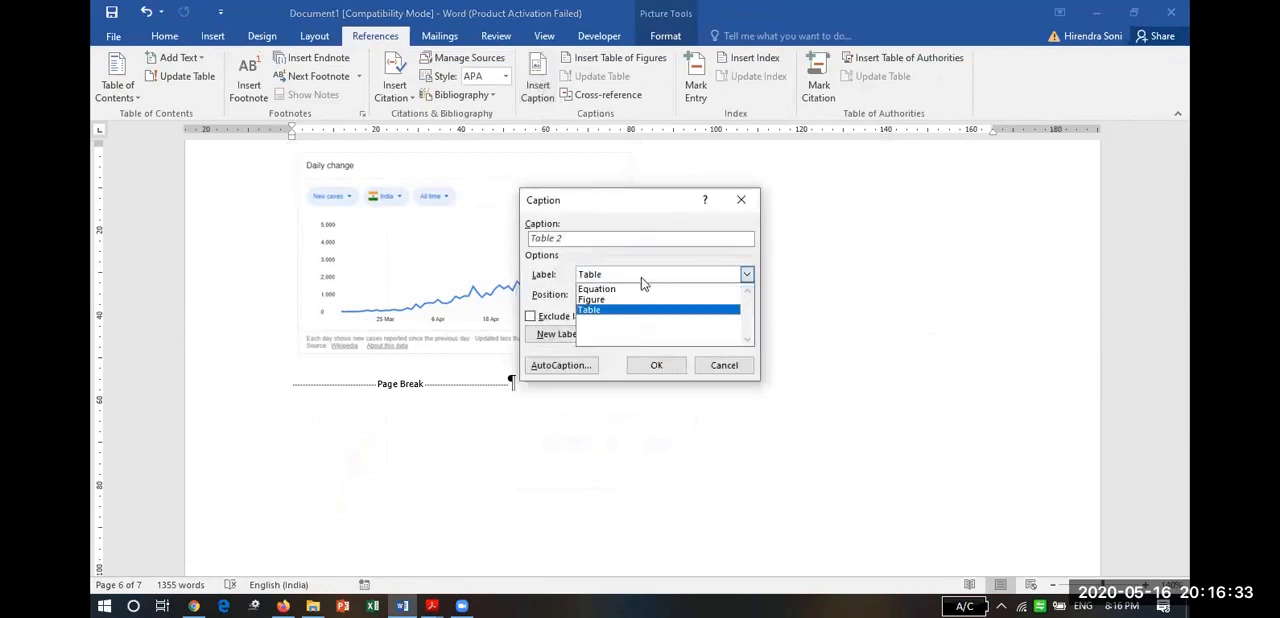
{"action": "left_click", "coordinate": [612, 299]}
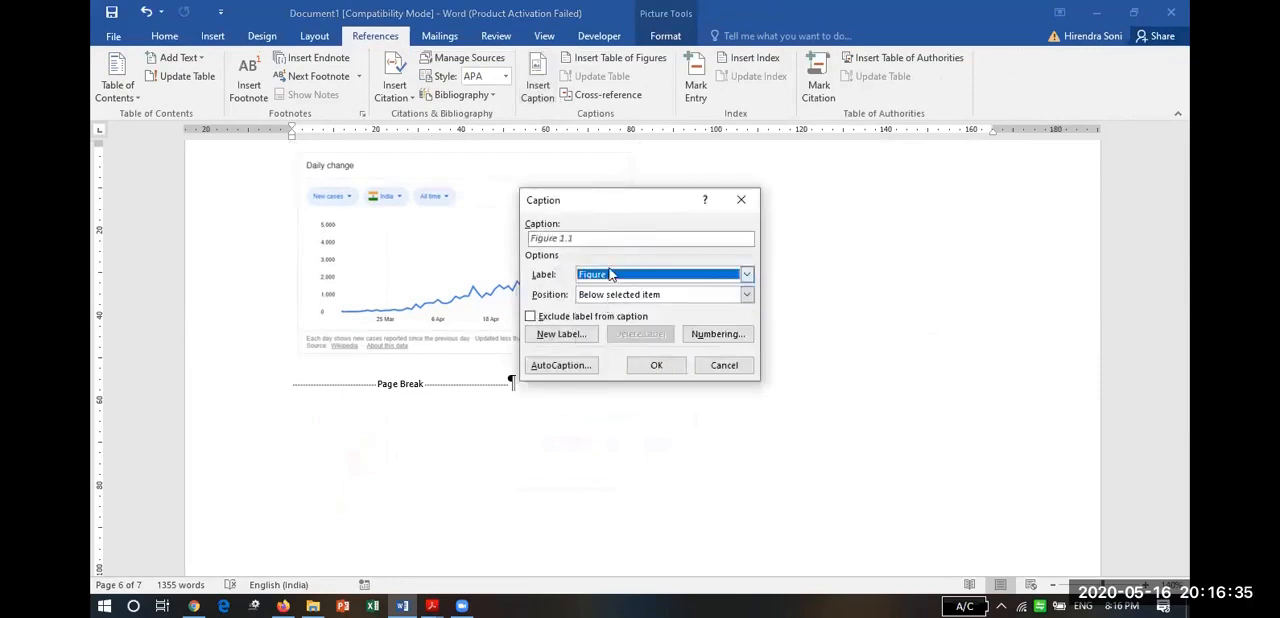
{"action": "left_click", "coordinate": [596, 240]}
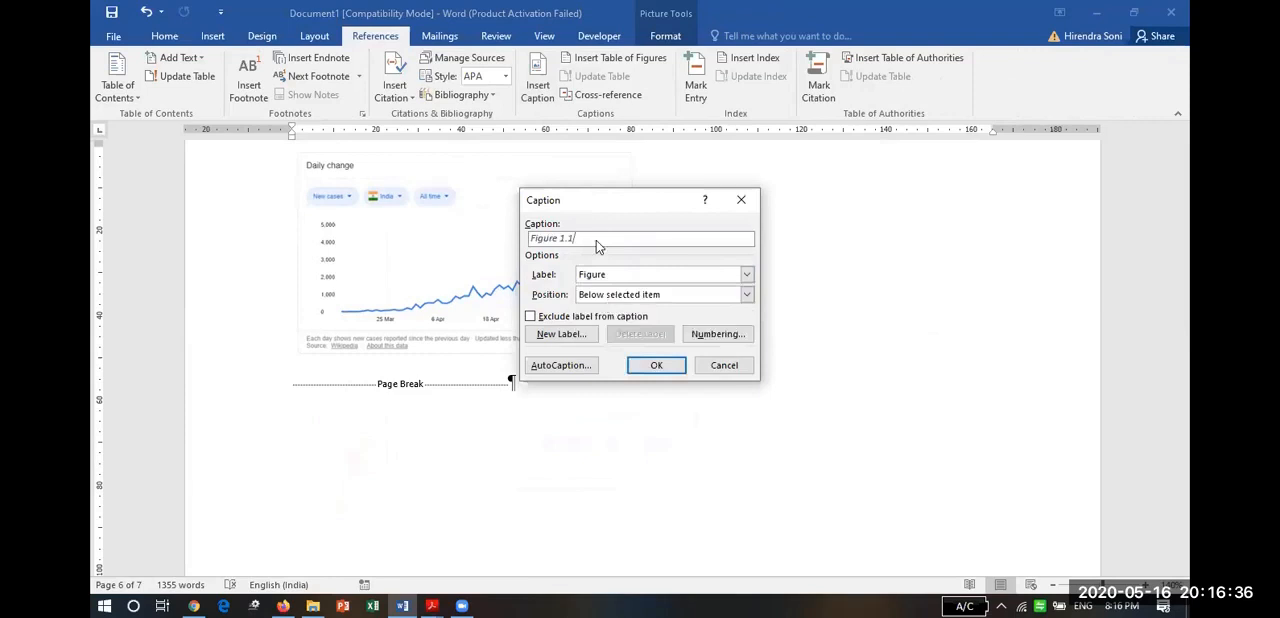
Exclude the chapter number from the caption numbering and insert the caption "Figure 1: Daily number of cases".
{"action": "left_click", "coordinate": [713, 335]}
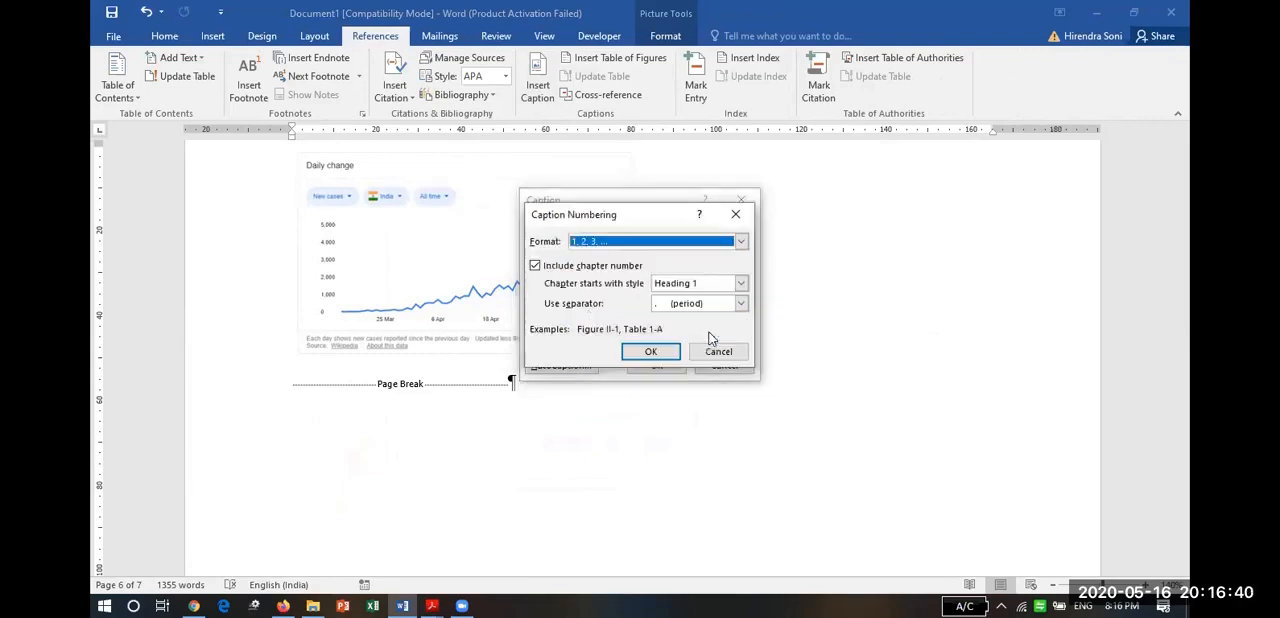
{"action": "left_click", "coordinate": [535, 267]}
{"action": "left_click", "coordinate": [650, 352]}
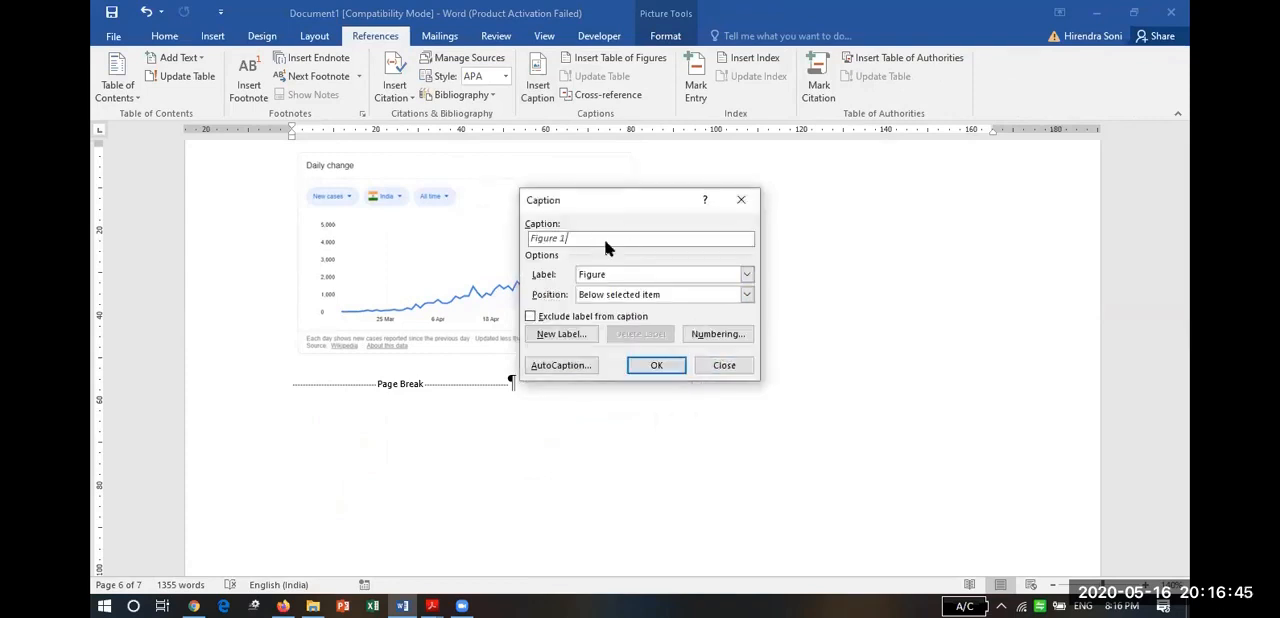
{"action": "type", "text": ": Daily number of cases"}
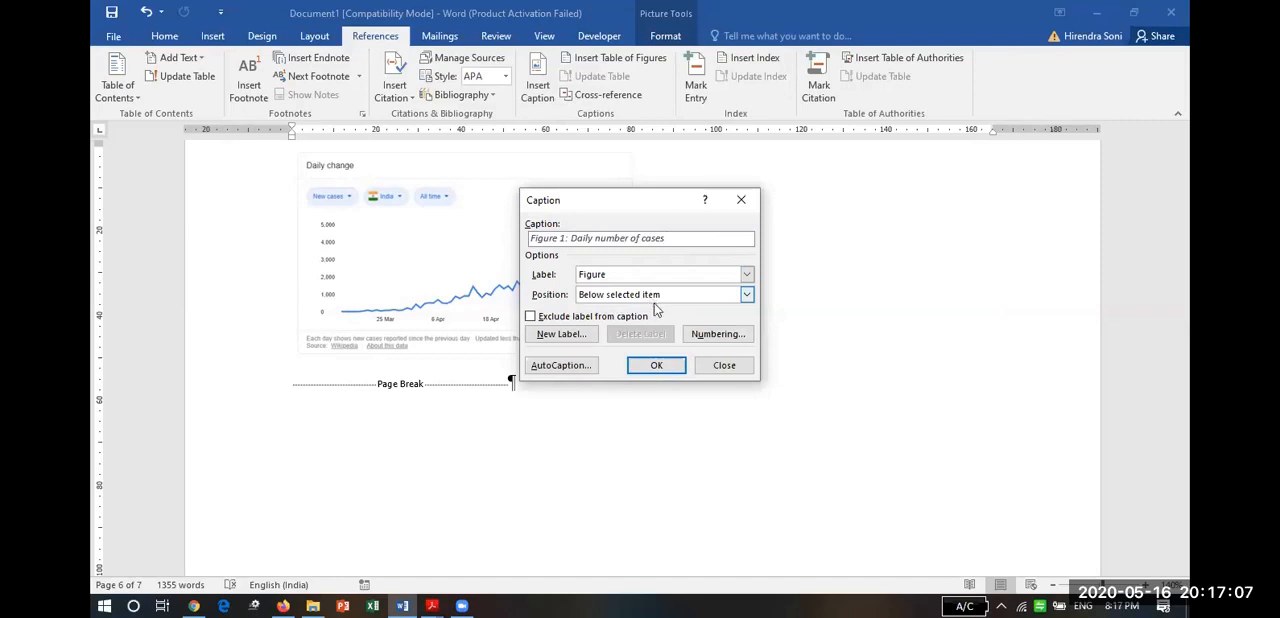
{"action": "left_click", "coordinate": [664, 366]}
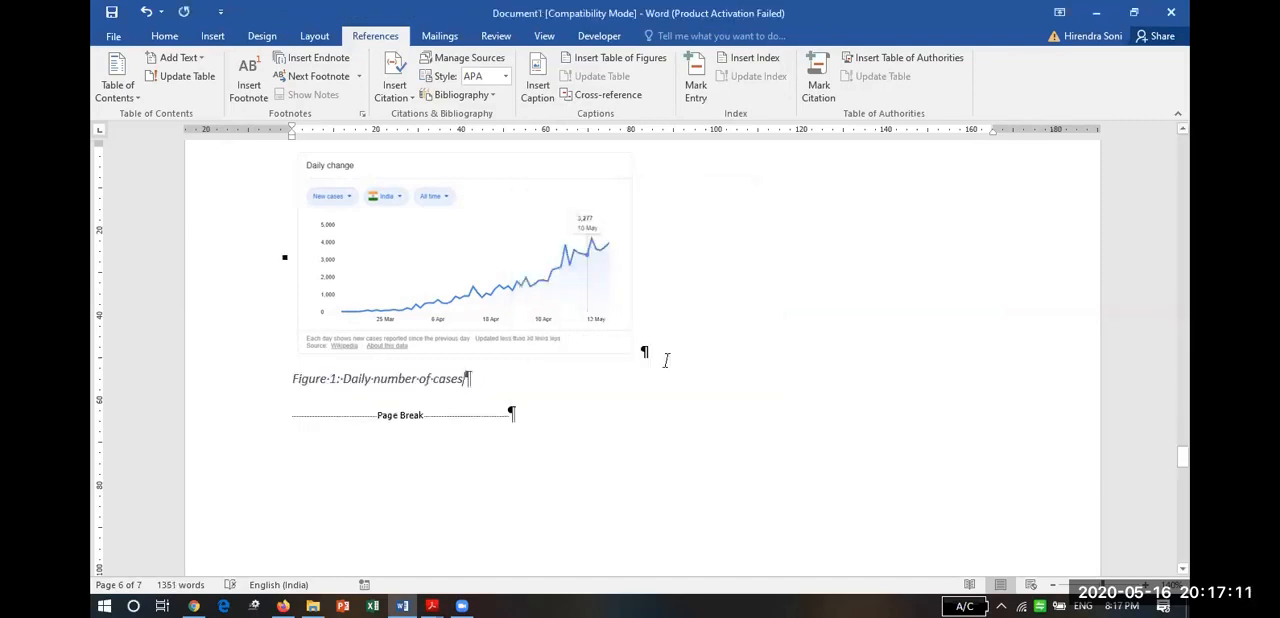
Format the figure caption below the chart in Times New Roman, size 12.
{"action": "left_click", "coordinate": [254, 386]}
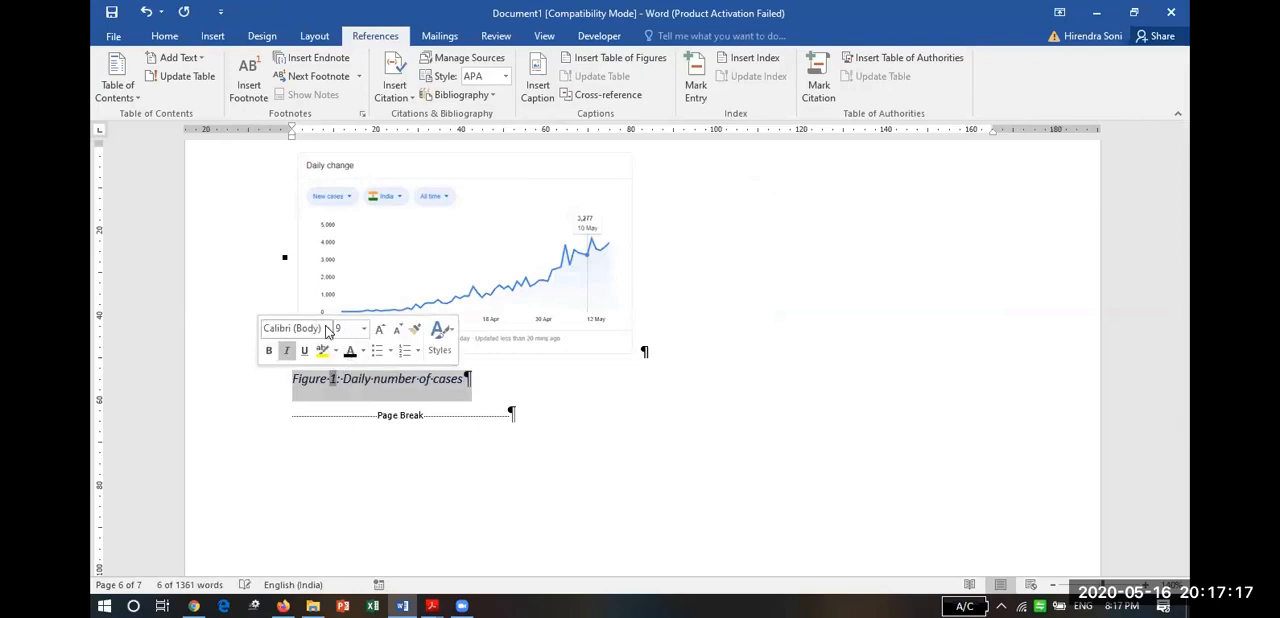
{"action": "left_click", "coordinate": [328, 332]}
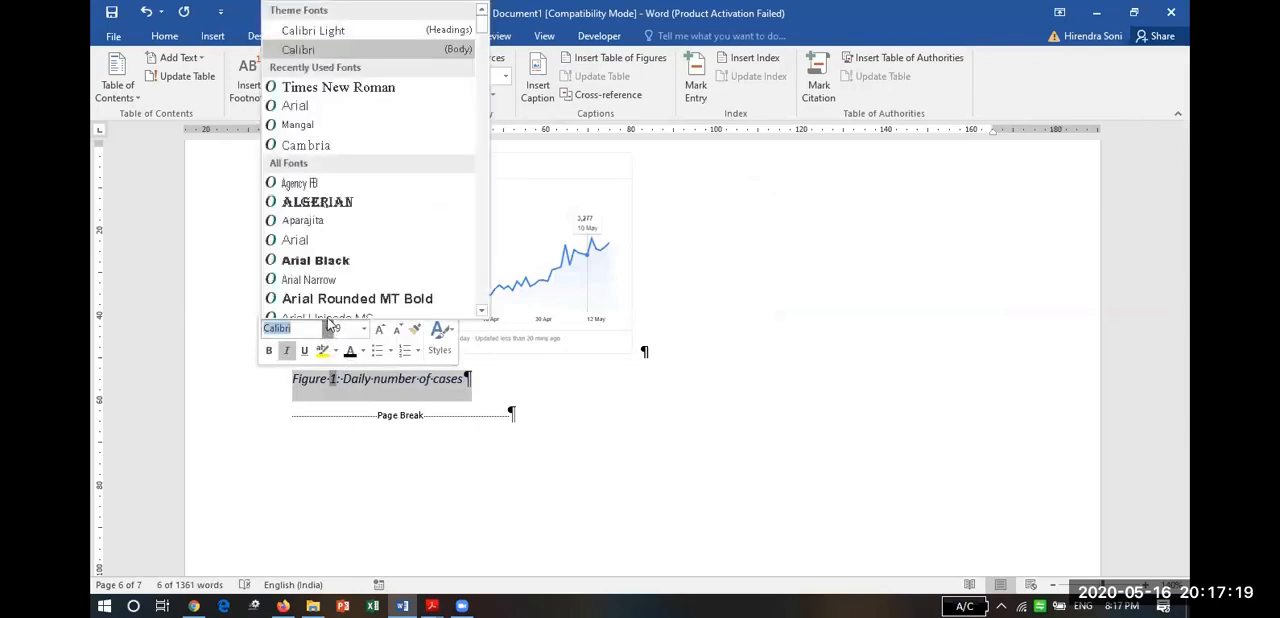
{"action": "left_click", "coordinate": [390, 88]}
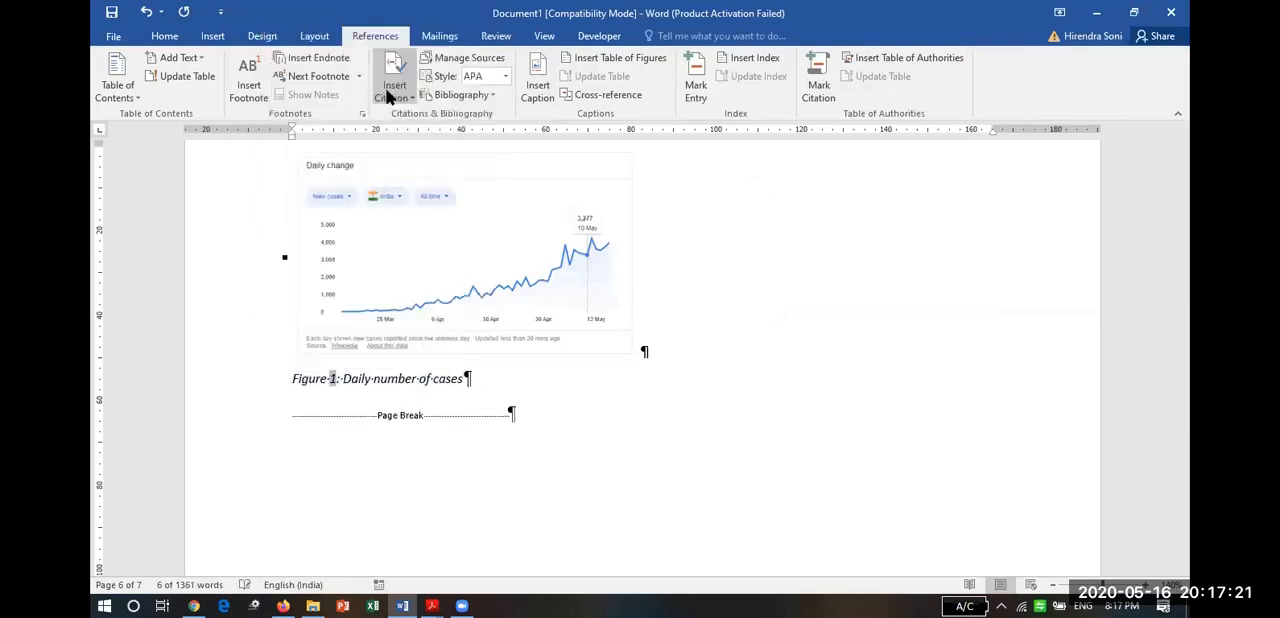
{"action": "left_click", "coordinate": [165, 37]}
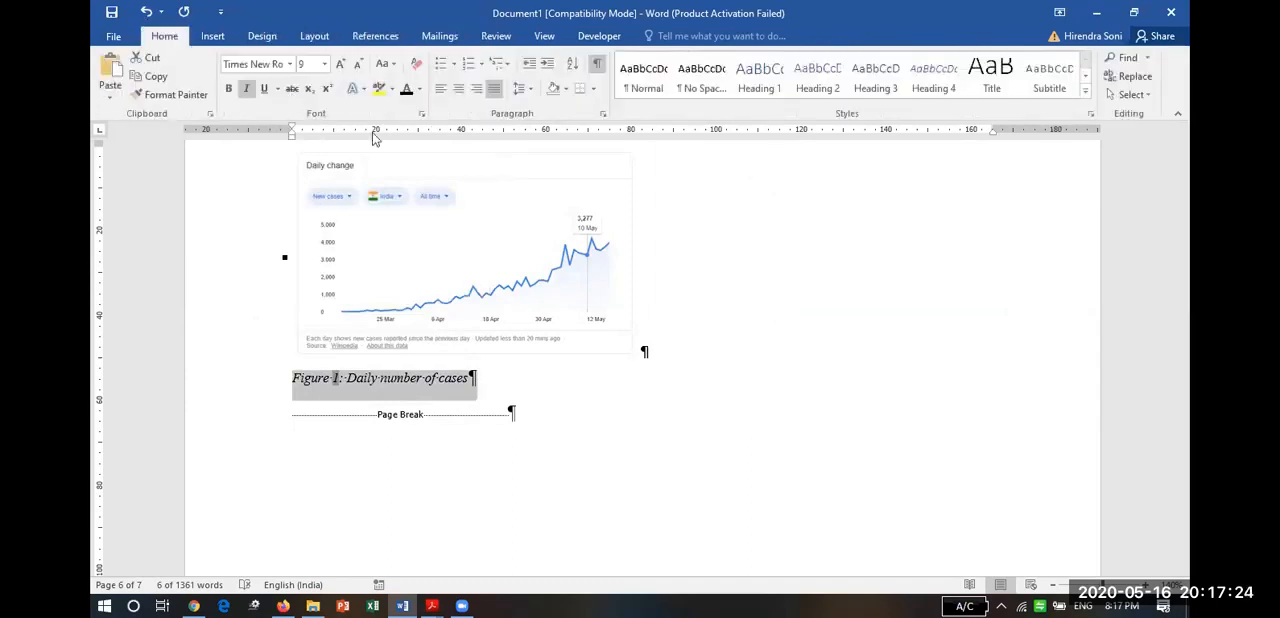
{"action": "left_click", "coordinate": [324, 64]}
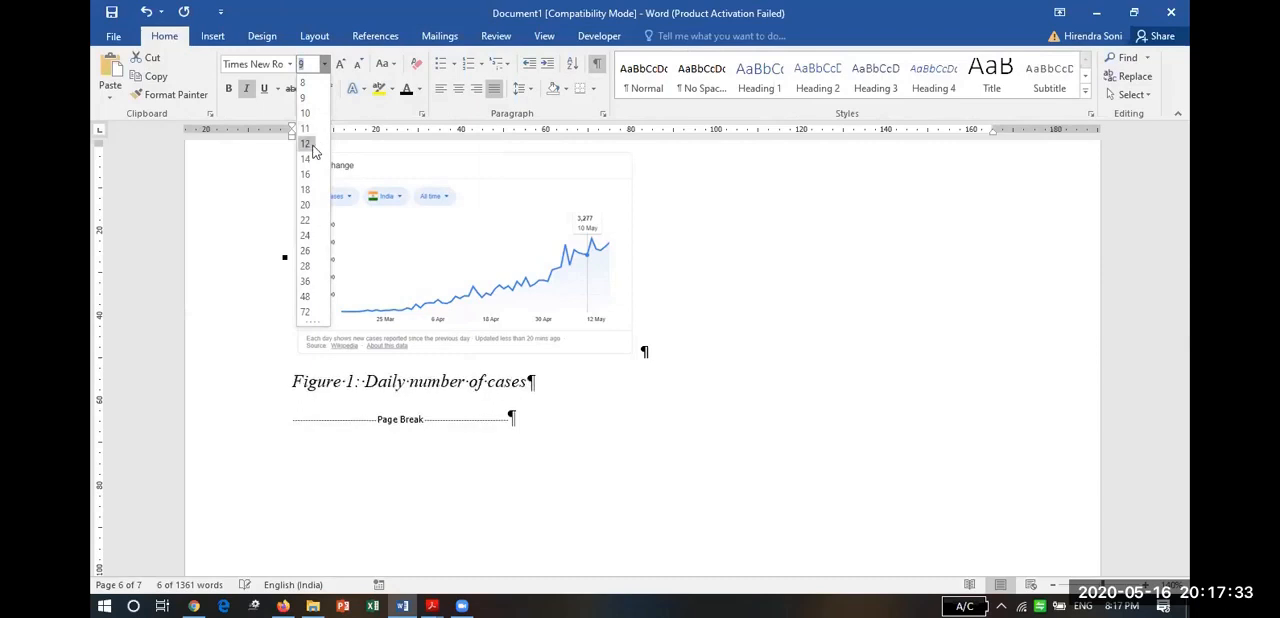
{"action": "left_click", "coordinate": [308, 145]}
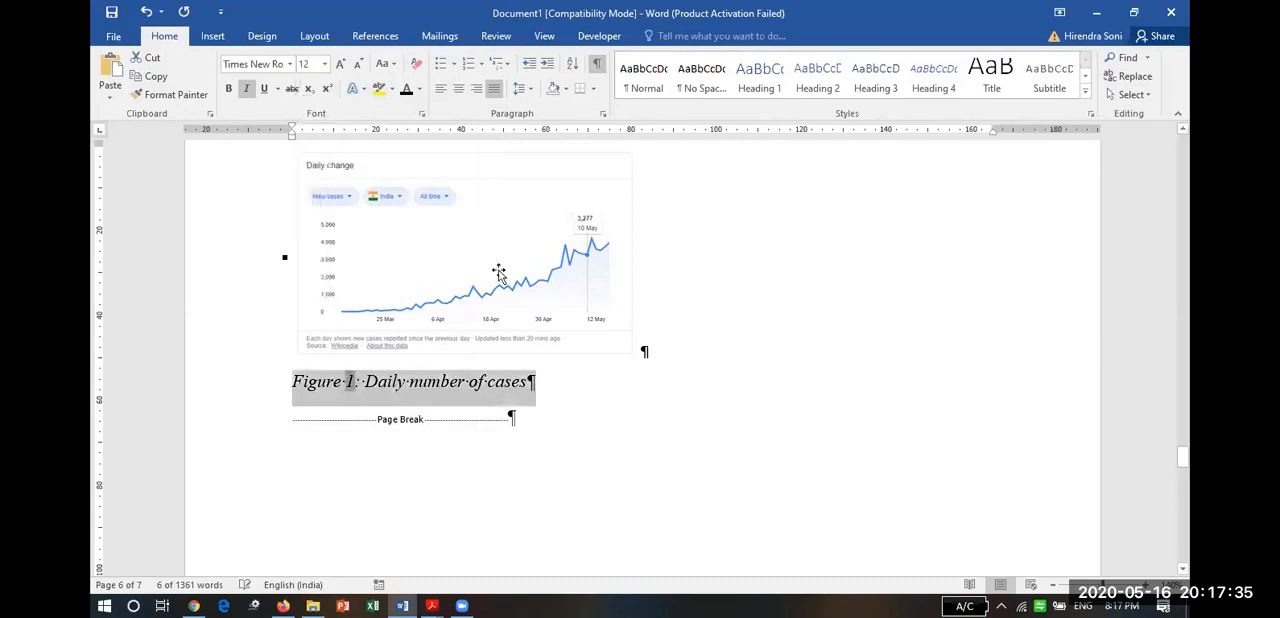
{"action": "left_click", "coordinate": [485, 390]}
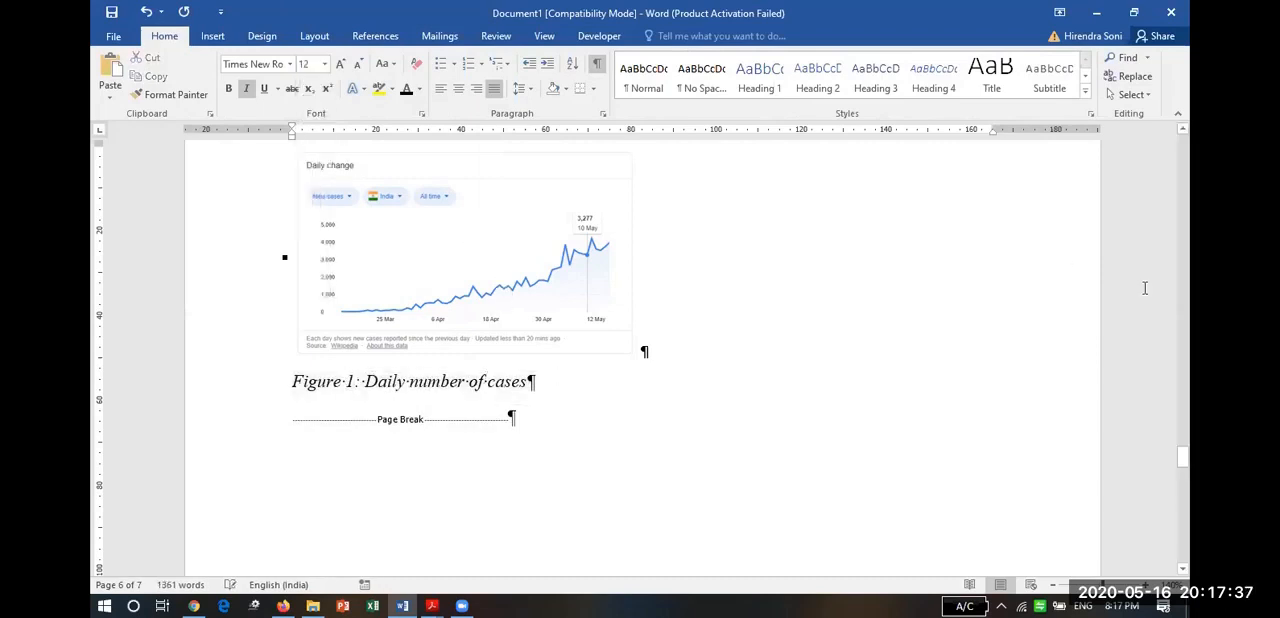
Update the field under the "List of figures:" heading so that it lists the newly captioned chart.
{"action": "scroll", "coordinate": [1181, 206], "scroll_direction": "up", "scroll_amount": 20}
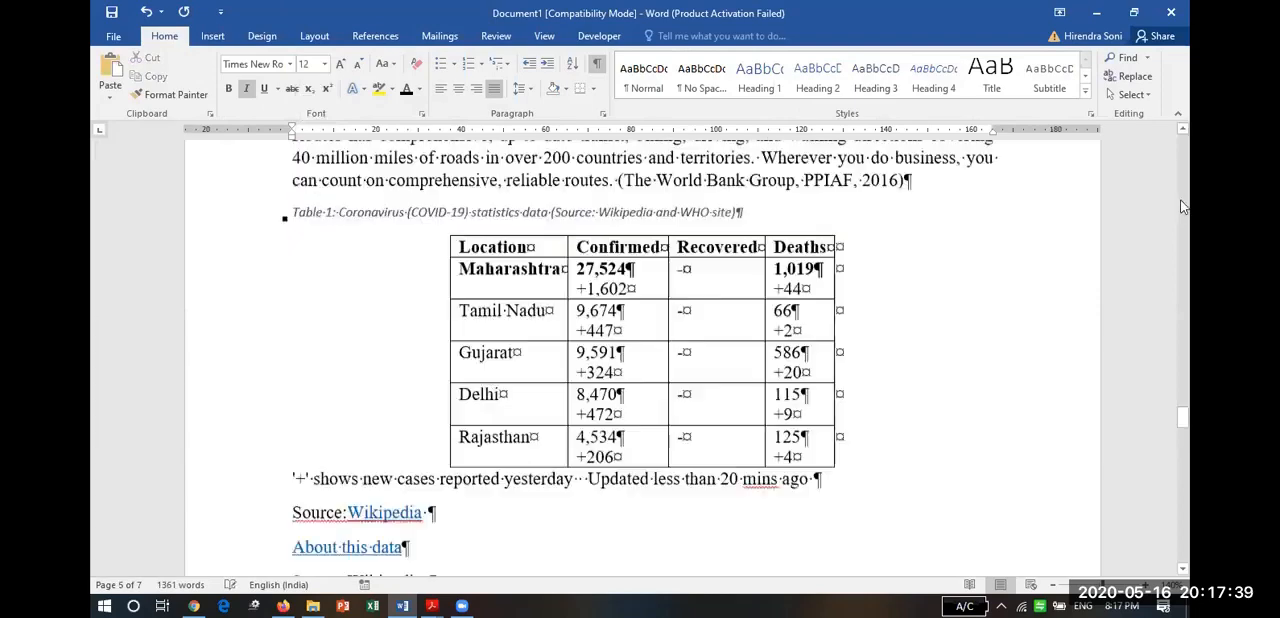
{"action": "scroll", "coordinate": [1181, 206], "scroll_direction": "up", "scroll_amount": 15}
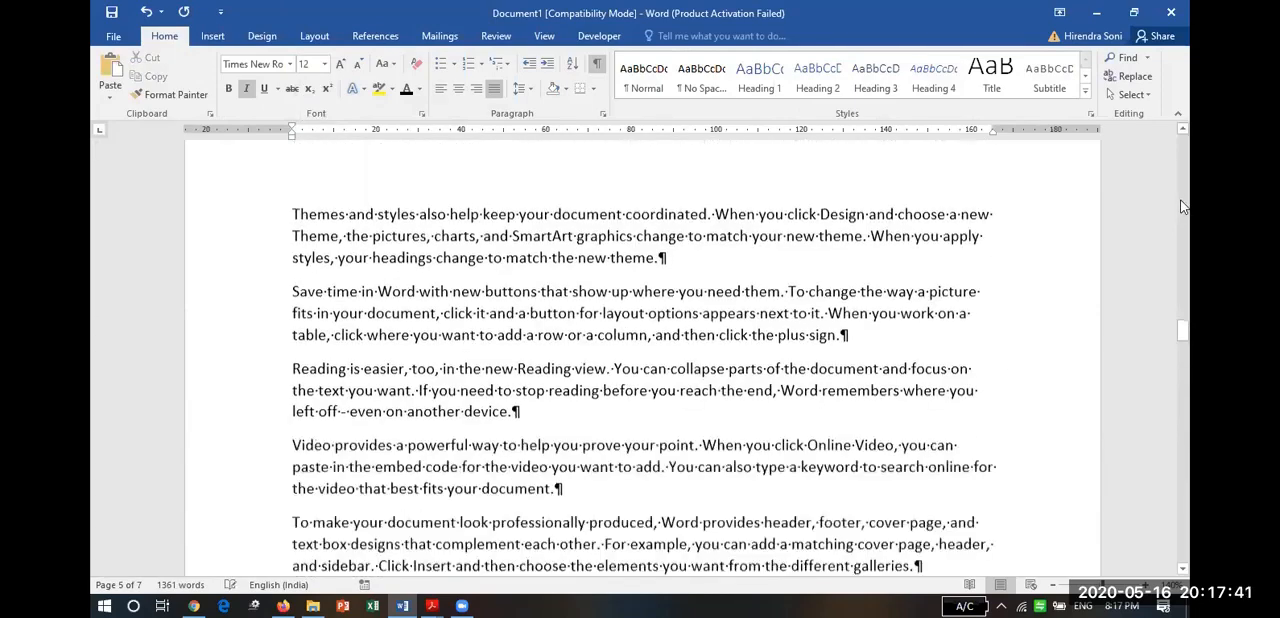
{"action": "scroll", "coordinate": [1181, 206], "scroll_direction": "up", "scroll_amount": 10}
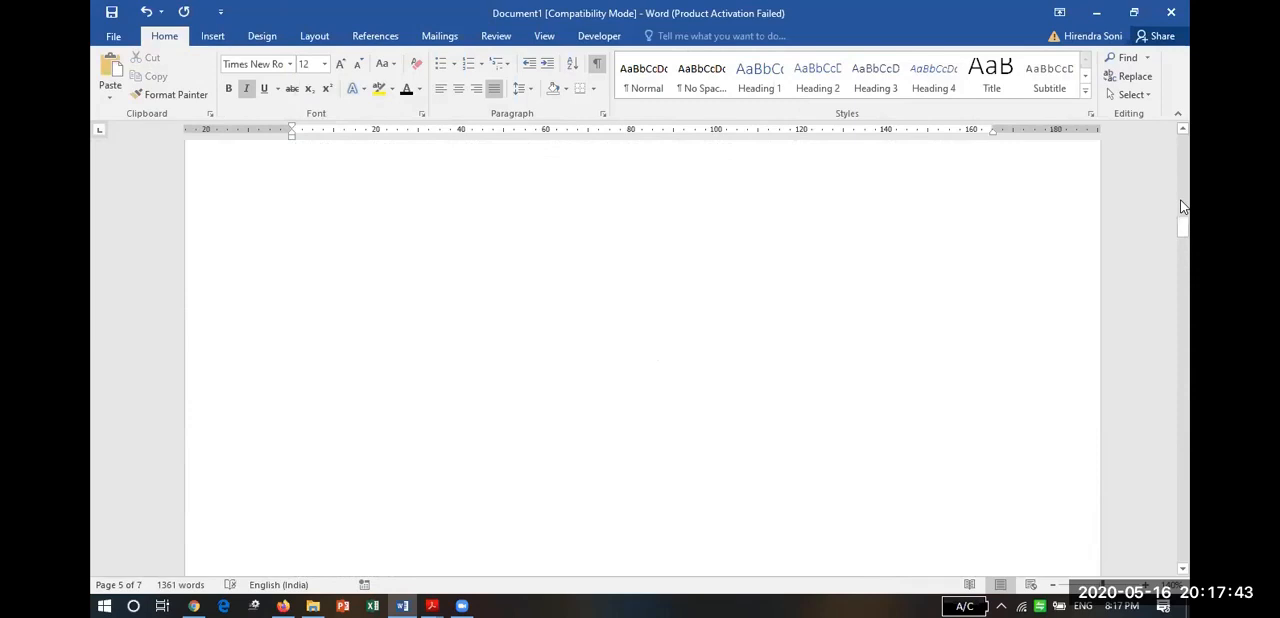
{"action": "left_click", "coordinate": [480, 303]}
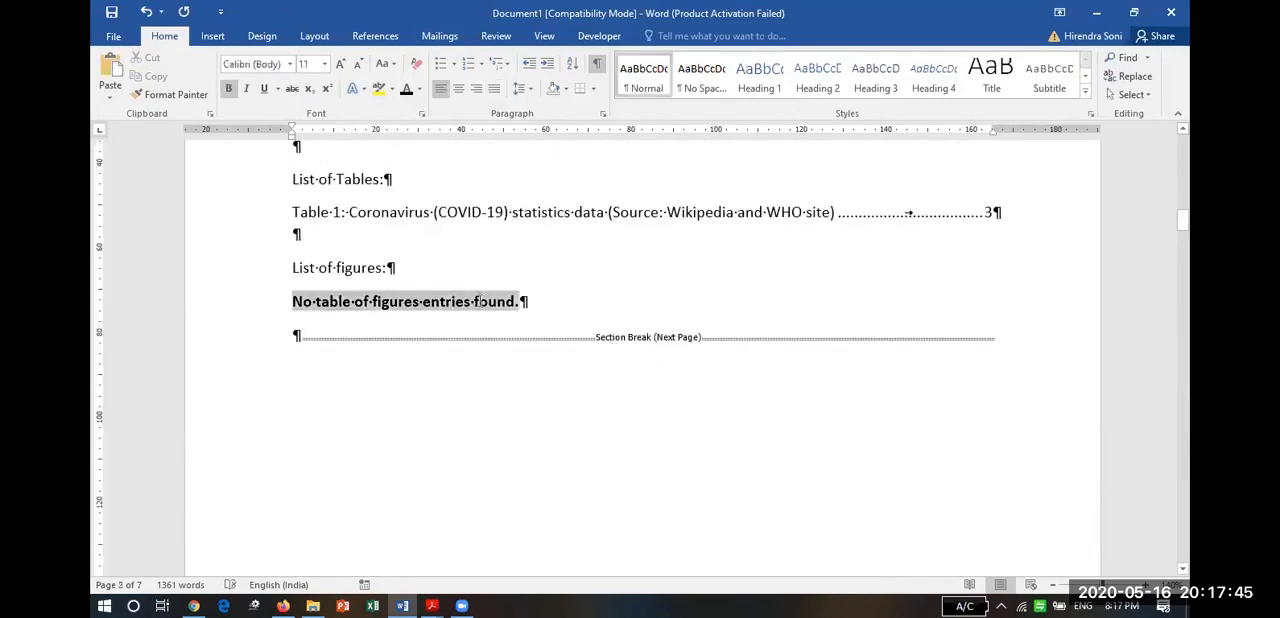
{"action": "right_click", "coordinate": [480, 305]}
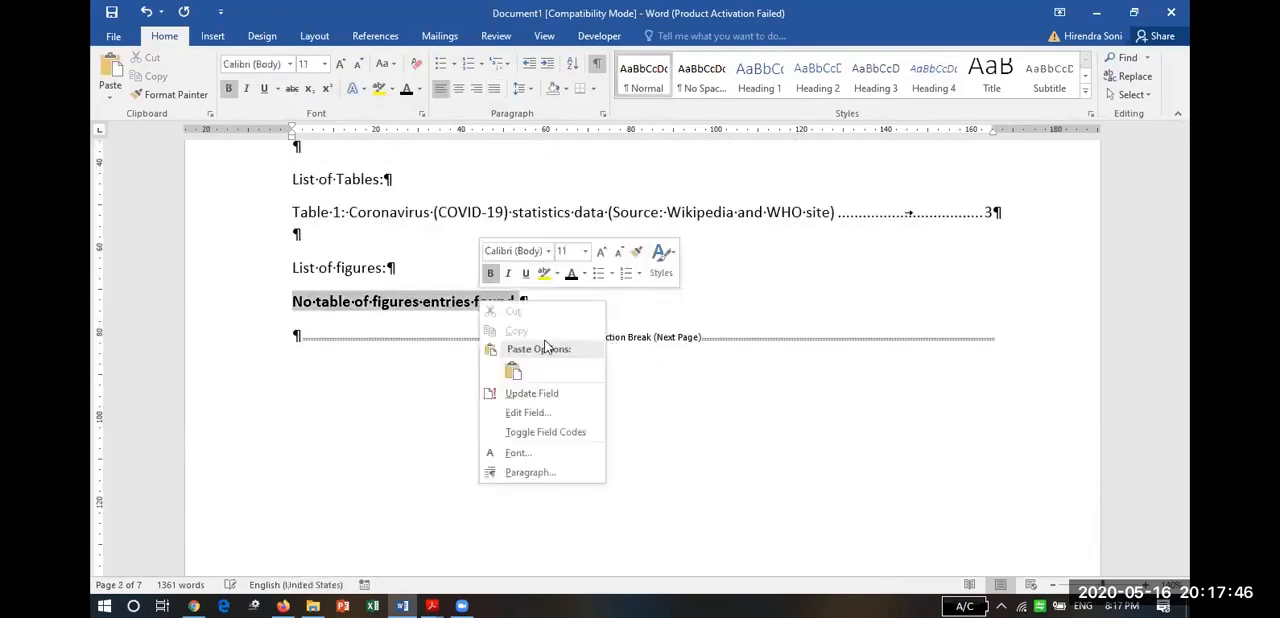
{"action": "left_click", "coordinate": [553, 393]}
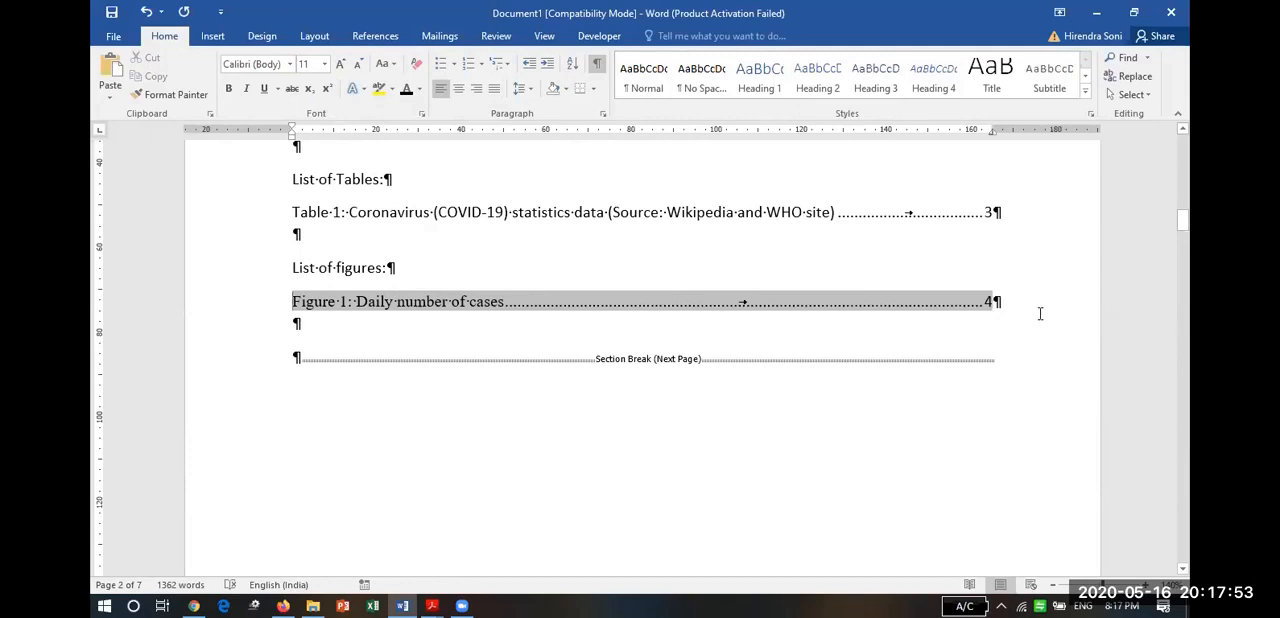
Look through the pages after the lists and review the entries under List of Tables and List of figures.
{"action": "left_click", "coordinate": [1185, 475]}
{"action": "left_click", "coordinate": [1185, 475]}
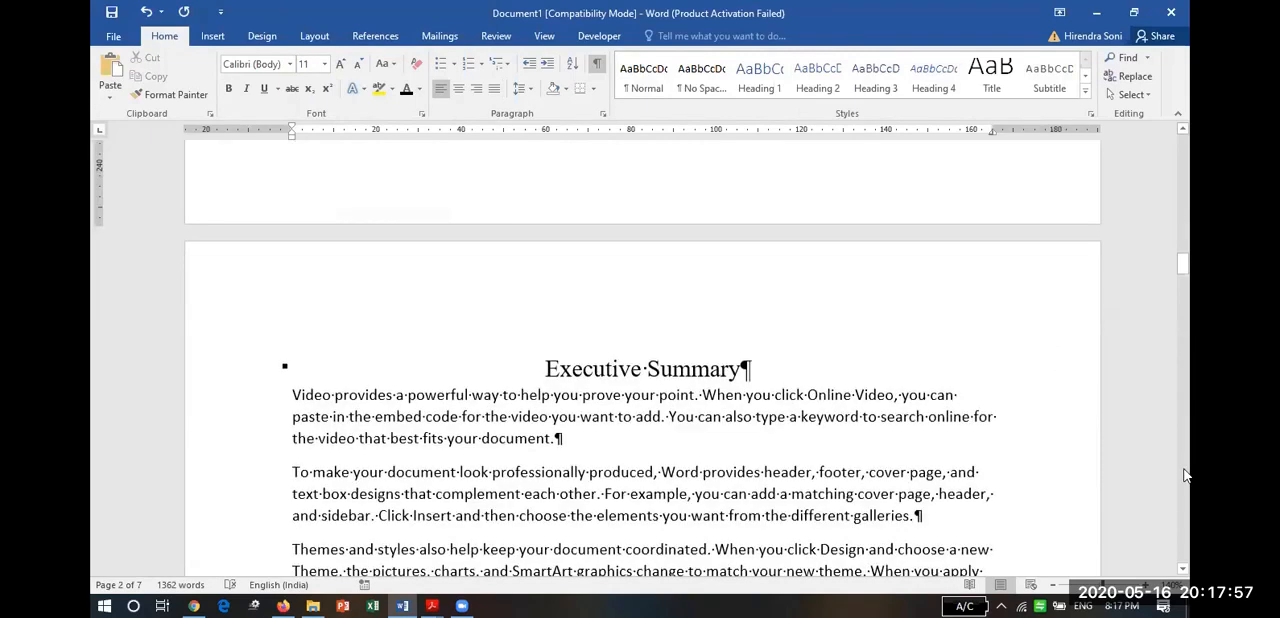
{"action": "left_click", "coordinate": [1185, 475]}
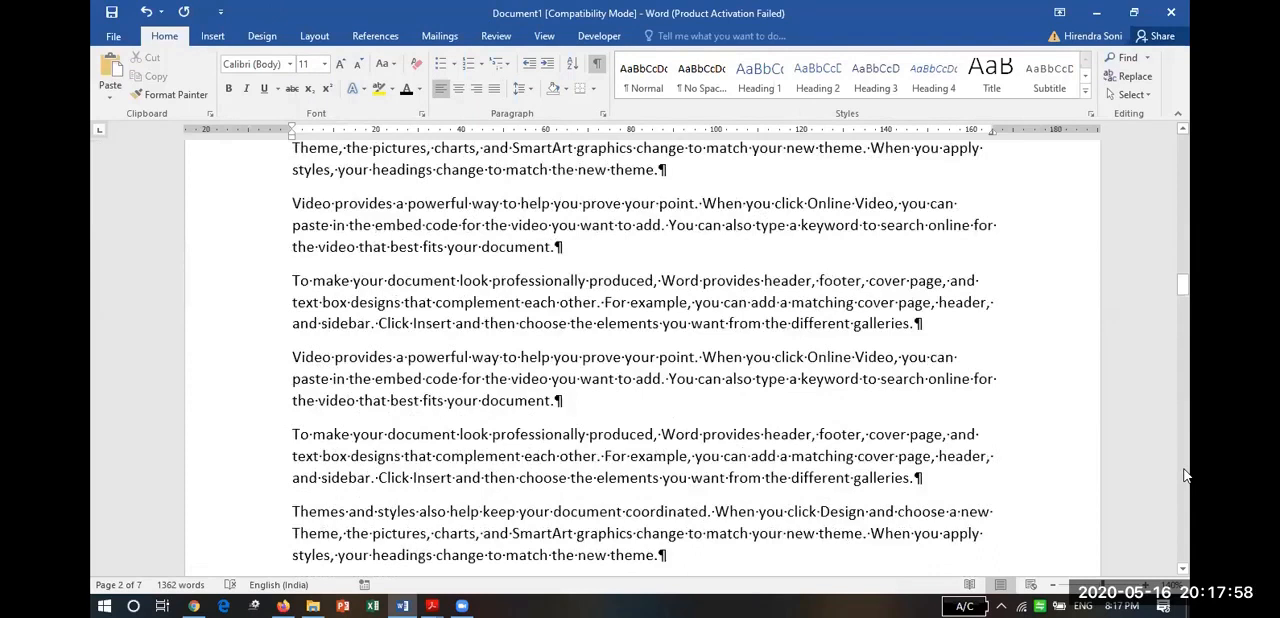
{"action": "left_click", "coordinate": [1185, 170]}
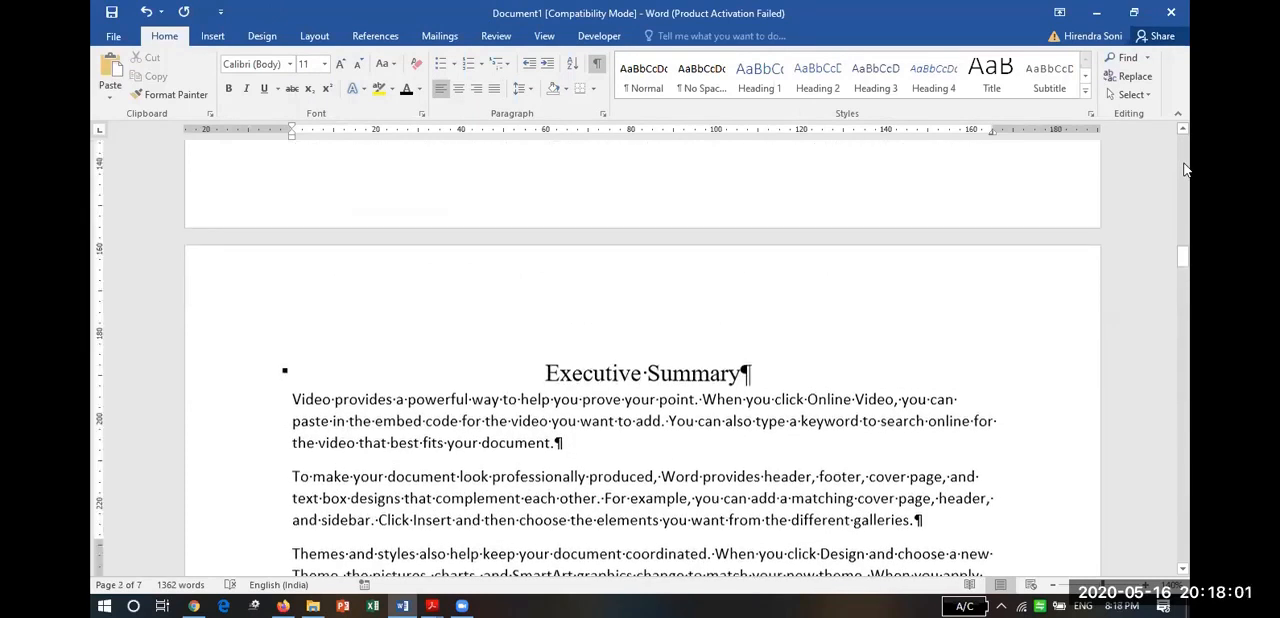
{"action": "left_click", "coordinate": [1185, 168]}
{"action": "left_click", "coordinate": [1185, 166]}
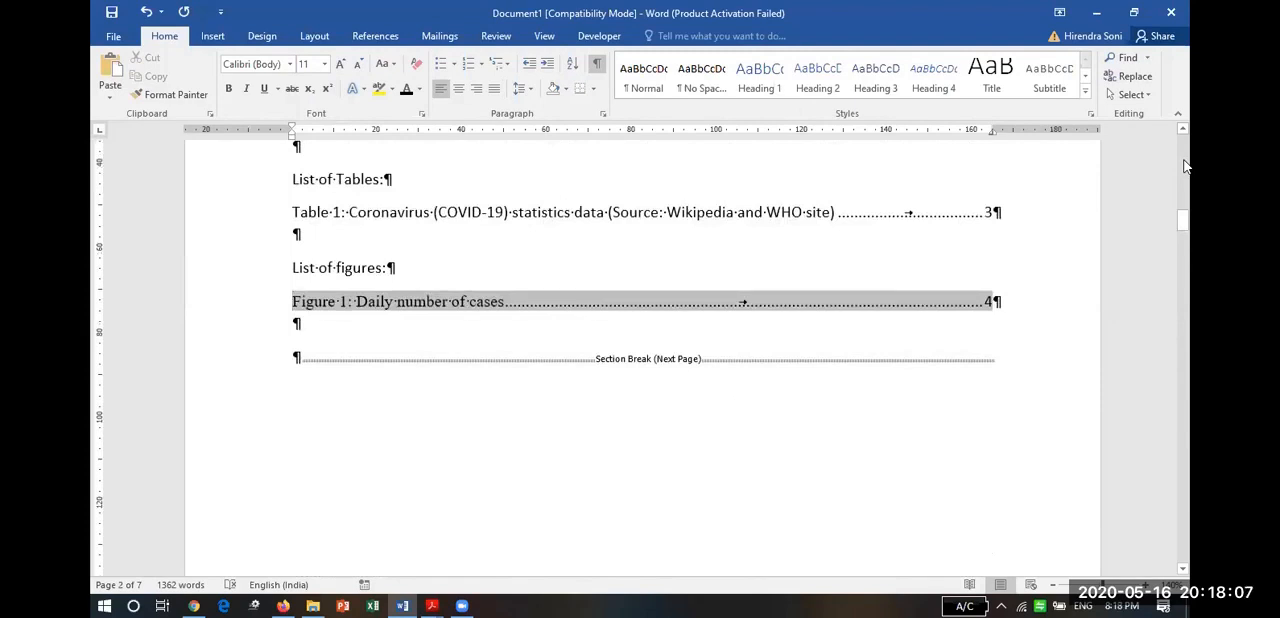
{"action": "left_click", "coordinate": [250, 211]}
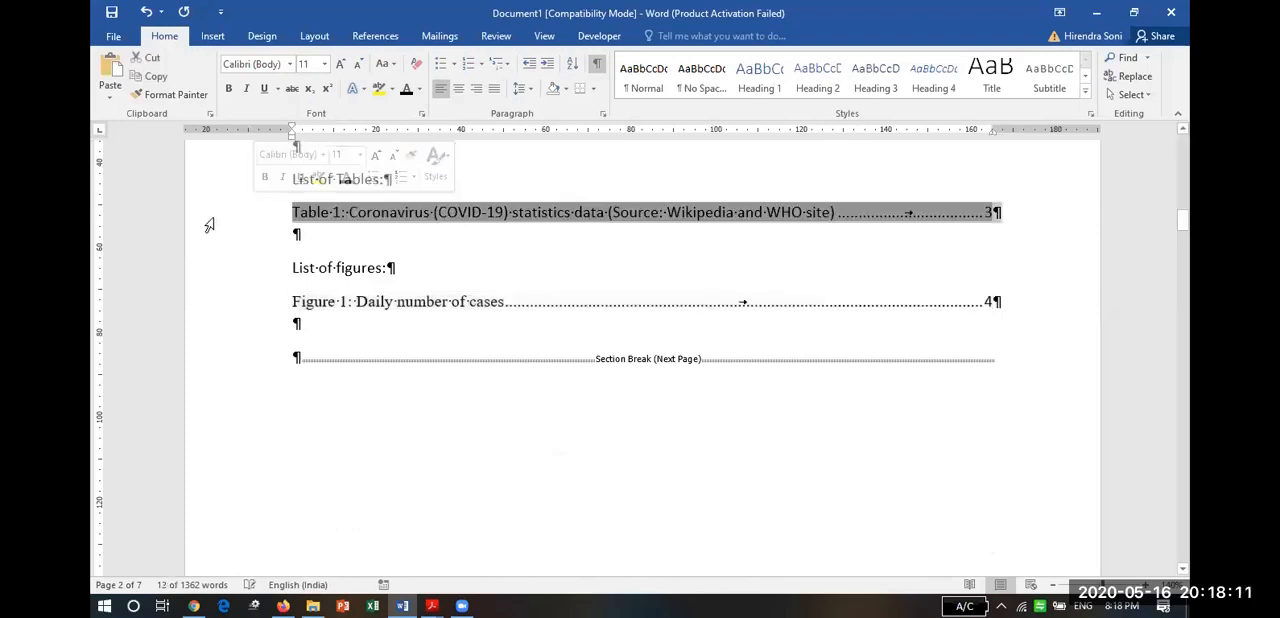
{"action": "left_click", "coordinate": [204, 184]}
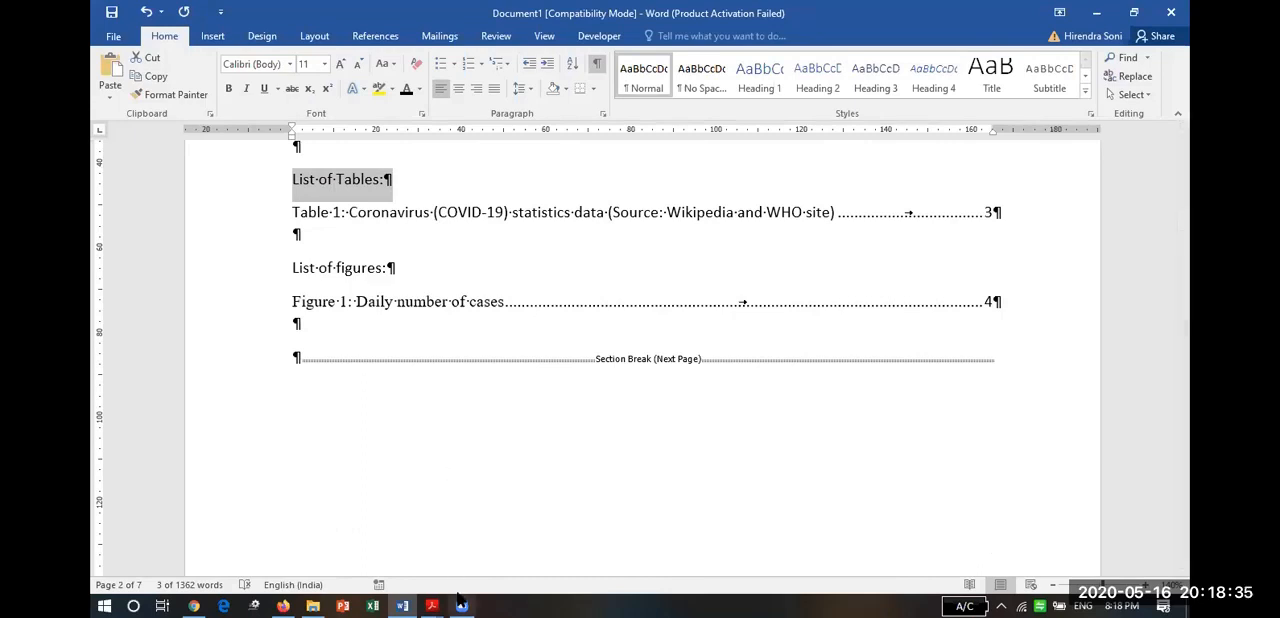
{"action": "left_click", "coordinate": [651, 36]}
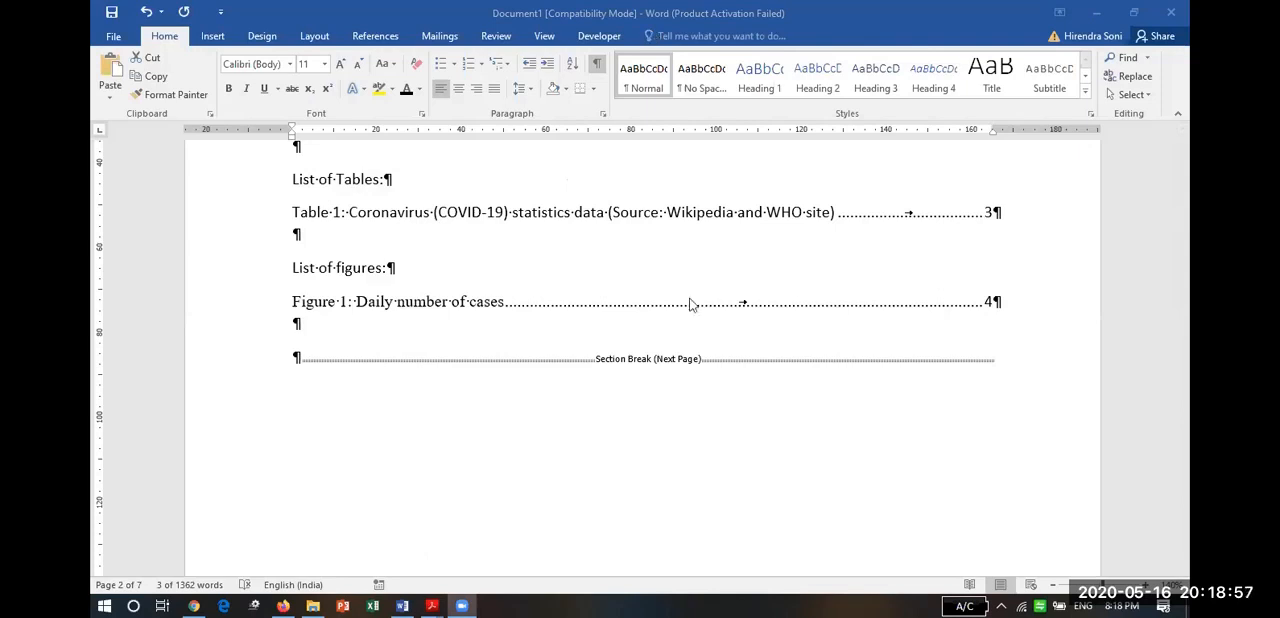
Look through the document from the List of Tables and List of figures to the references after the captioned chart.
{"action": "left_click", "coordinate": [614, 456]}
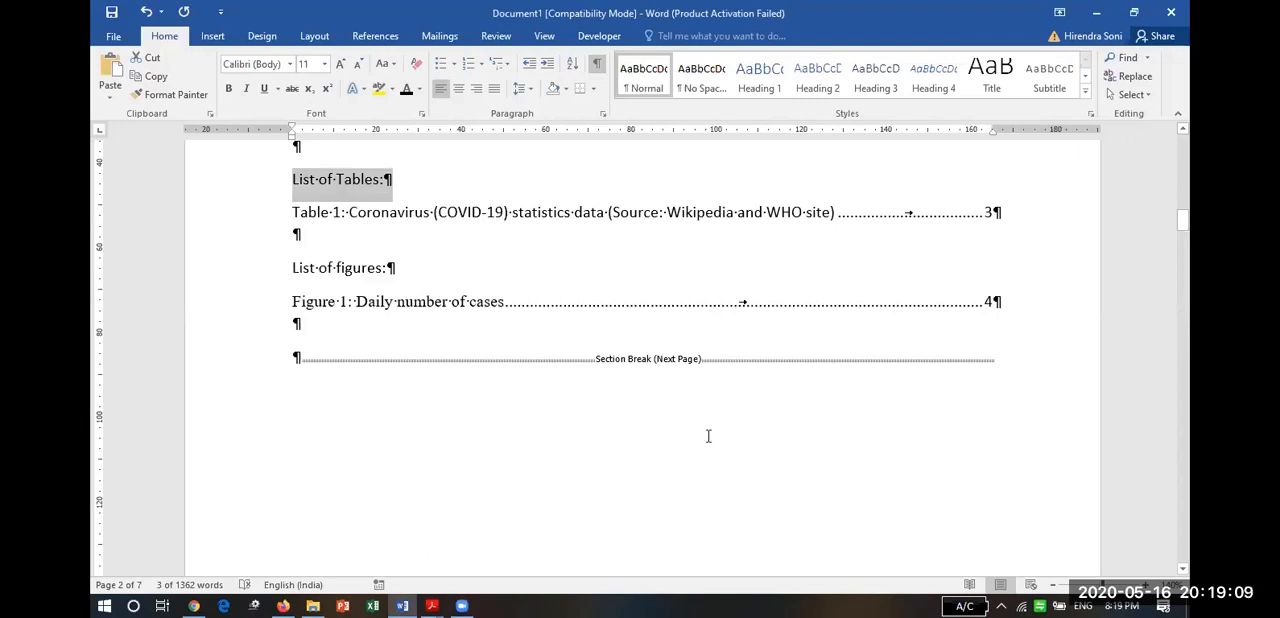
{"action": "left_click", "coordinate": [1187, 498]}
{"action": "left_click", "coordinate": [1185, 492]}
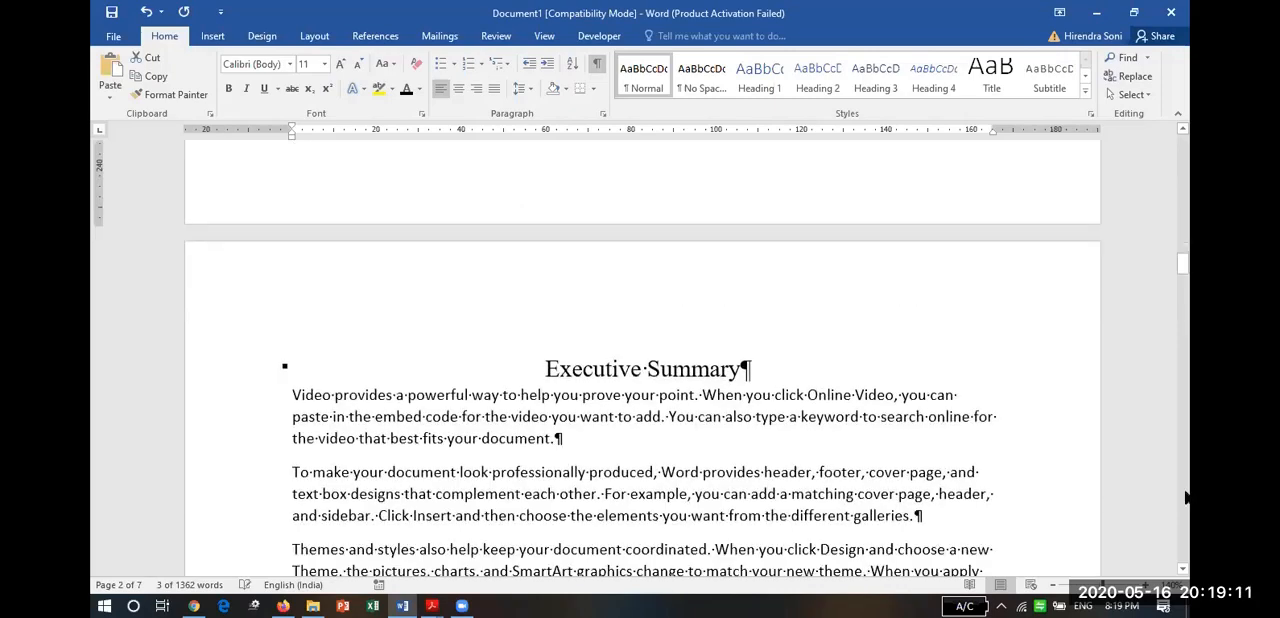
{"action": "left_click", "coordinate": [1185, 492]}
{"action": "left_click", "coordinate": [1185, 492]}
{"action": "left_click", "coordinate": [1185, 491]}
{"action": "left_click", "coordinate": [1185, 491]}
{"action": "left_click", "coordinate": [1186, 495]}
{"action": "left_click", "coordinate": [1186, 495]}
{"action": "left_click", "coordinate": [1186, 495]}
{"action": "left_click", "coordinate": [1090, 432]}
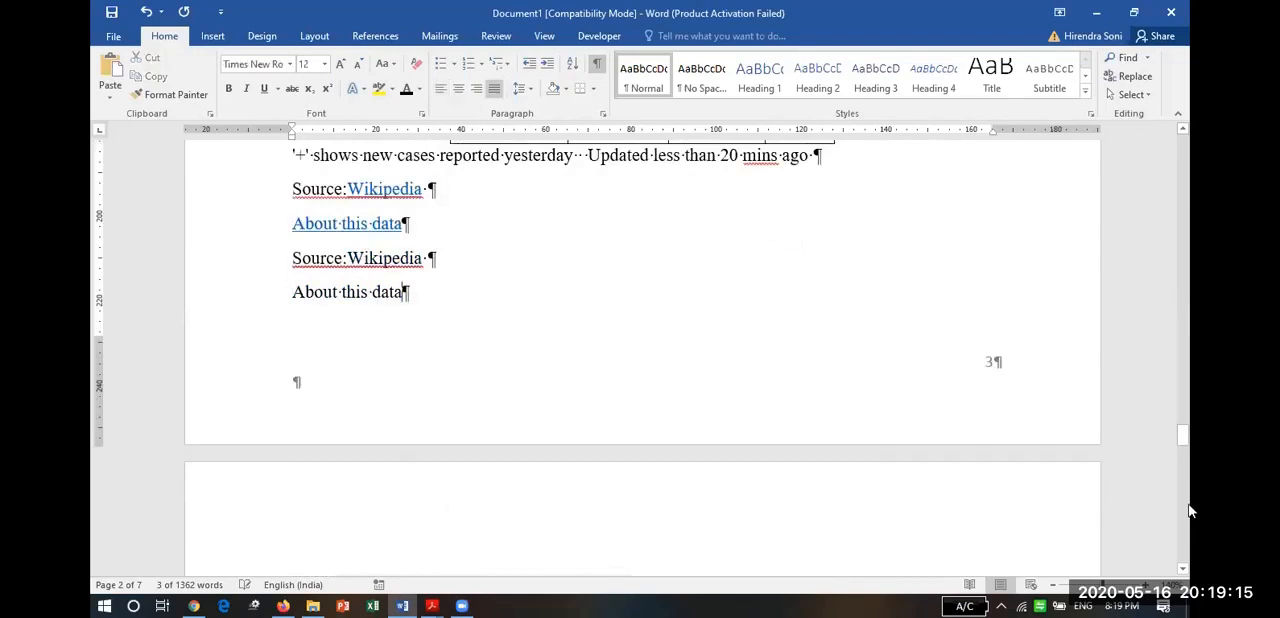
{"action": "scroll", "coordinate": [1180, 505], "scroll_direction": "down", "scroll_amount": 8}
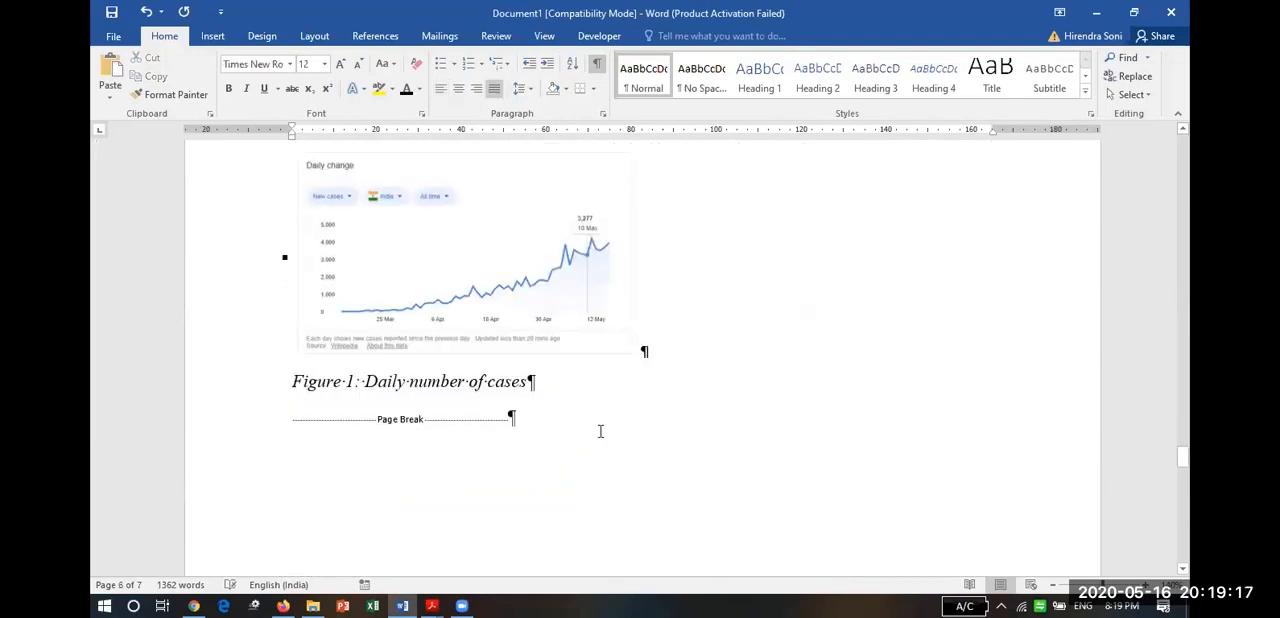
{"action": "left_click", "coordinate": [1184, 543]}
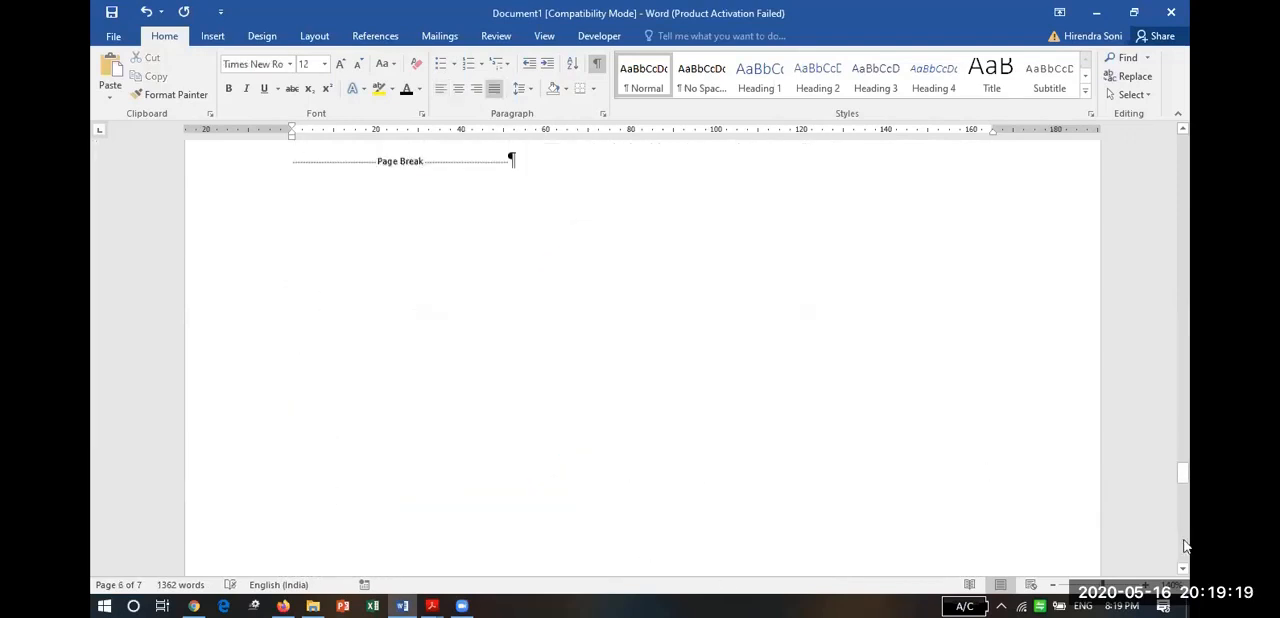
{"action": "left_click", "coordinate": [1184, 545]}
{"action": "left_click", "coordinate": [1184, 545]}
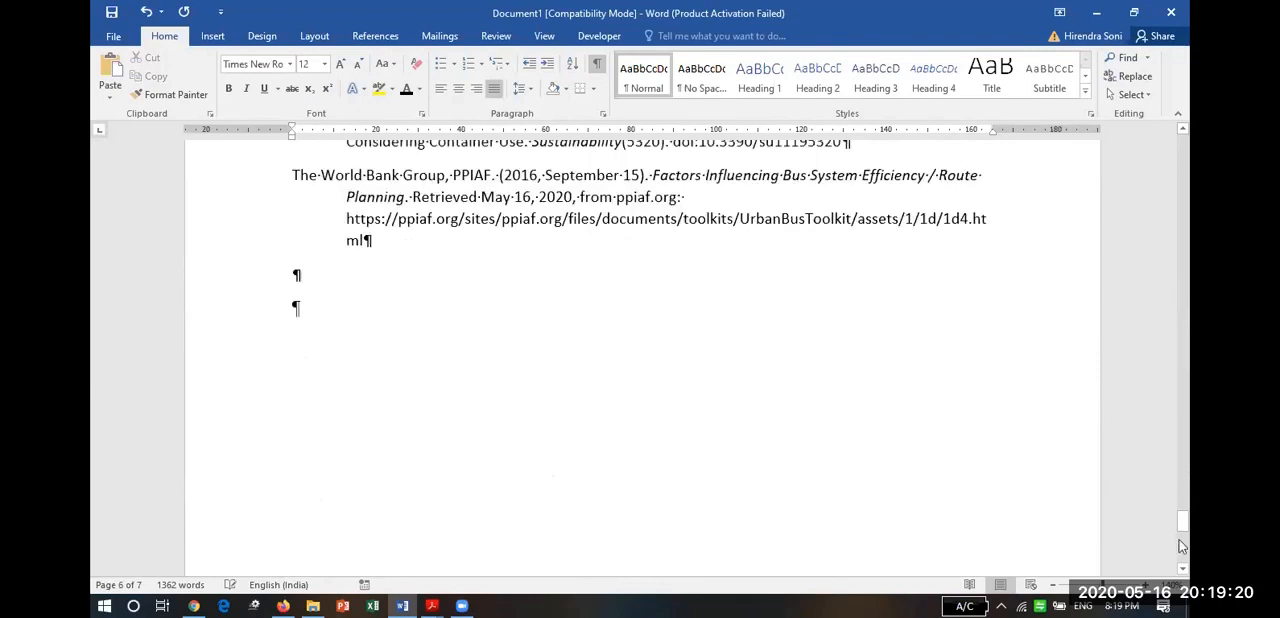
Add two blank paragraphs between the "Figure 1: Daily number of cases" caption and the page break.
{"action": "left_click", "coordinate": [1187, 348]}
{"action": "left_click", "coordinate": [1188, 348]}
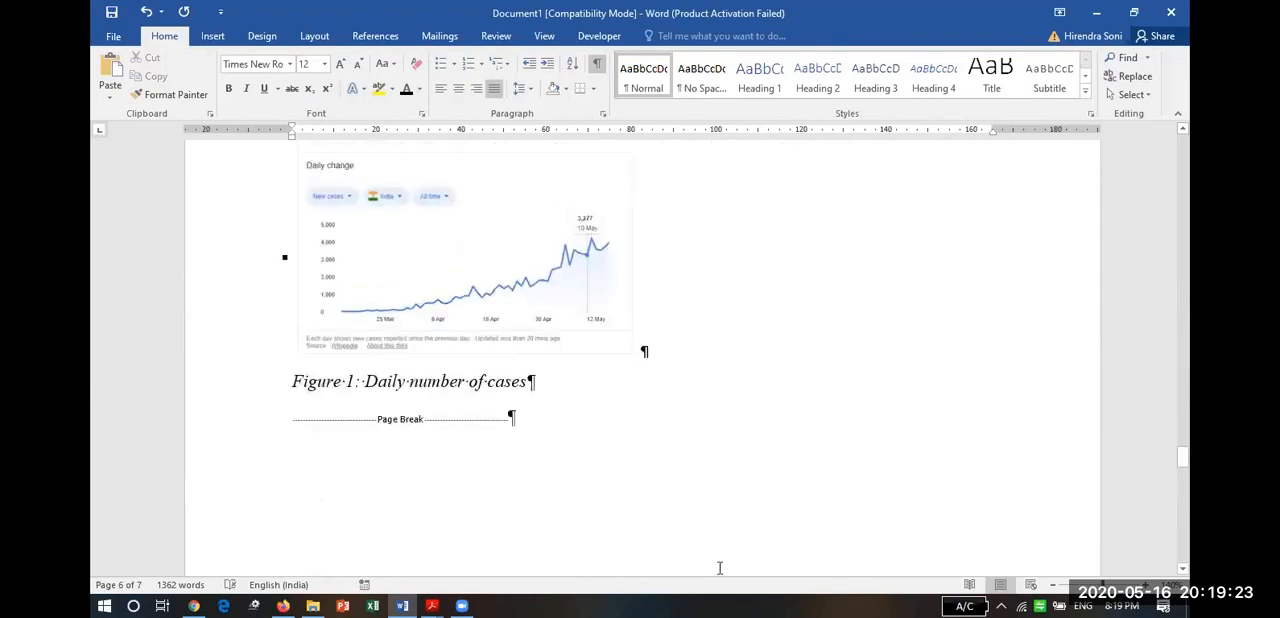
{"action": "left_click", "coordinate": [293, 418]}
{"action": "key", "text": "Return"}
{"action": "key", "text": "Return"}
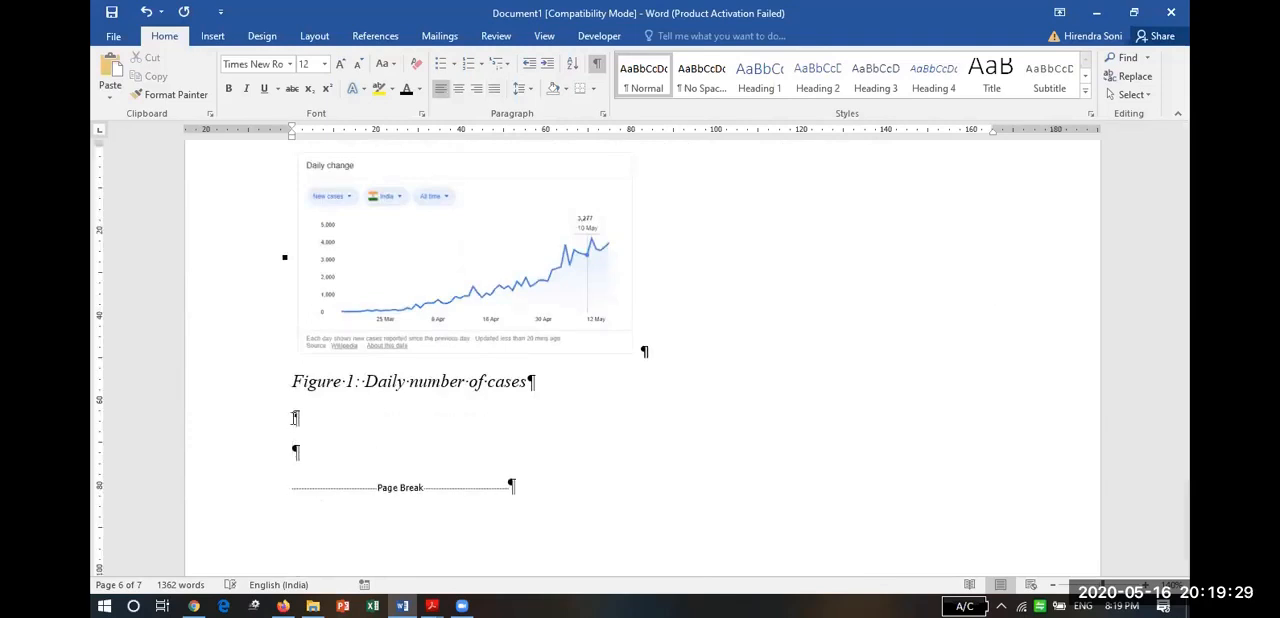
Switch to Chrome and examine the case tables on the Google Coronavirus statistics page.
{"action": "key", "text": "alt+Tab"}
{"action": "key", "text": "alt+Tab"}
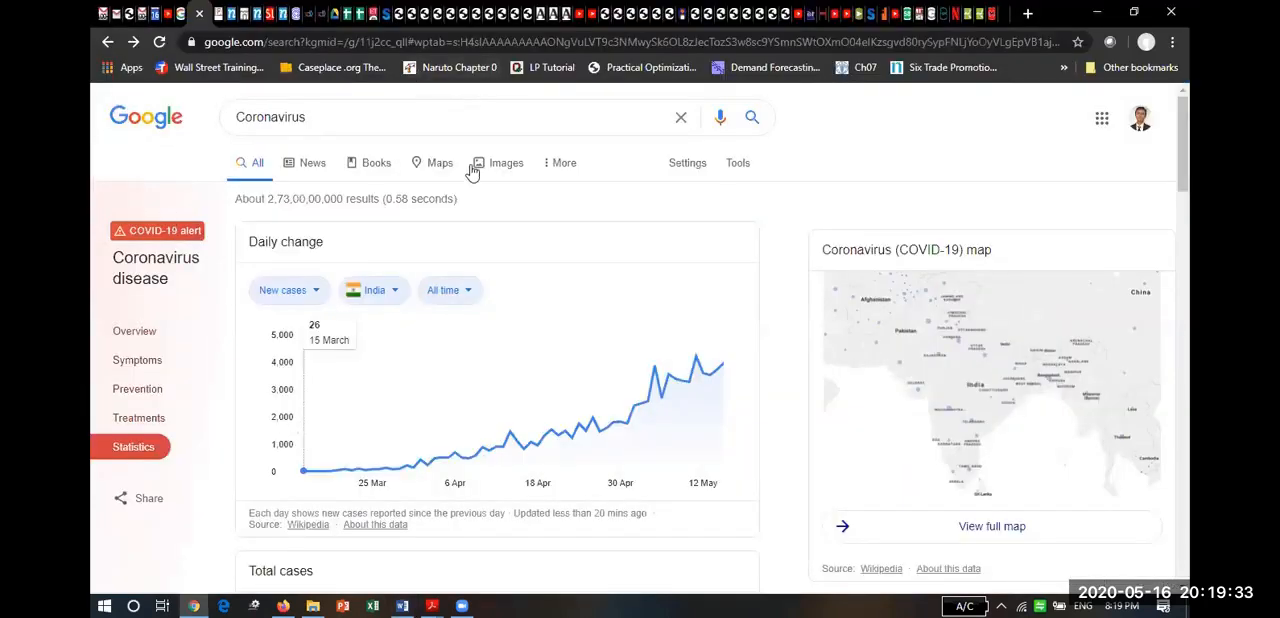
{"action": "key", "text": "alt+Tab"}
{"action": "key", "text": "alt+Tab"}
{"action": "key", "text": "alt+Tab"}
{"action": "key", "text": "alt+Tab"}
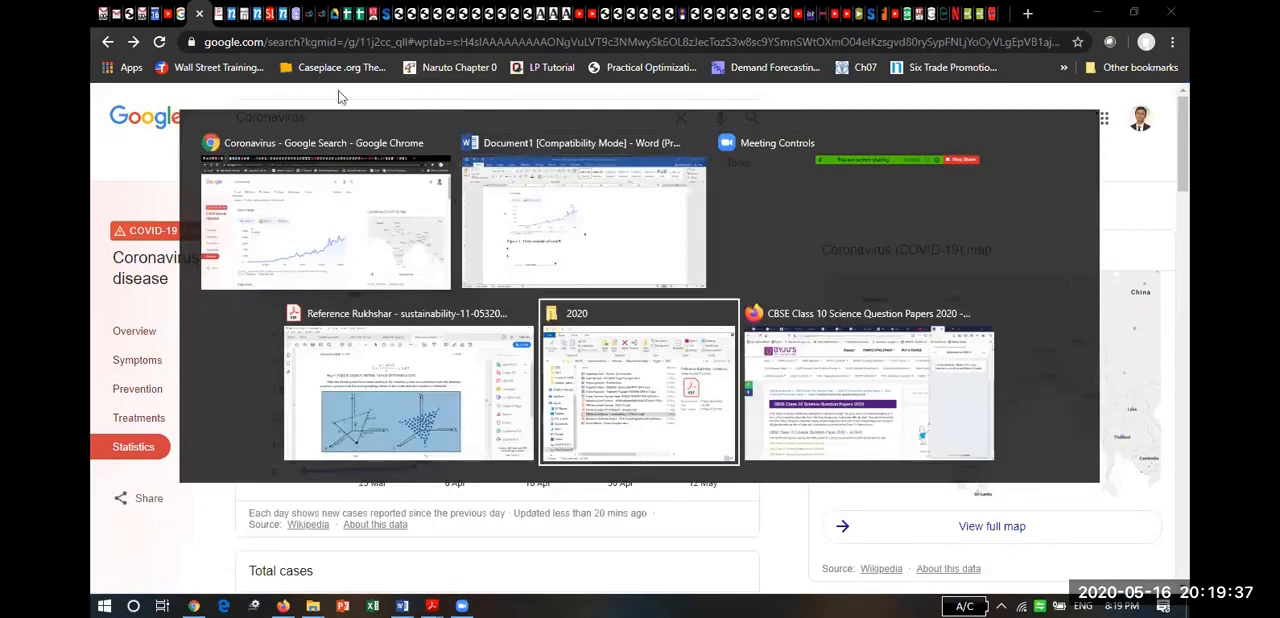
{"action": "left_click", "coordinate": [347, 215]}
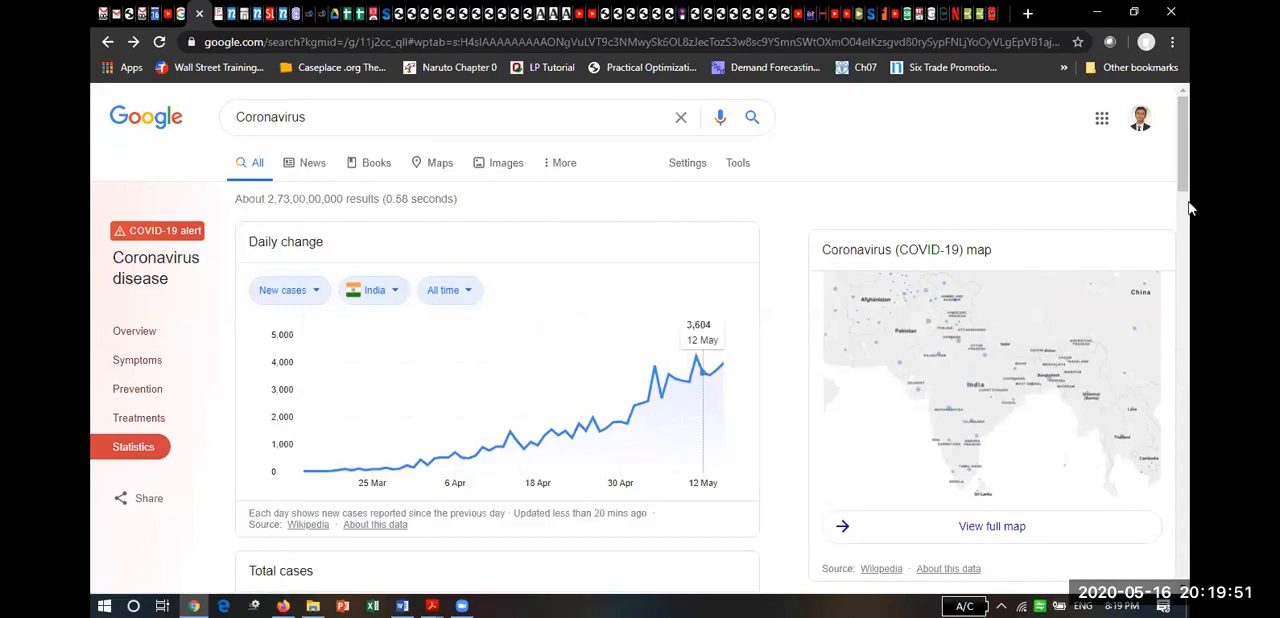
{"action": "left_click_drag", "start_coordinate": [1188, 205], "coordinate": [1190, 300]}
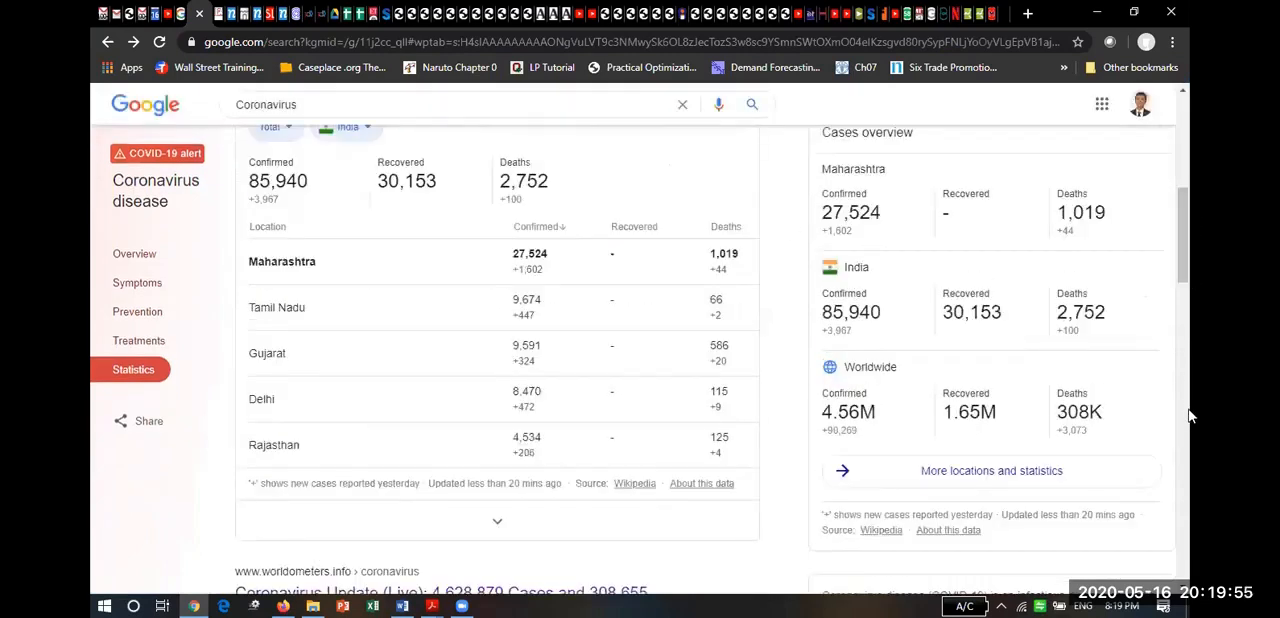
{"action": "left_click_drag", "start_coordinate": [1189, 286], "coordinate": [1185, 243]}
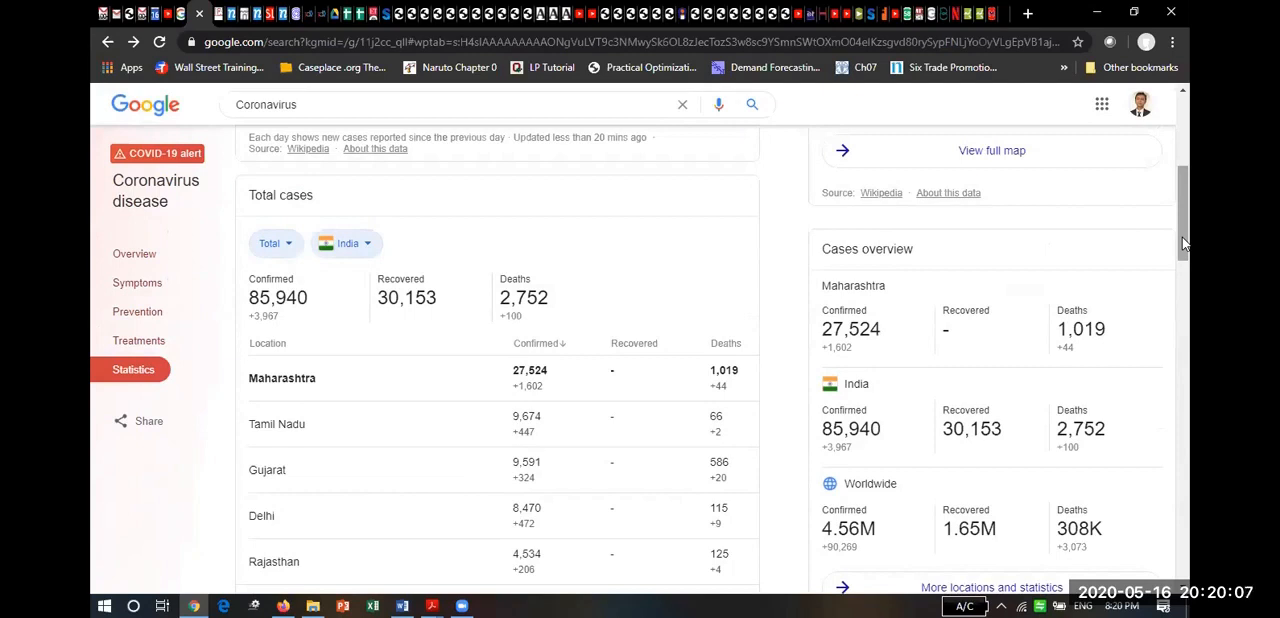
Search for "corona world o meter" in a new browser tab and open Worldometer's Coronavirus Update page.
{"action": "left_click", "coordinate": [1028, 14]}
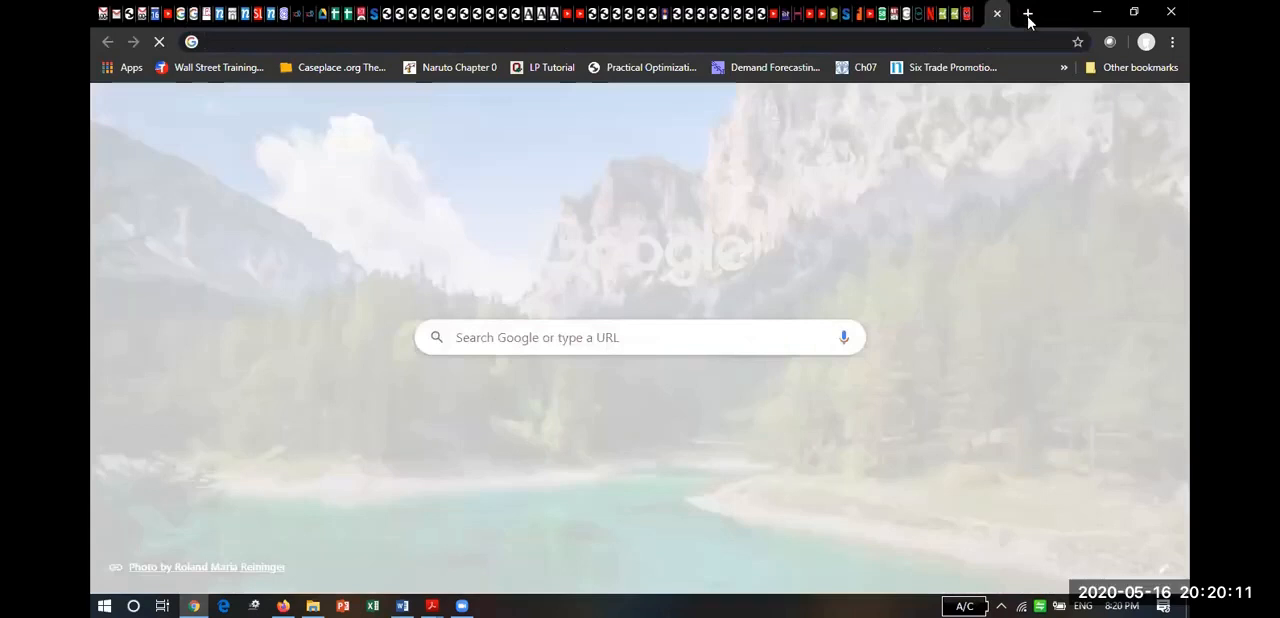
{"action": "type", "text": "world of"}
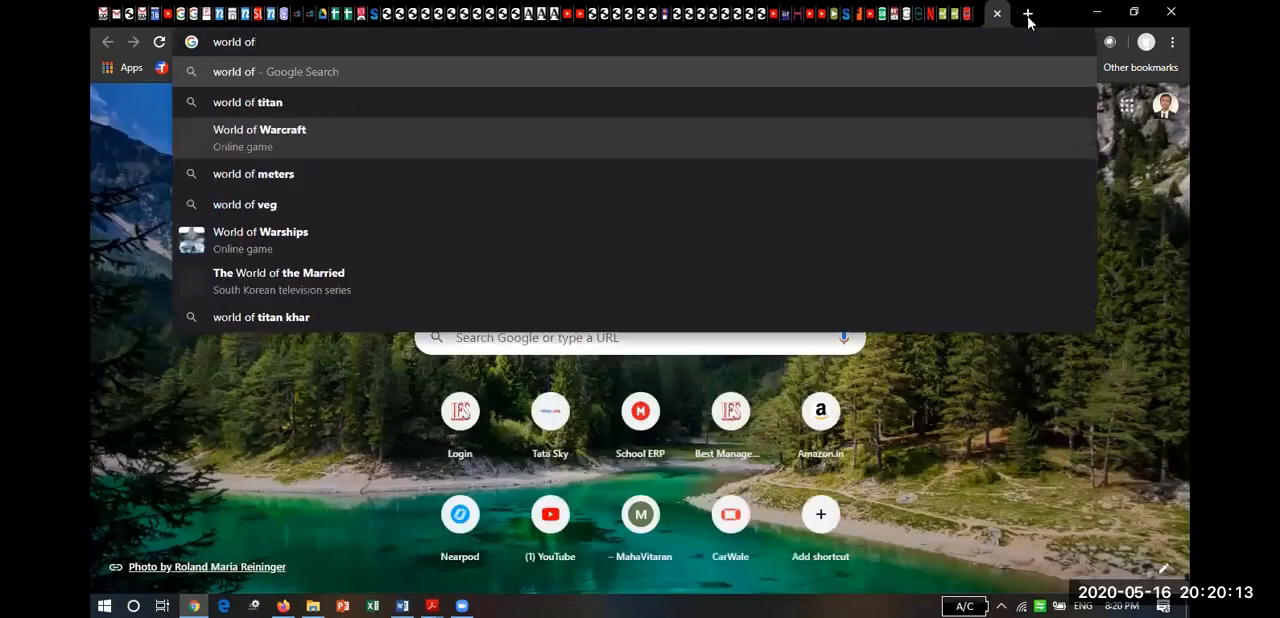
{"action": "key", "text": "BackSpace"}
{"action": "key", "text": "BackSpace"}
{"action": "key", "text": "BackSpace"}
{"action": "key", "text": "BackSpace"}
{"action": "key", "text": "BackSpace"}
{"action": "key", "text": "BackSpace"}
{"action": "key", "text": "BackSpace"}
{"action": "key", "text": "BackSpace"}
{"action": "type", "text": "cor"}
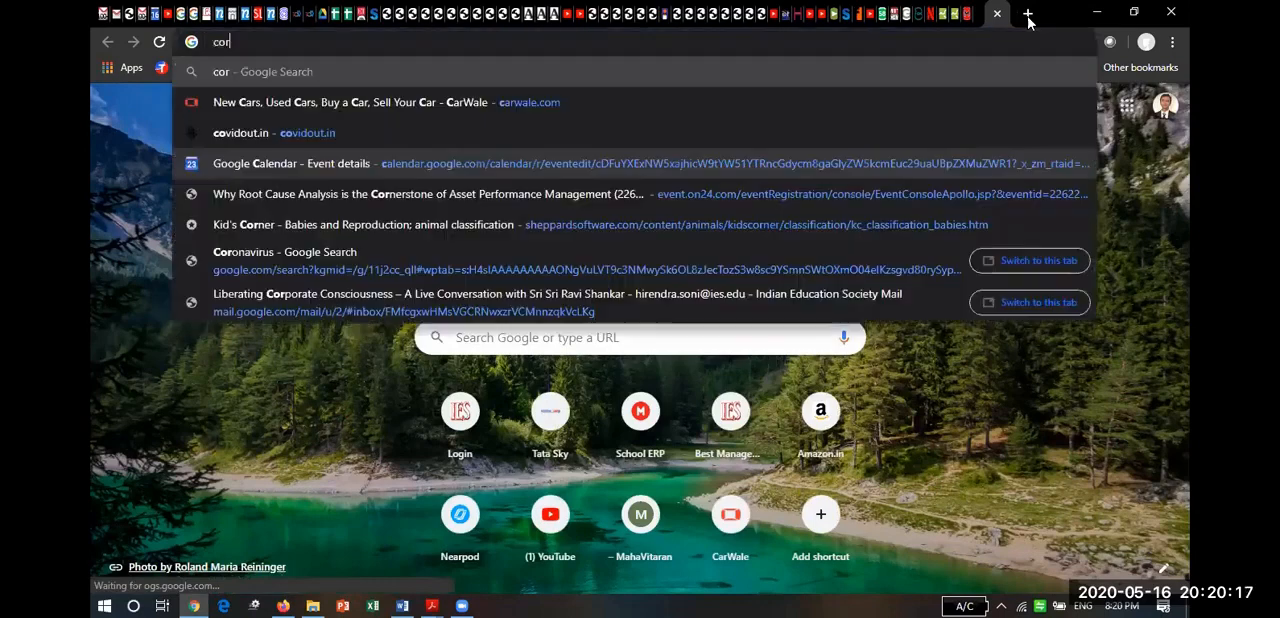
{"action": "type", "text": "ona worl"}
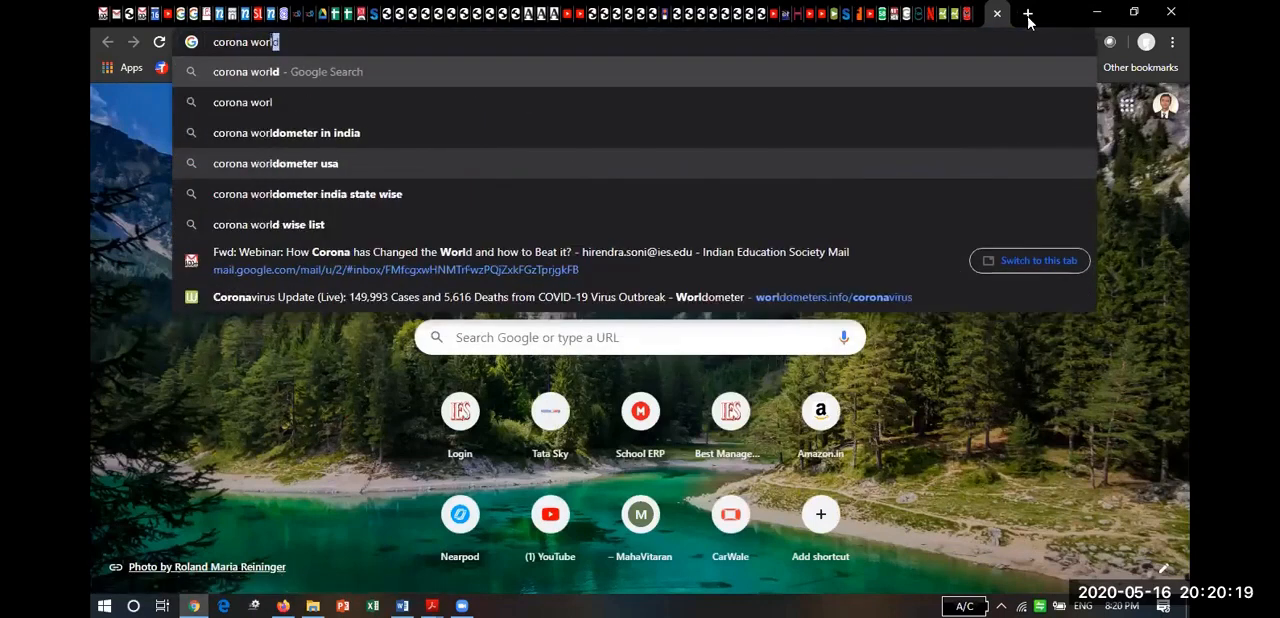
{"action": "type", "text": "d o meter"}
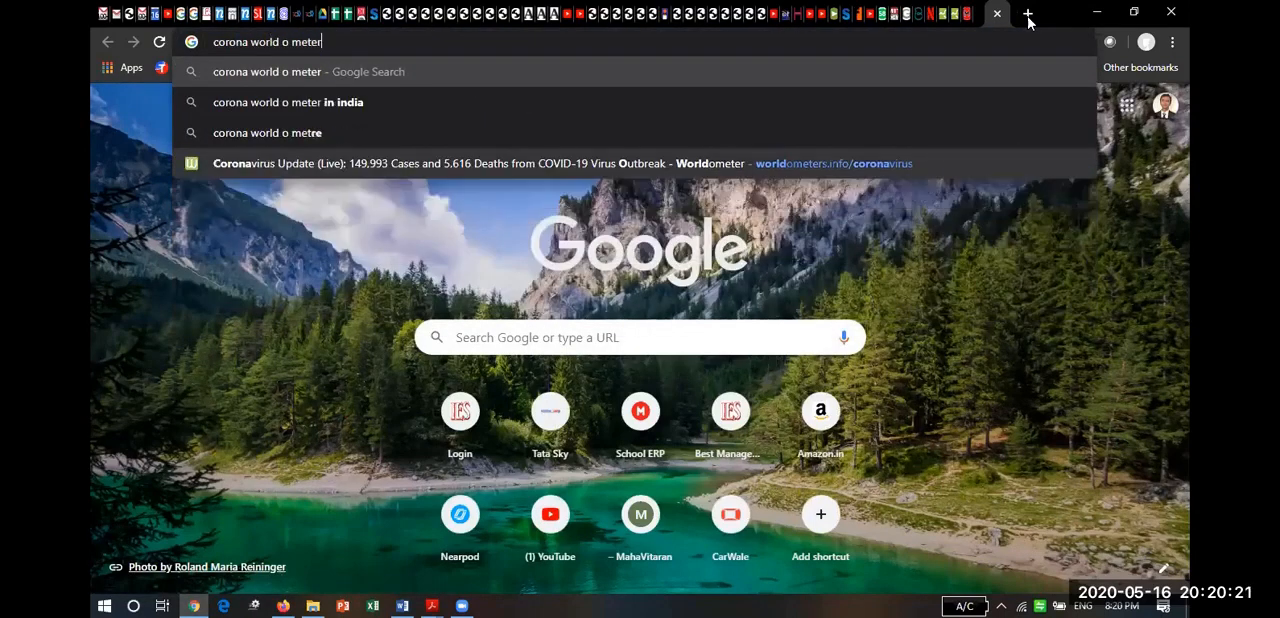
{"action": "key", "text": "Return"}
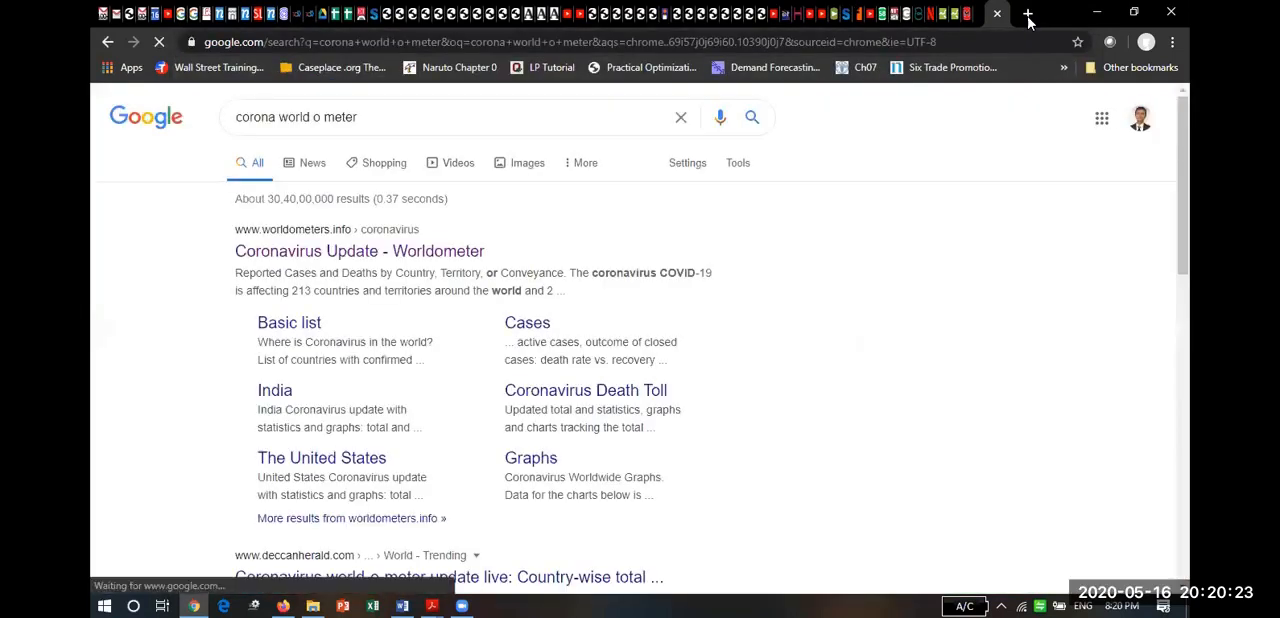
{"action": "left_click", "coordinate": [436, 258]}
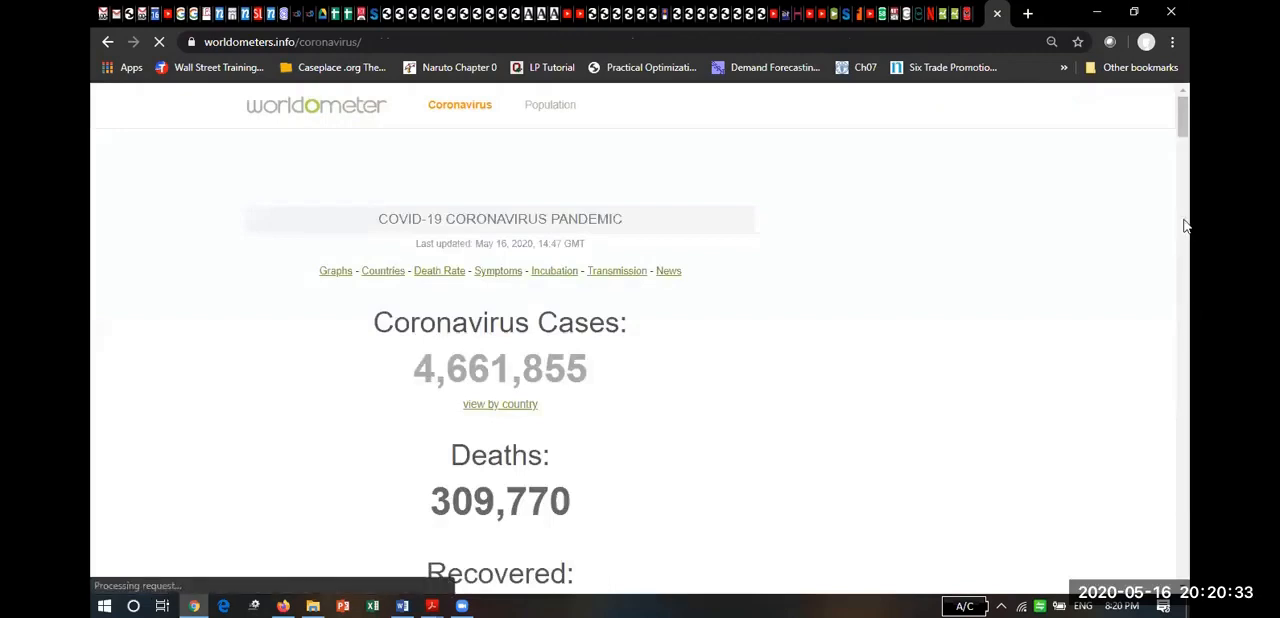
Copy the whole table of reported cases and deaths by country, from its header row through the Total row.
{"action": "left_click_drag", "start_coordinate": [1184, 119], "coordinate": [1184, 230]}
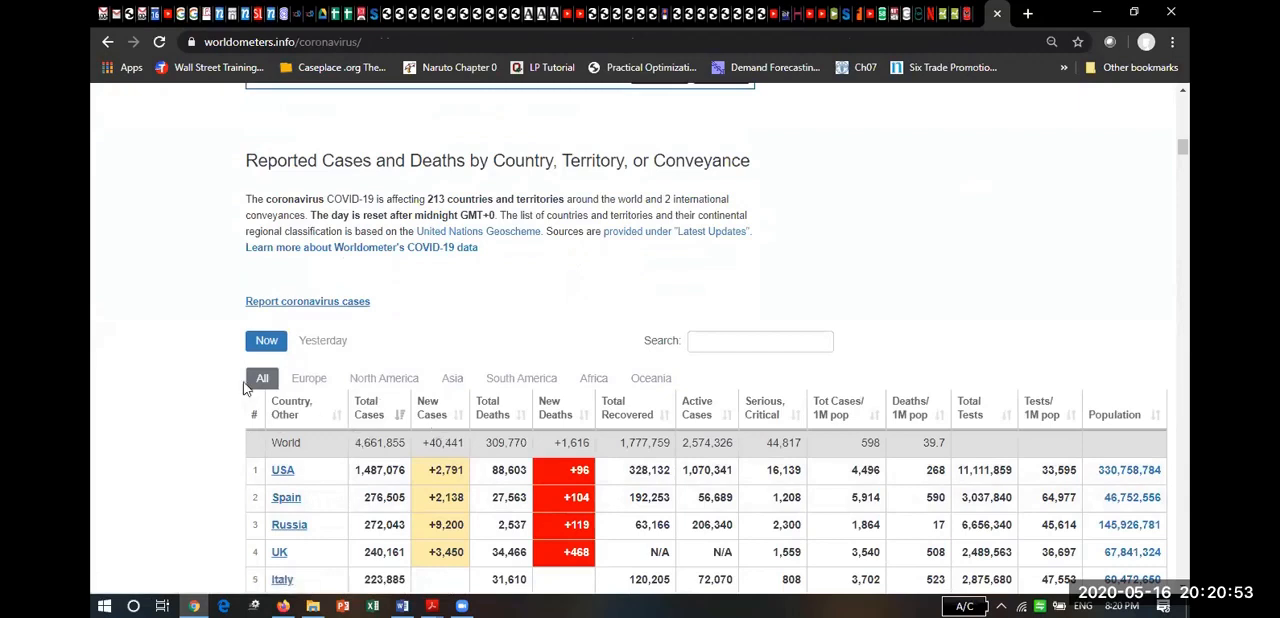
{"action": "left_click_drag", "start_coordinate": [254, 413], "coordinate": [1150, 404]}
{"action": "left_click_drag", "start_coordinate": [1157, 508], "coordinate": [1159, 512]}
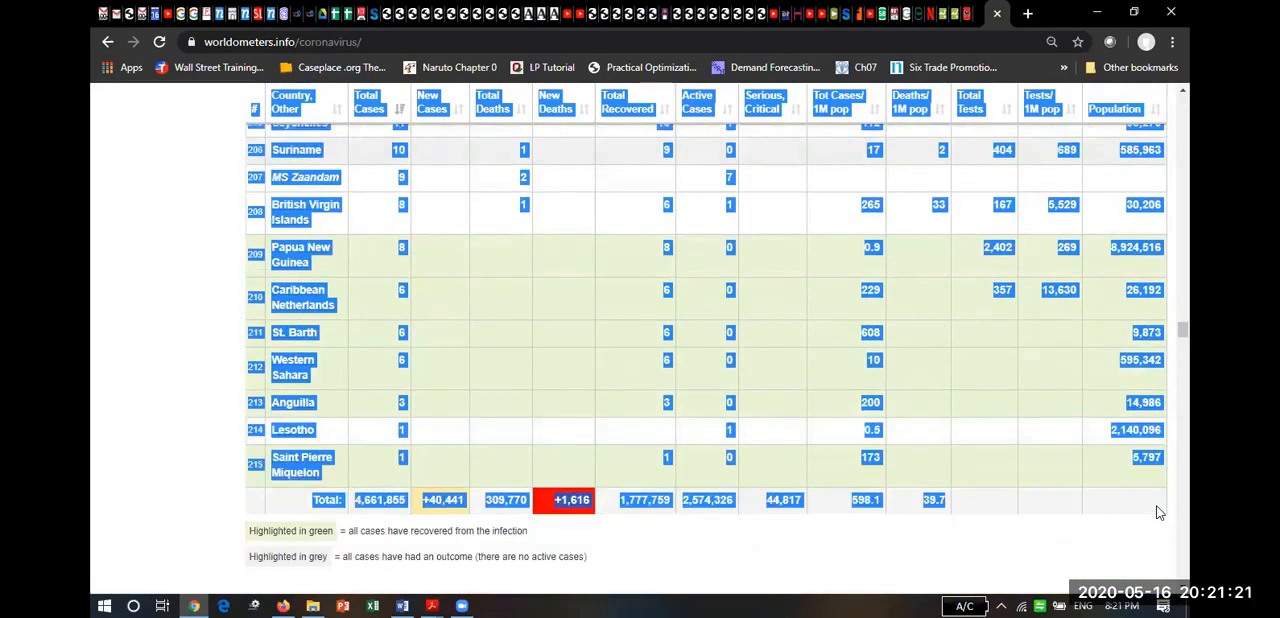
Switch to Word, insert another page break below the Figure 1 caption, and paste the copied country table on the new page.
{"action": "key", "text": "alt+Tab"}
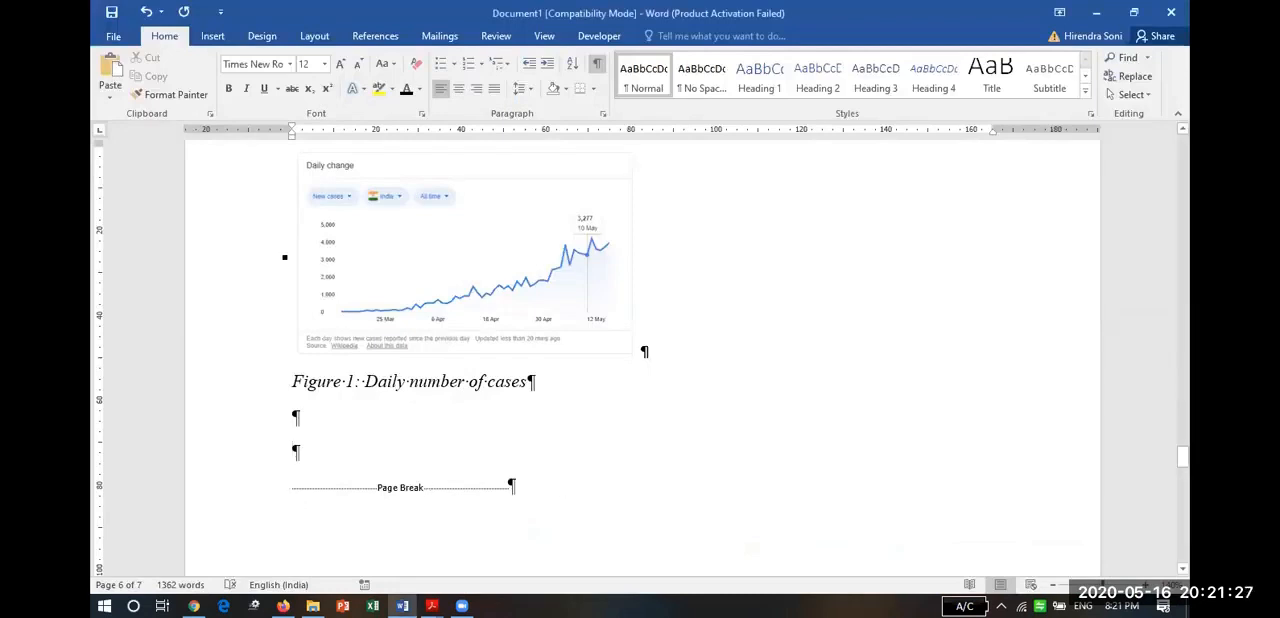
{"action": "scroll", "coordinate": [642, 360], "scroll_direction": "down", "scroll_amount": 10}
{"action": "scroll", "coordinate": [553, 490], "scroll_direction": "down", "scroll_amount": 3}
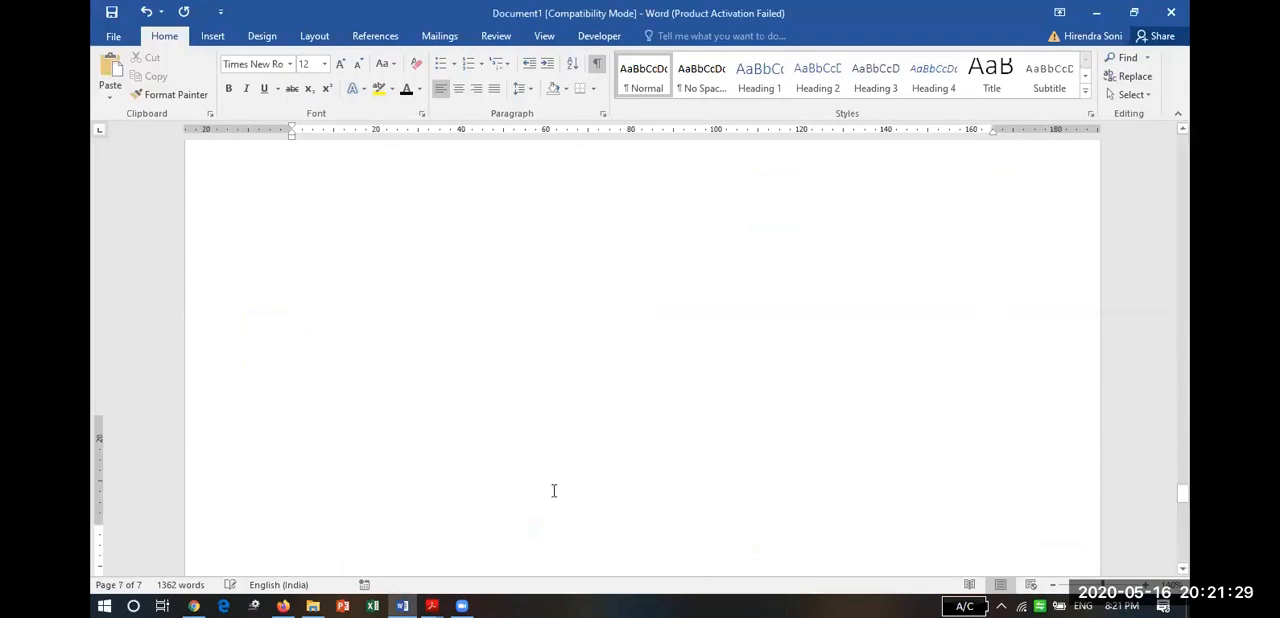
{"action": "key", "text": "ctrl+Return"}
{"action": "scroll", "coordinate": [553, 490], "scroll_direction": "up", "scroll_amount": 10}
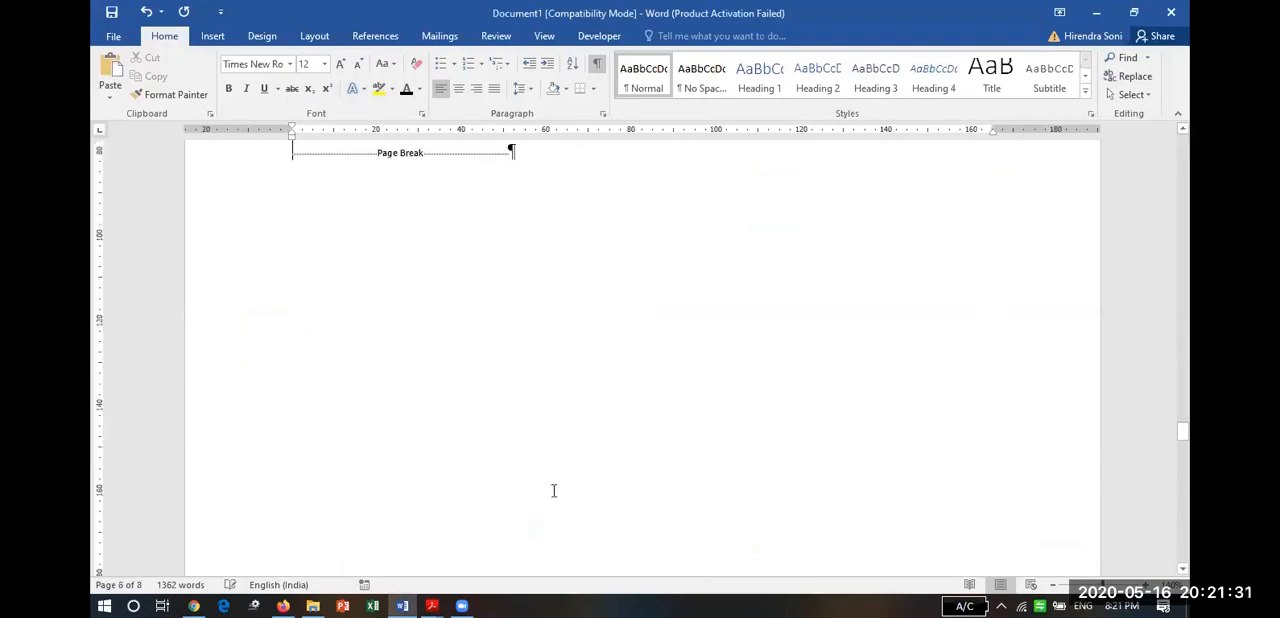
{"action": "scroll", "coordinate": [553, 490], "scroll_direction": "down", "scroll_amount": 10}
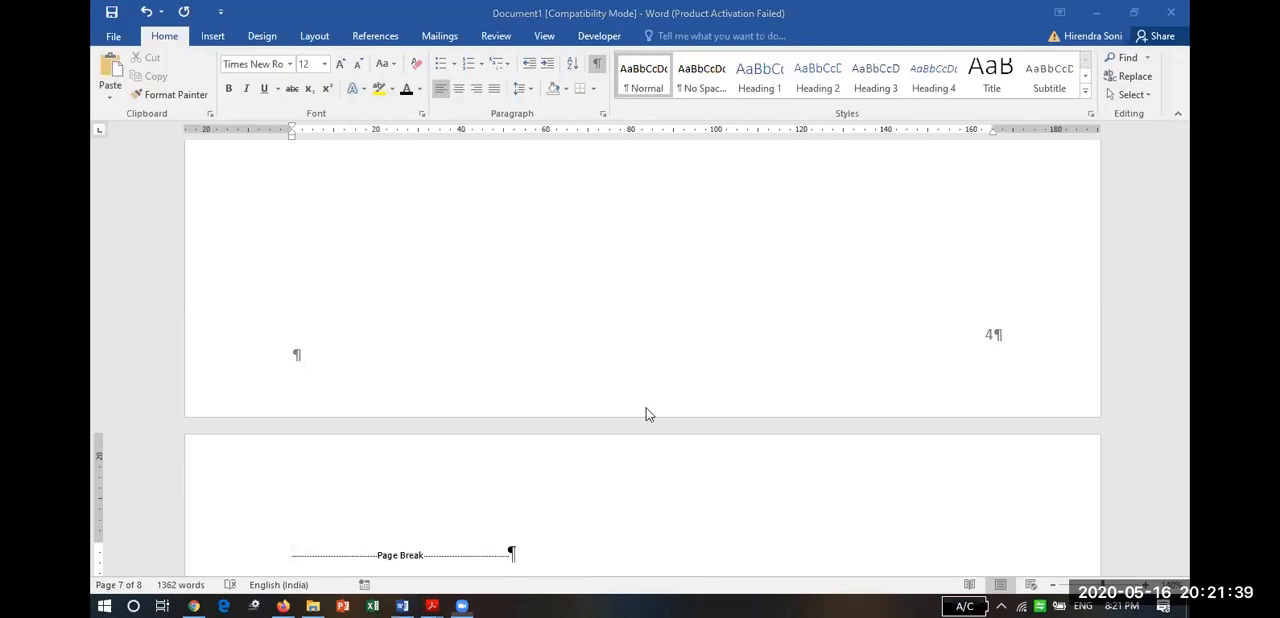
{"action": "left_click", "coordinate": [291, 555]}
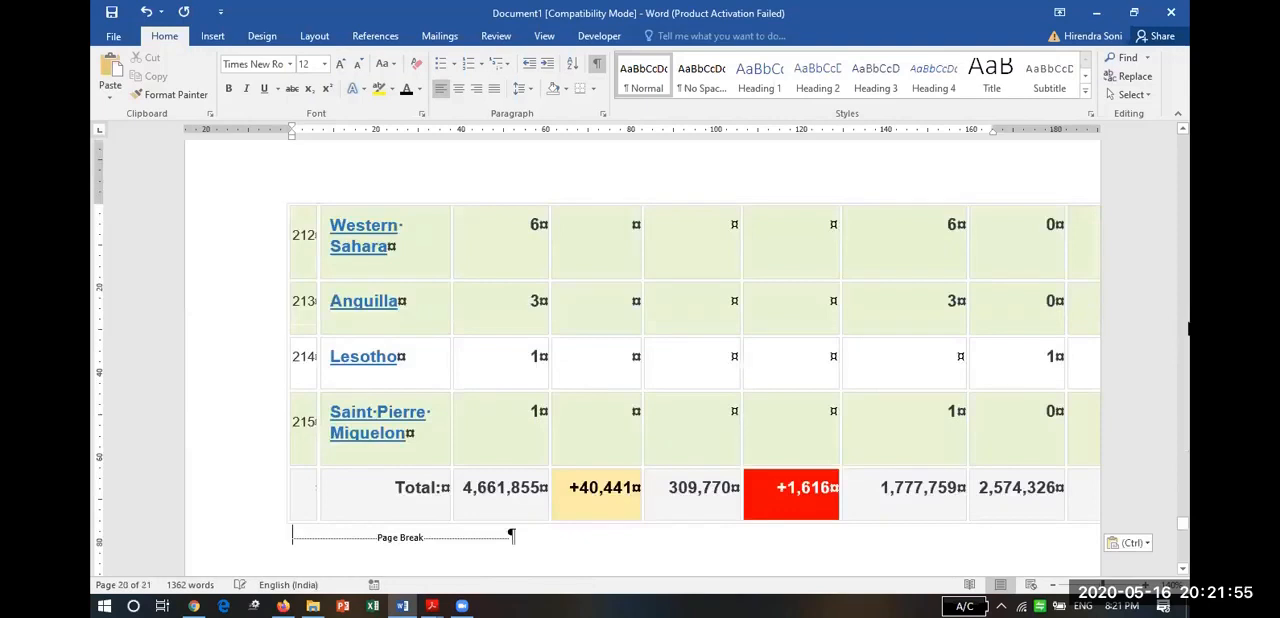
Look through the pasted country table from its Total row back to its header row.
{"action": "scroll", "coordinate": [1187, 226], "scroll_direction": "up", "scroll_amount": 15}
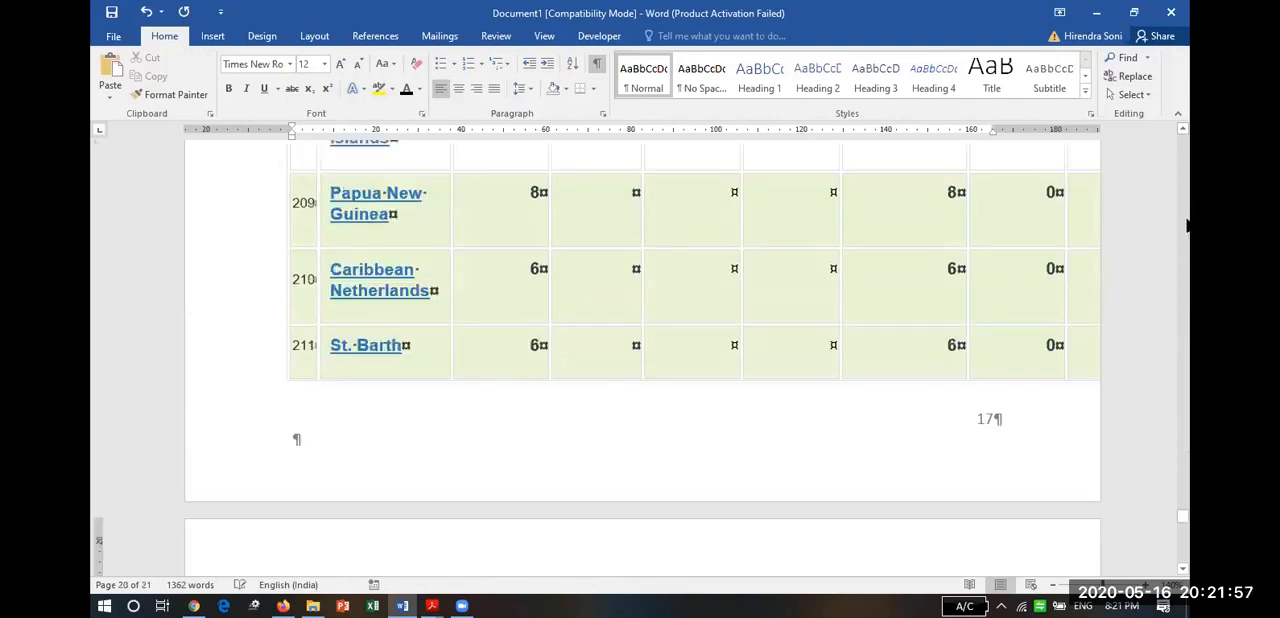
{"action": "scroll", "coordinate": [1187, 226], "scroll_direction": "up", "scroll_amount": 20}
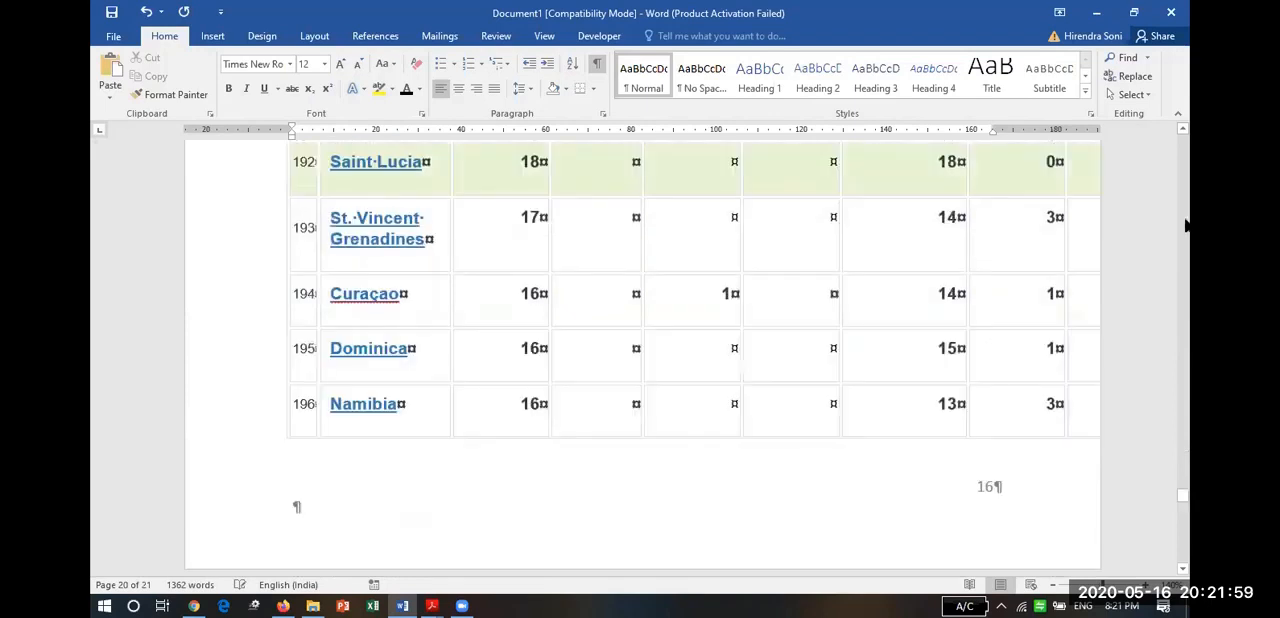
{"action": "scroll", "coordinate": [1187, 226], "scroll_direction": "up", "scroll_amount": 20}
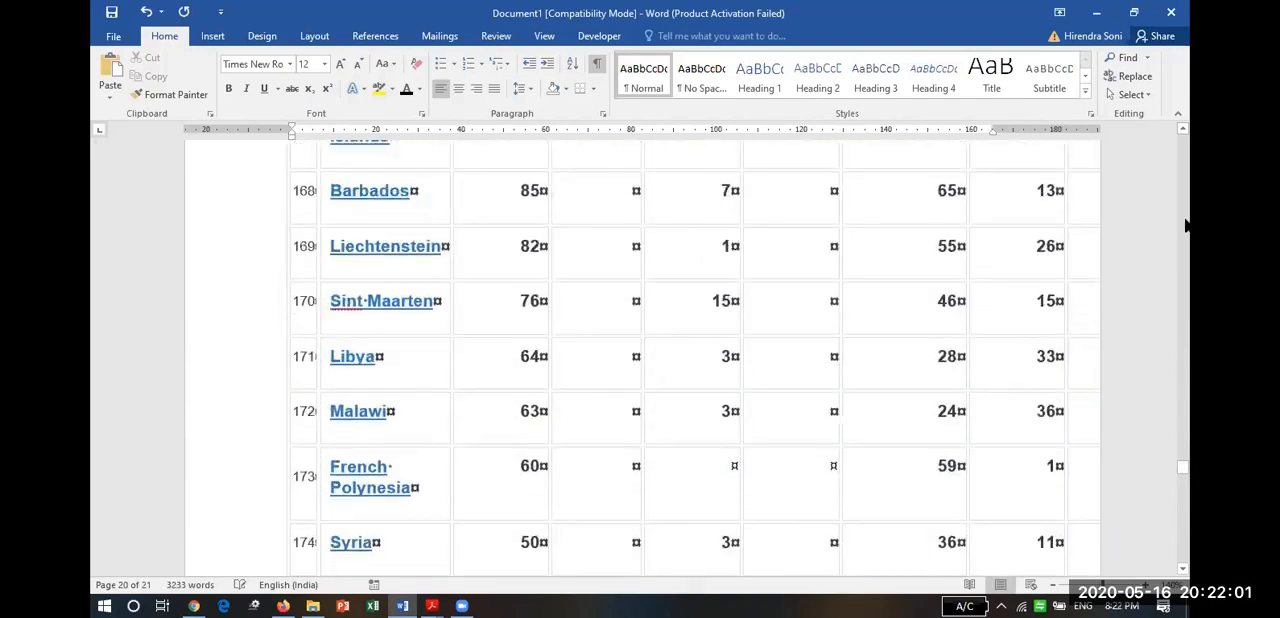
{"action": "scroll", "coordinate": [1185, 226], "scroll_direction": "up", "scroll_amount": 20}
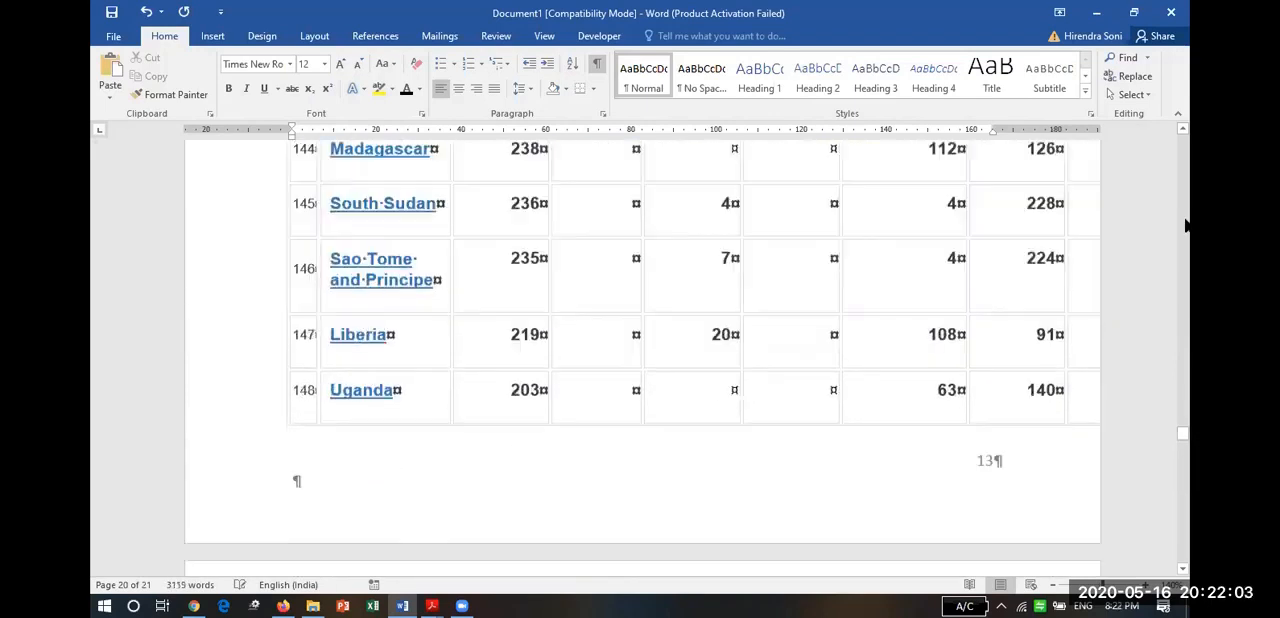
{"action": "scroll", "coordinate": [1185, 226], "scroll_direction": "up", "scroll_amount": 20}
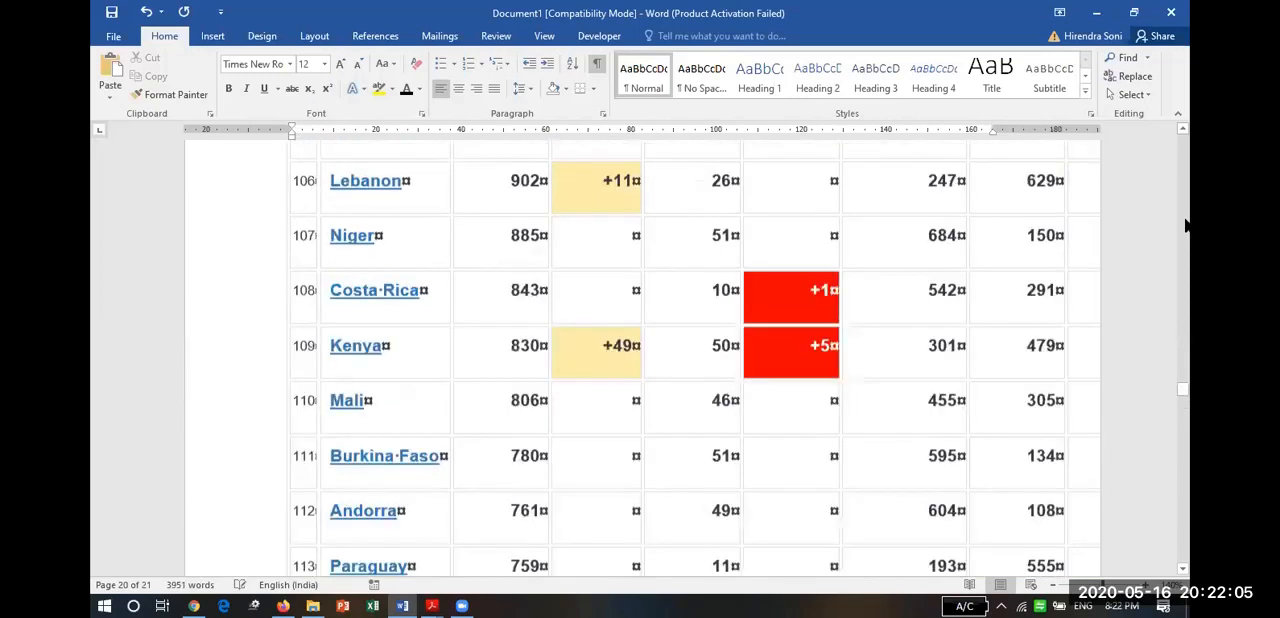
{"action": "scroll", "coordinate": [1185, 226], "scroll_direction": "up", "scroll_amount": 20}
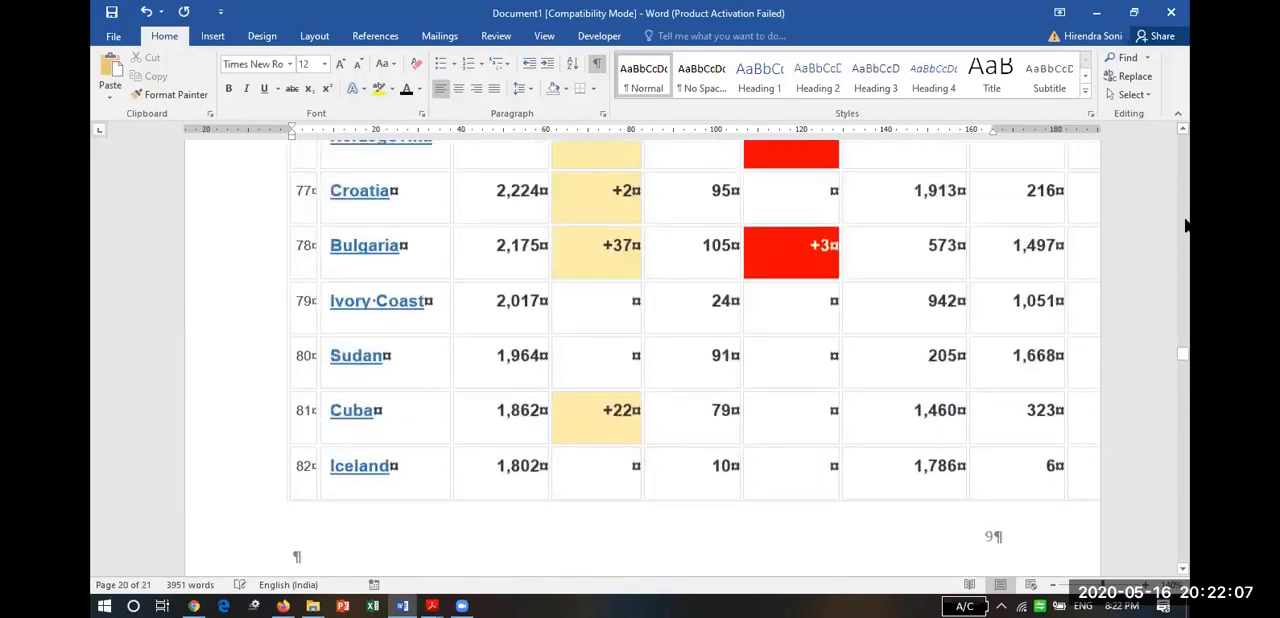
{"action": "scroll", "coordinate": [1185, 226], "scroll_direction": "up", "scroll_amount": 20}
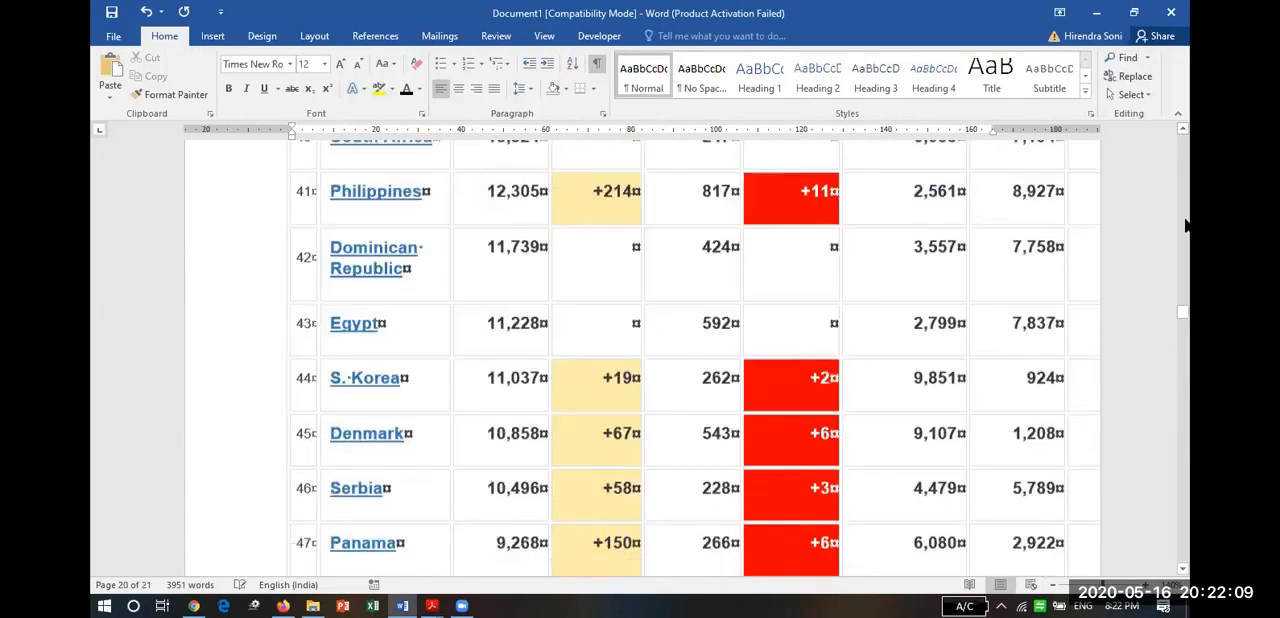
{"action": "scroll", "coordinate": [1185, 226], "scroll_direction": "up", "scroll_amount": 15}
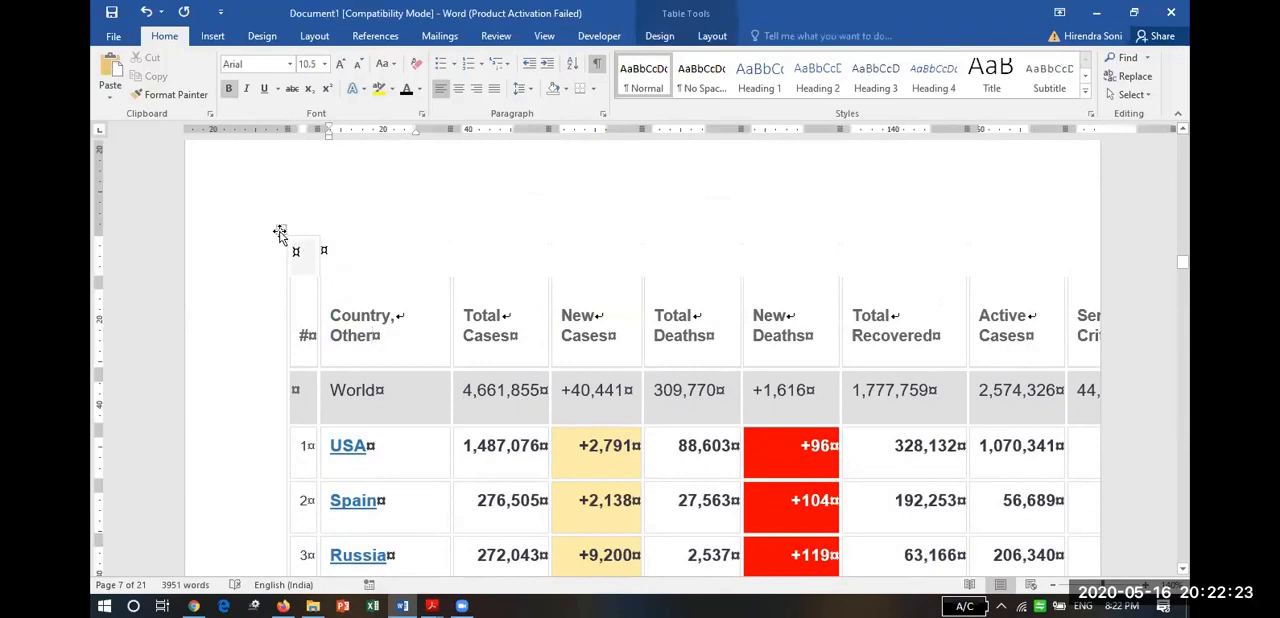
Select the whole pasted country table and AutoFit it to its contents.
{"action": "left_click", "coordinate": [280, 231]}
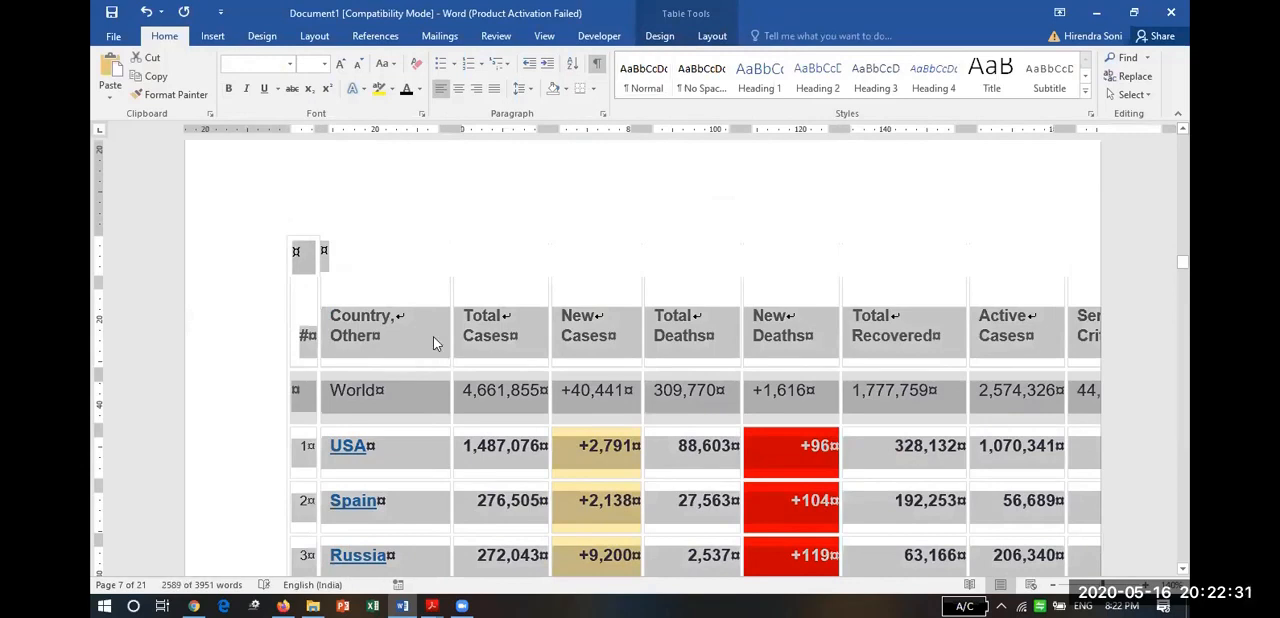
{"action": "right_click", "coordinate": [433, 336]}
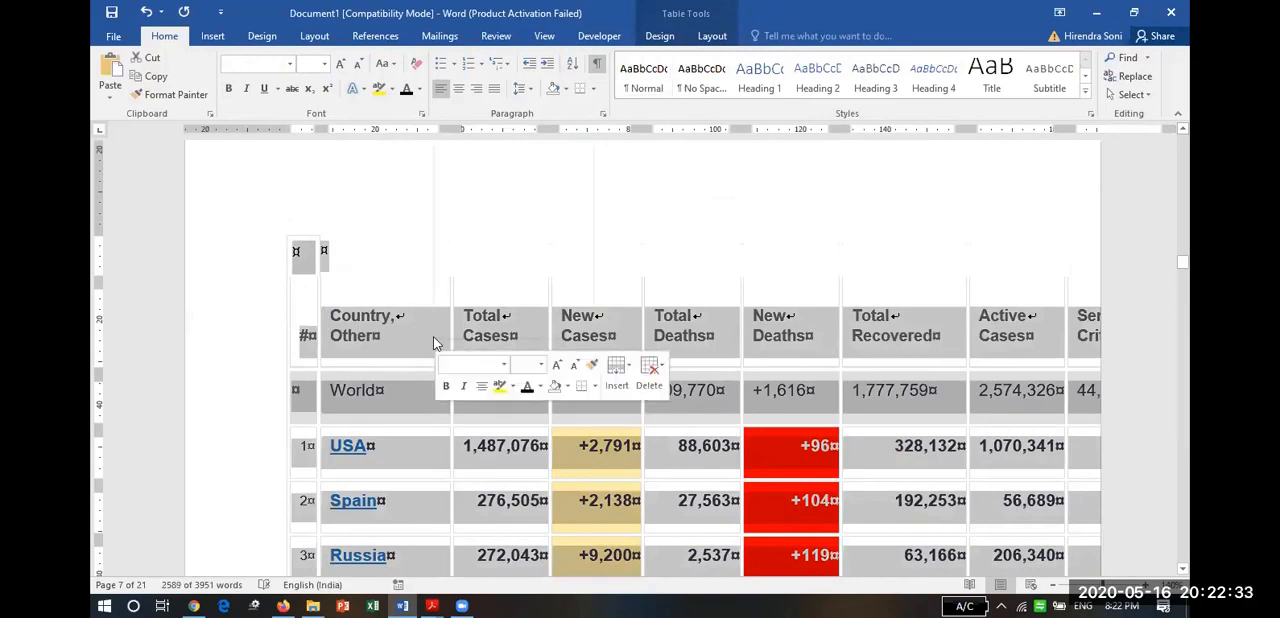
{"action": "mouse_move", "coordinate": [531, 248]}
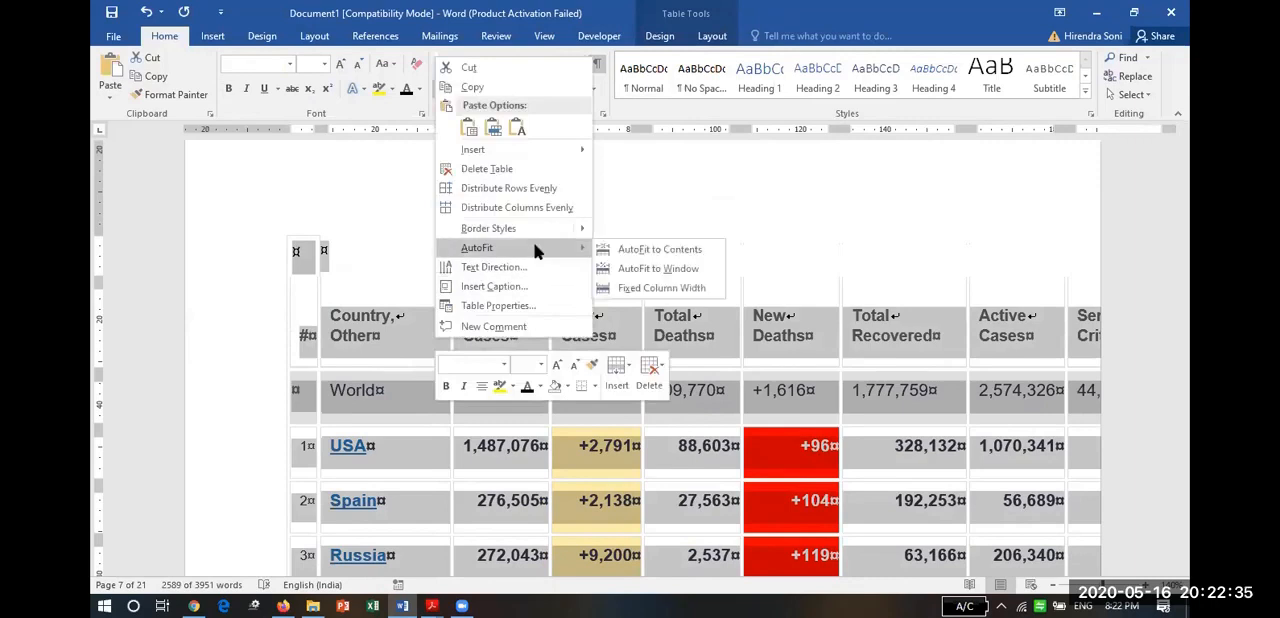
{"action": "left_click", "coordinate": [665, 248]}
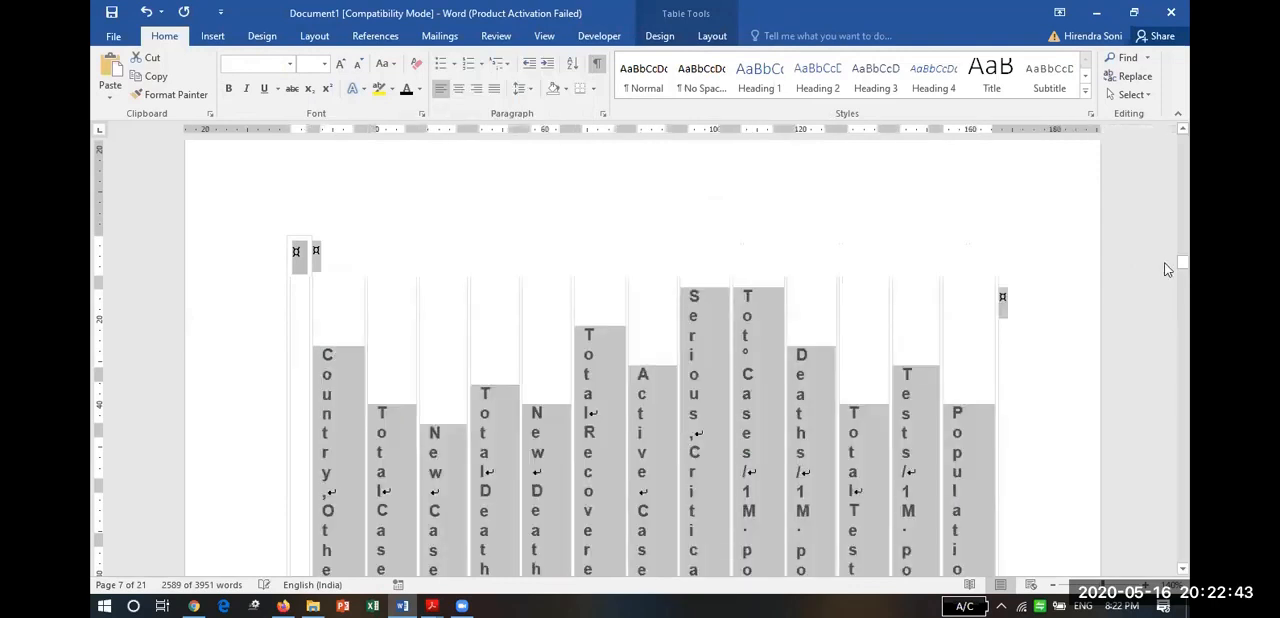
{"action": "mouse_move", "coordinate": [1179, 261]}
{"action": "left_mouse_down"}
{"action": "mouse_move", "coordinate": [1181, 280]}
{"action": "mouse_move", "coordinate": [1180, 267]}
{"action": "left_mouse_up"}
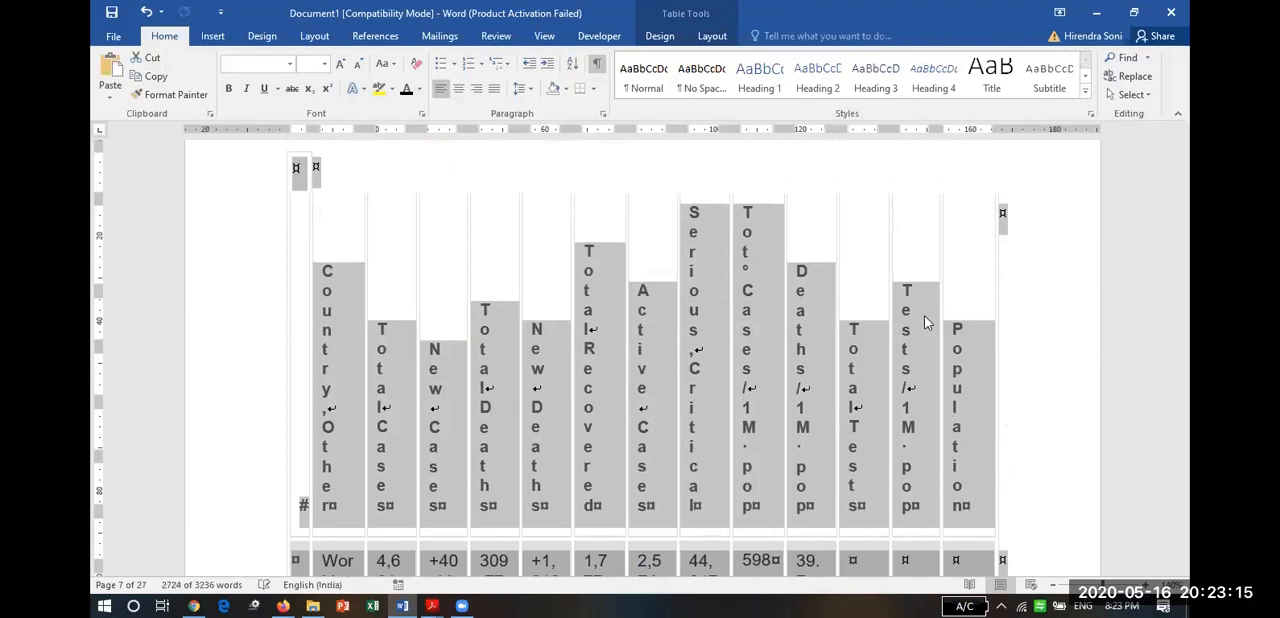
Set all text in the country table to Times New Roman, size 11.
{"action": "left_click", "coordinate": [291, 64]}
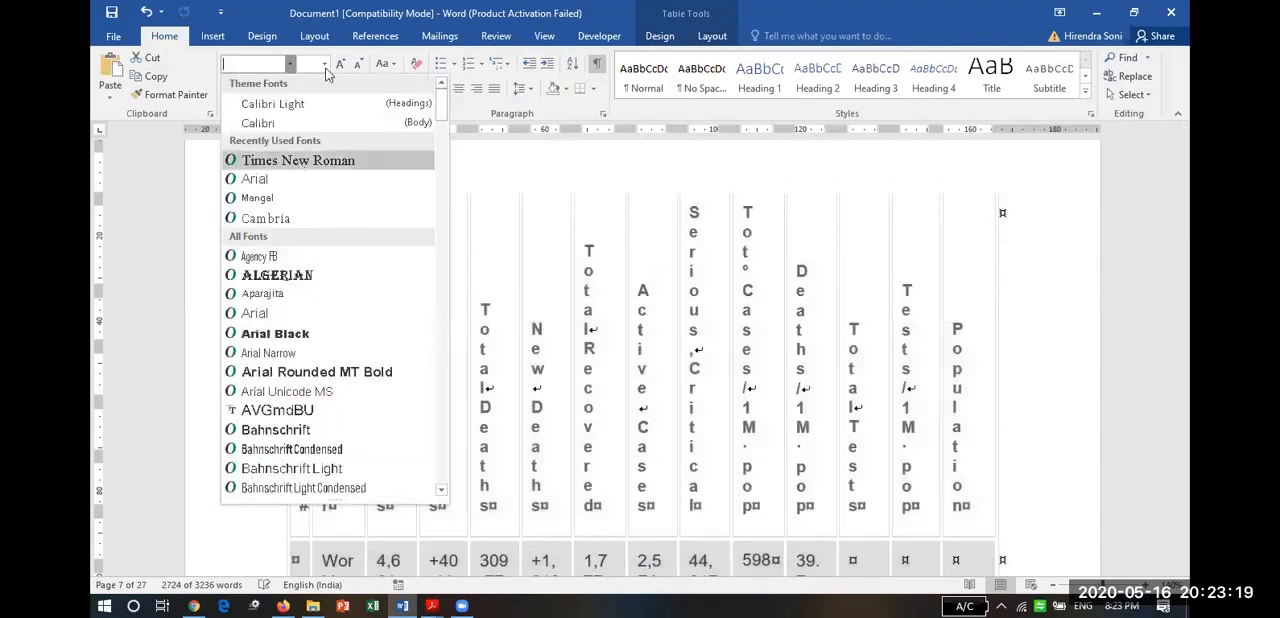
{"action": "left_click", "coordinate": [308, 158]}
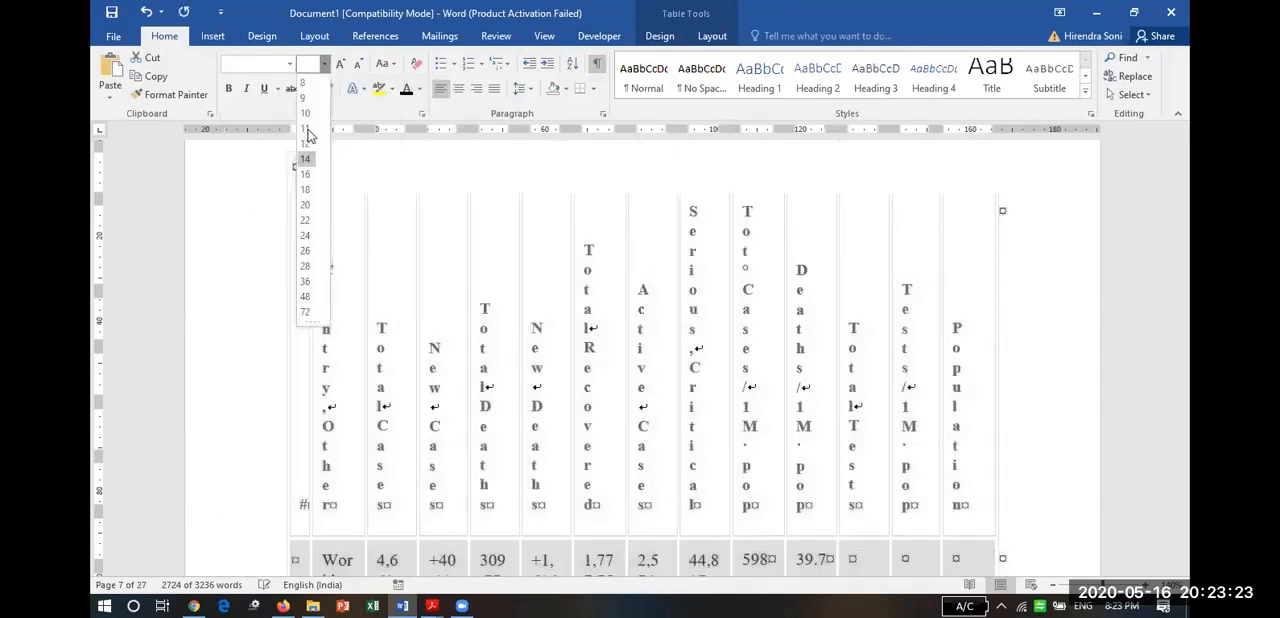
{"action": "left_click", "coordinate": [478, 306]}
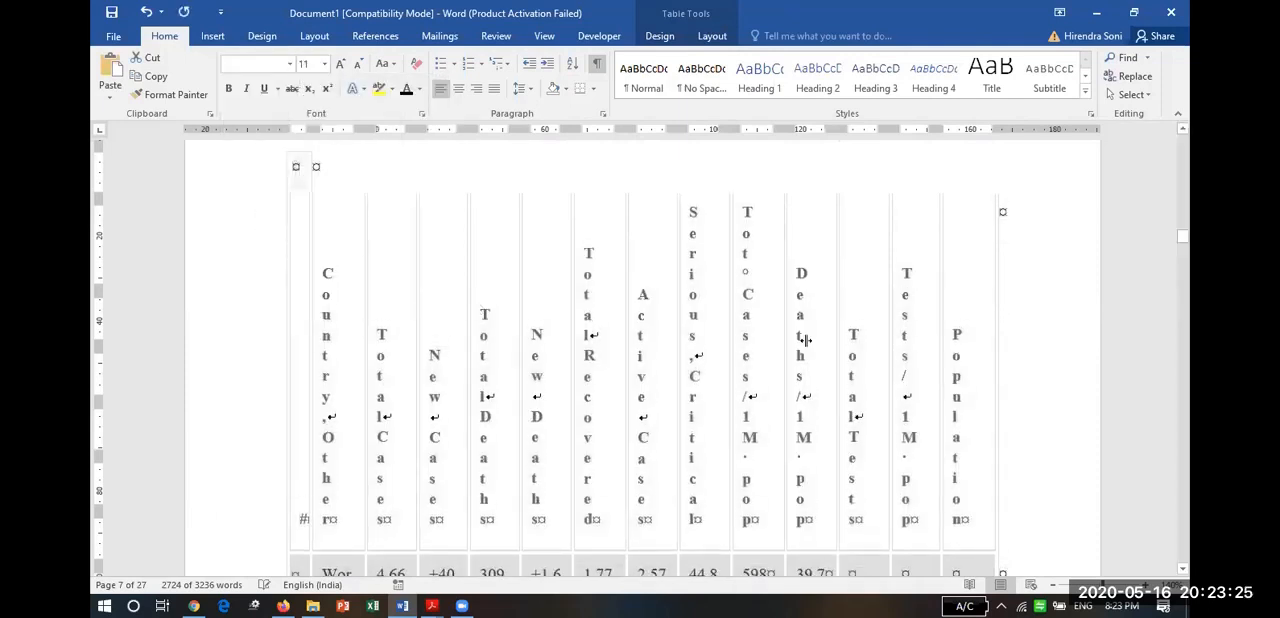
Set the country table's paragraph spacing to 0 pt after and its line spacing to Single.
{"action": "left_click", "coordinate": [527, 86]}
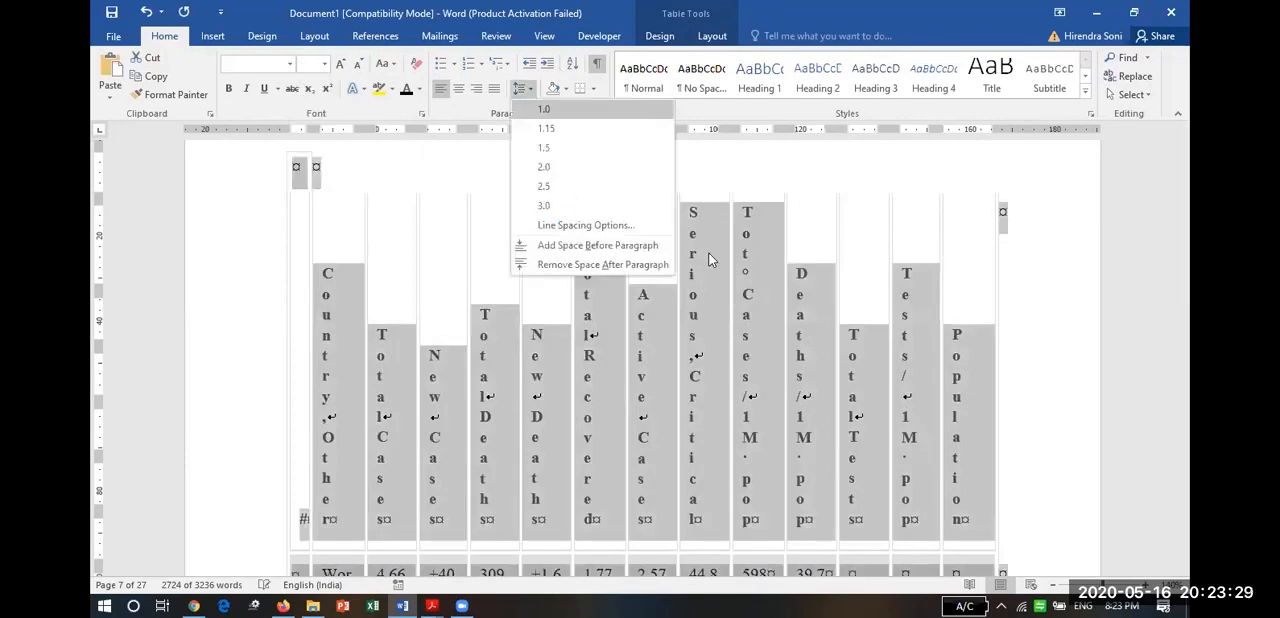
{"action": "left_click", "coordinate": [585, 225]}
{"action": "left_click", "coordinate": [595, 332]}
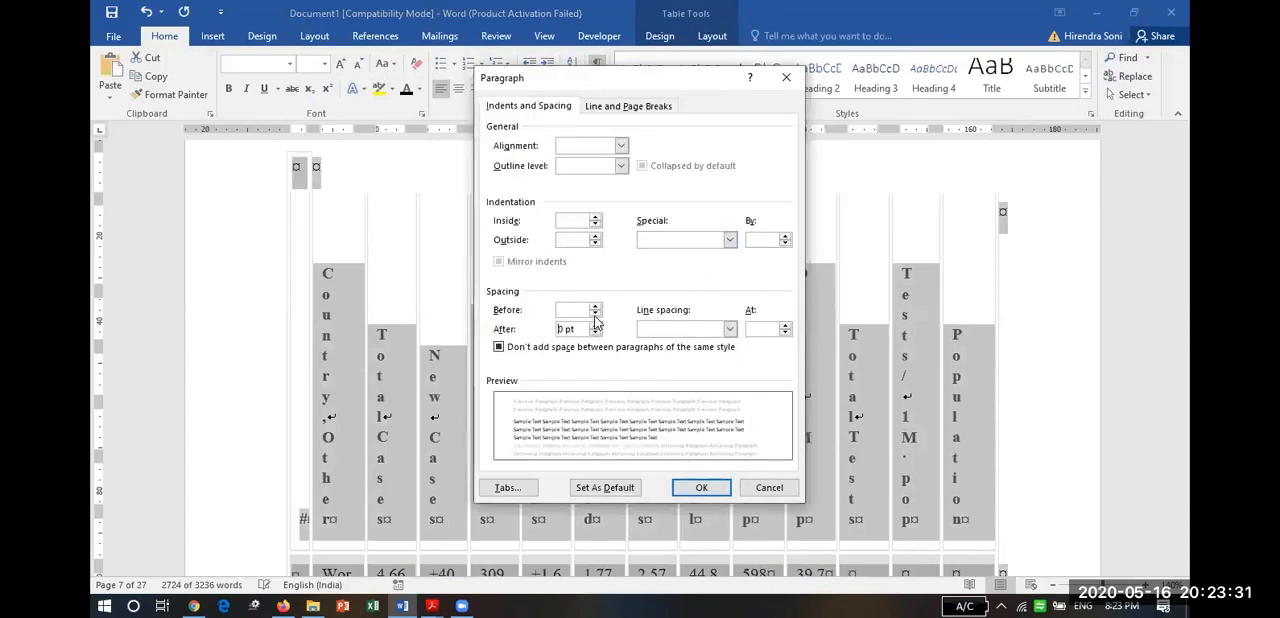
{"action": "left_click", "coordinate": [669, 336]}
{"action": "left_click", "coordinate": [668, 341]}
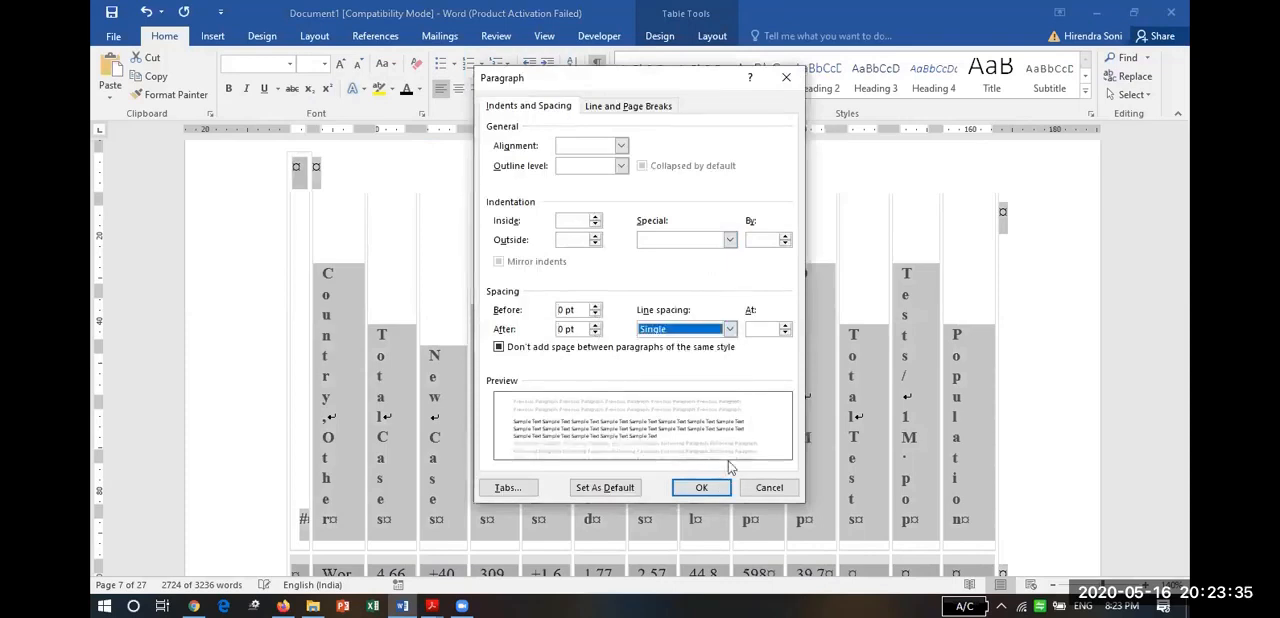
{"action": "left_click", "coordinate": [704, 488]}
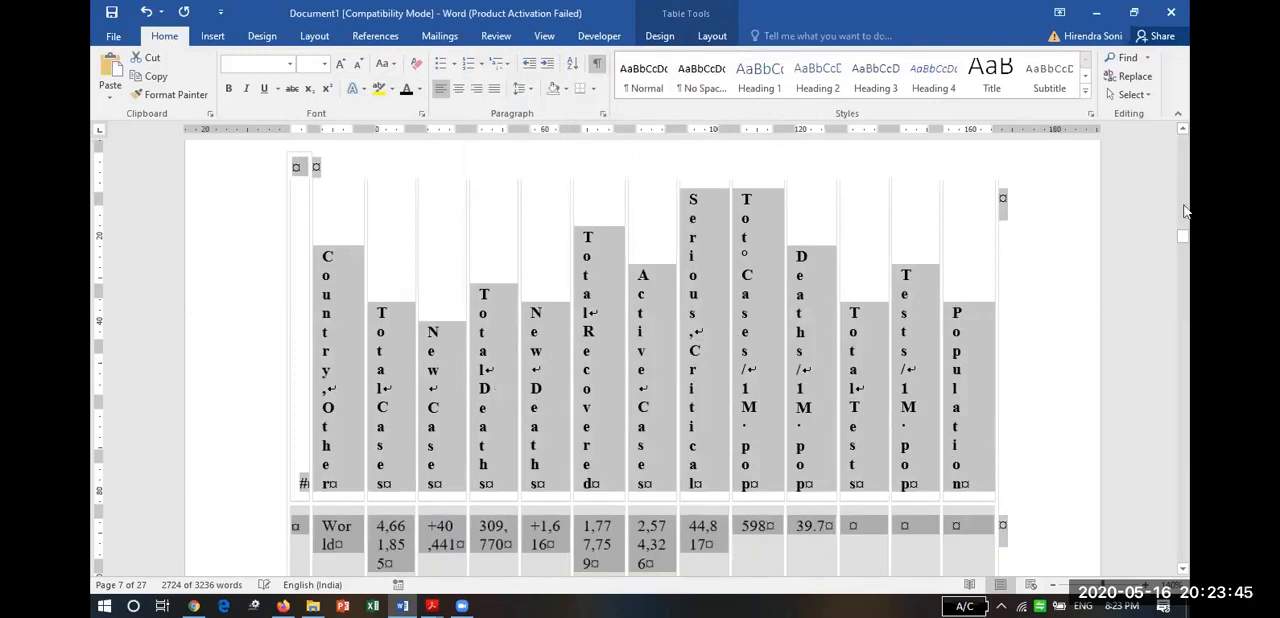
Place the cursor in the country table's first cell and try switching the page orientation to Landscape without a section break.
{"action": "left_click", "coordinate": [1183, 132]}
{"action": "scroll", "coordinate": [1183, 132], "scroll_direction": "up", "scroll_amount": 5}
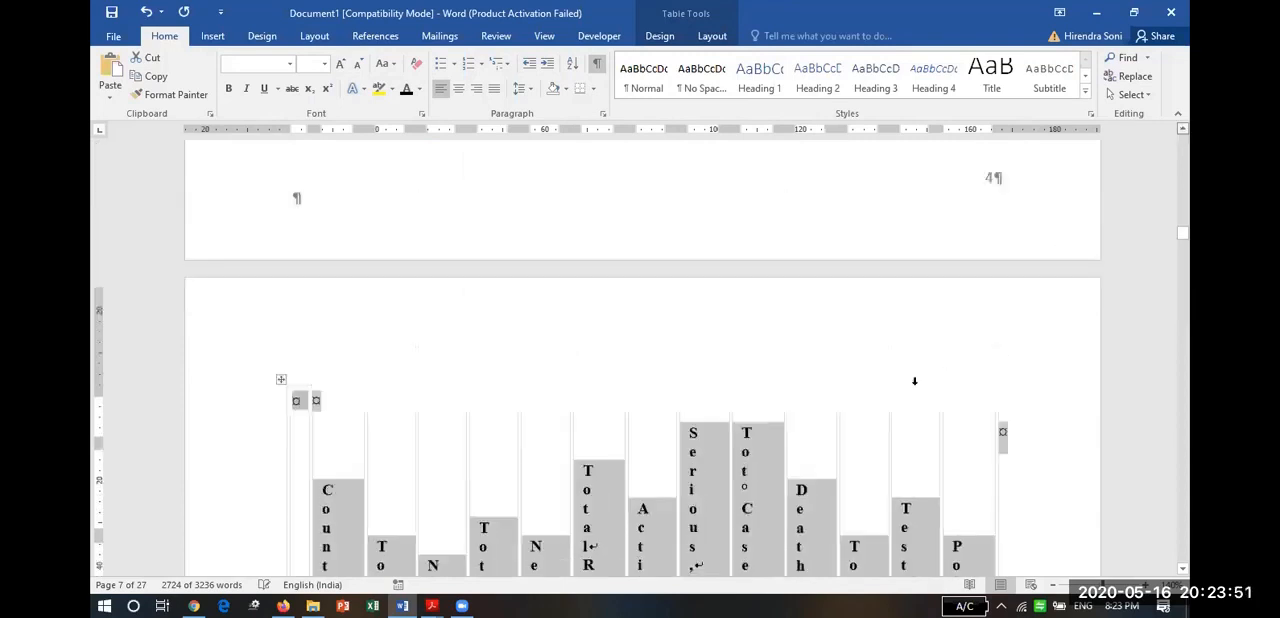
{"action": "scroll", "coordinate": [1068, 446], "scroll_direction": "up", "scroll_amount": 1}
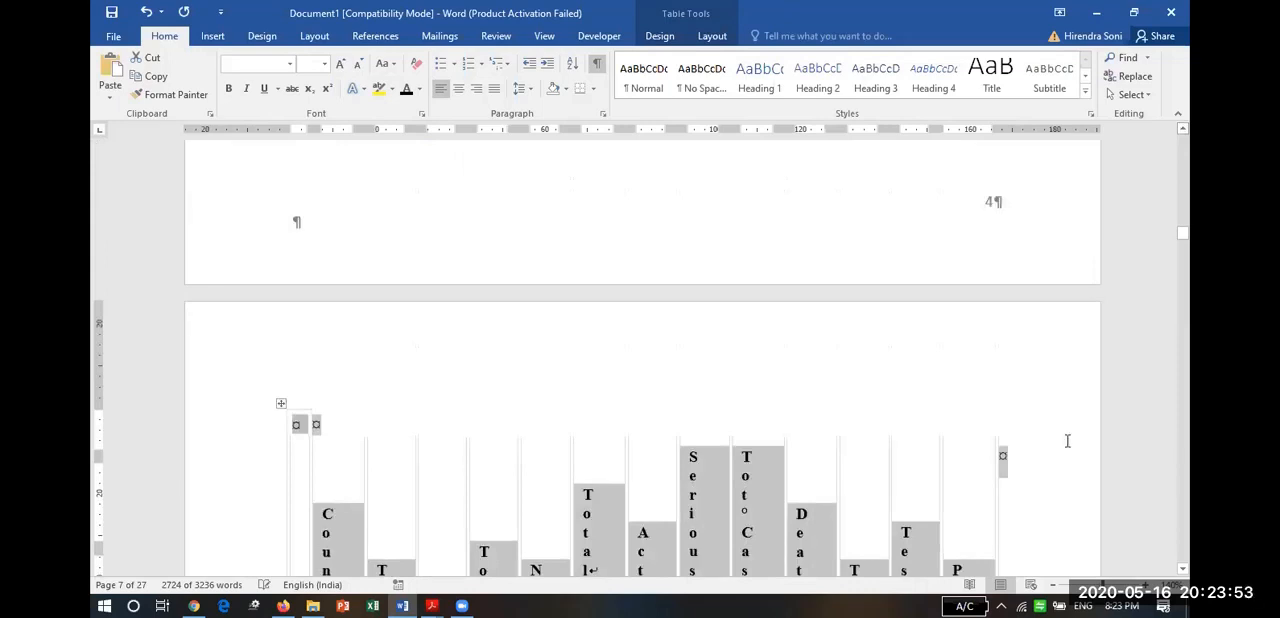
{"action": "key", "text": "Up"}
{"action": "key", "text": "Up"}
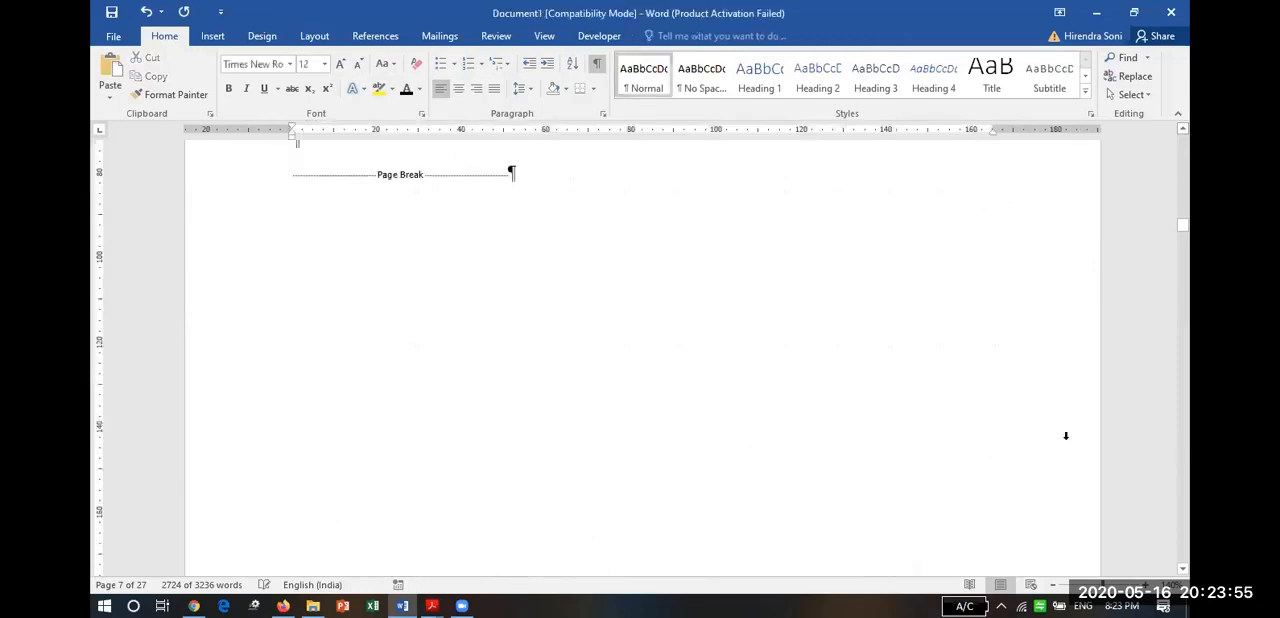
{"action": "key", "text": "Down"}
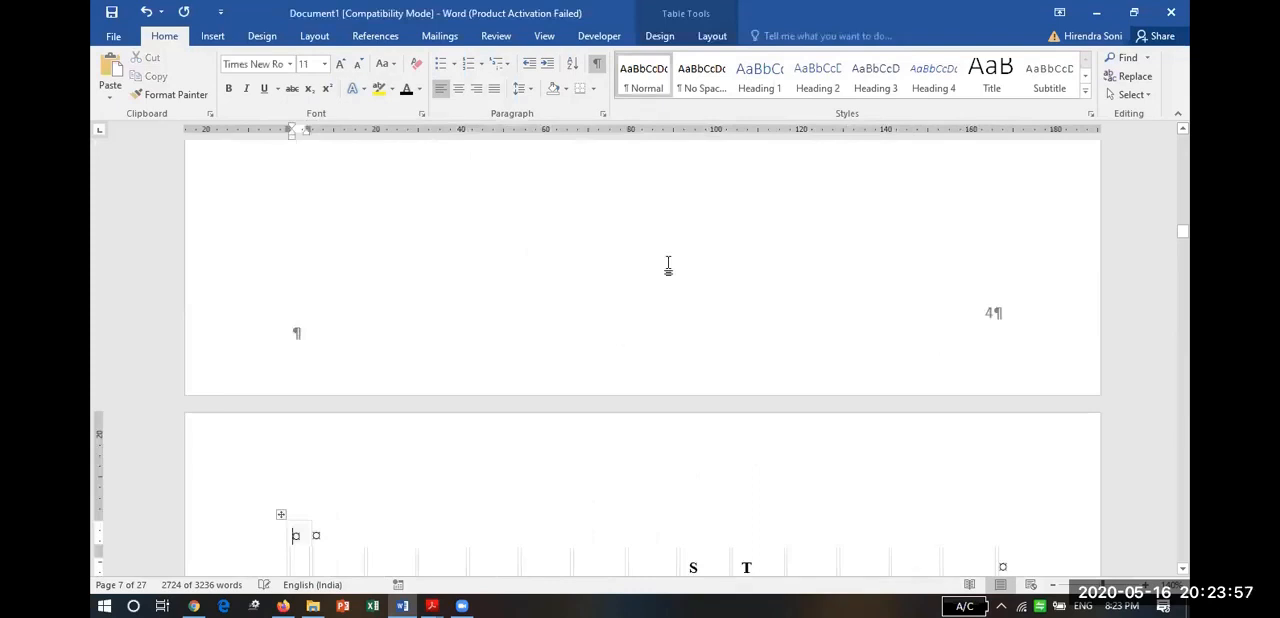
{"action": "left_click", "coordinate": [319, 36]}
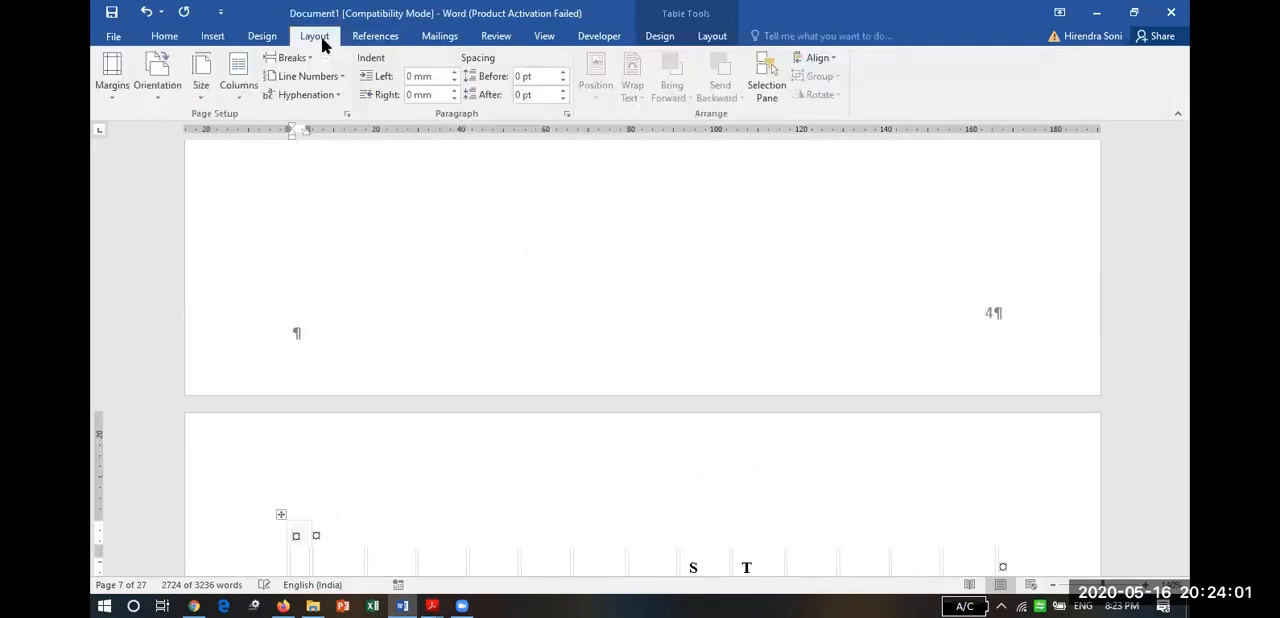
{"action": "left_click", "coordinate": [158, 95]}
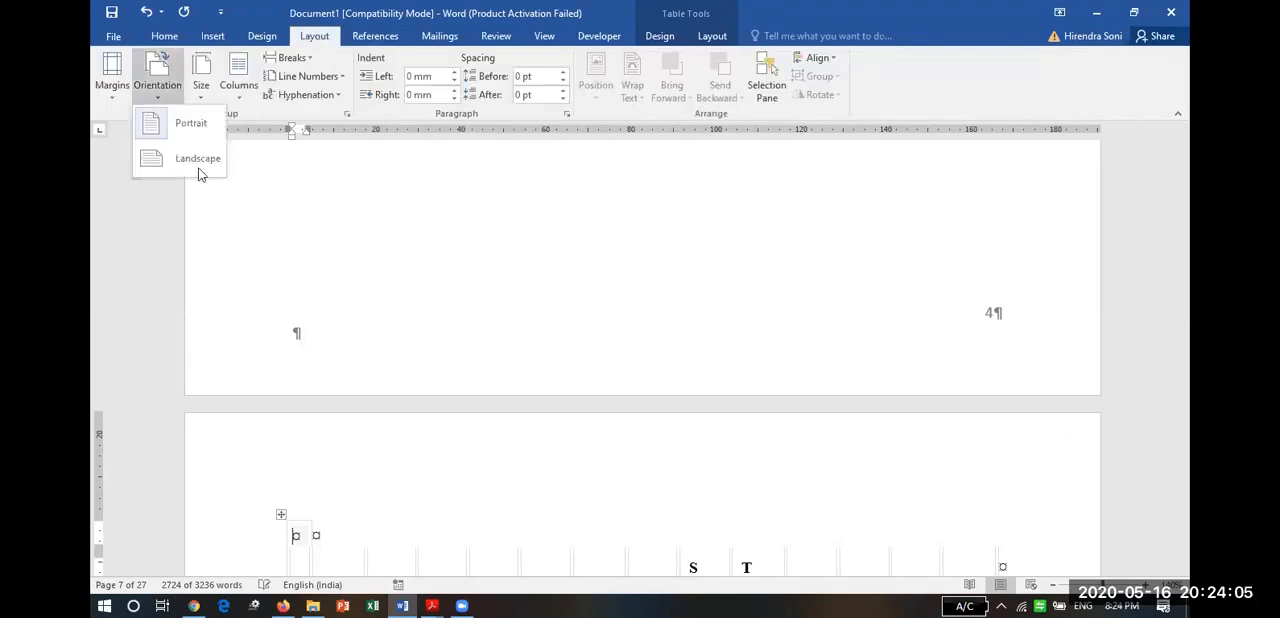
{"action": "left_click", "coordinate": [198, 160]}
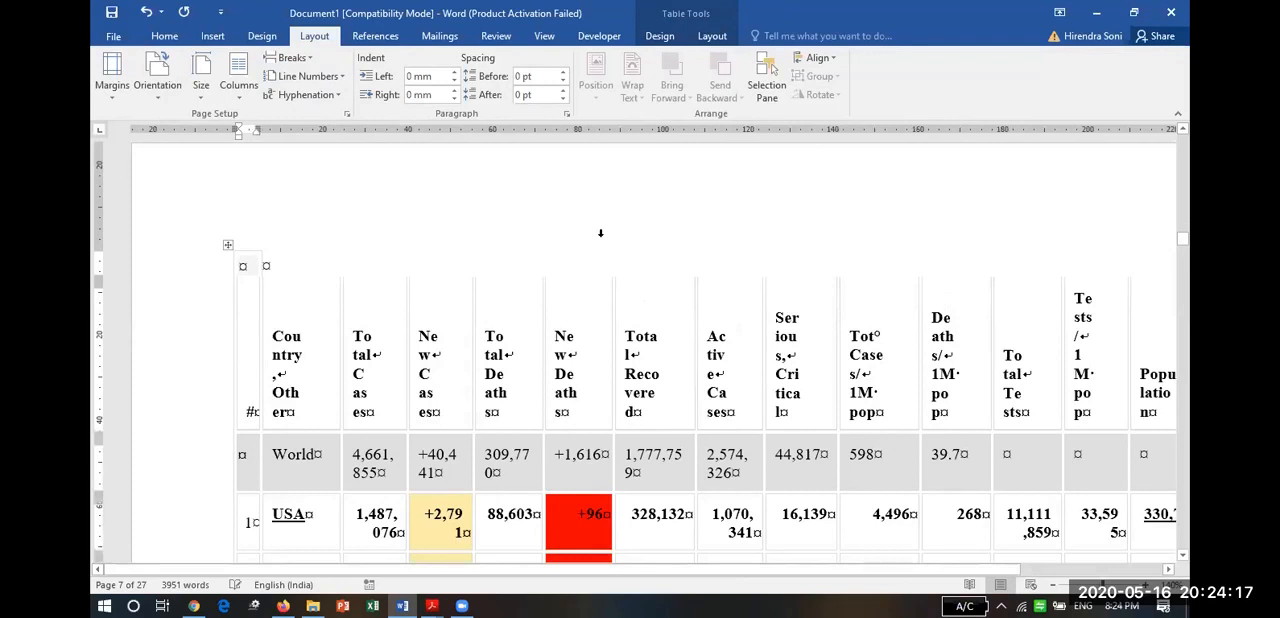
Display multiple pages at once and look over the country table's landscape pages.
{"action": "left_click", "coordinate": [544, 35]}
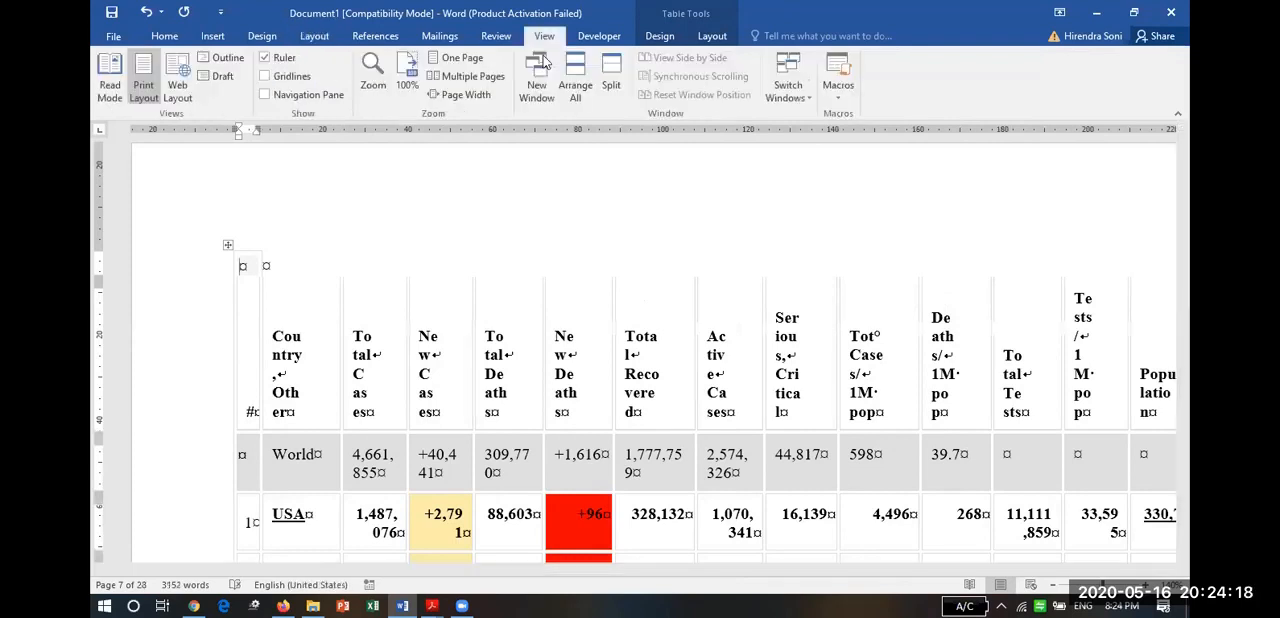
{"action": "left_click", "coordinate": [468, 77]}
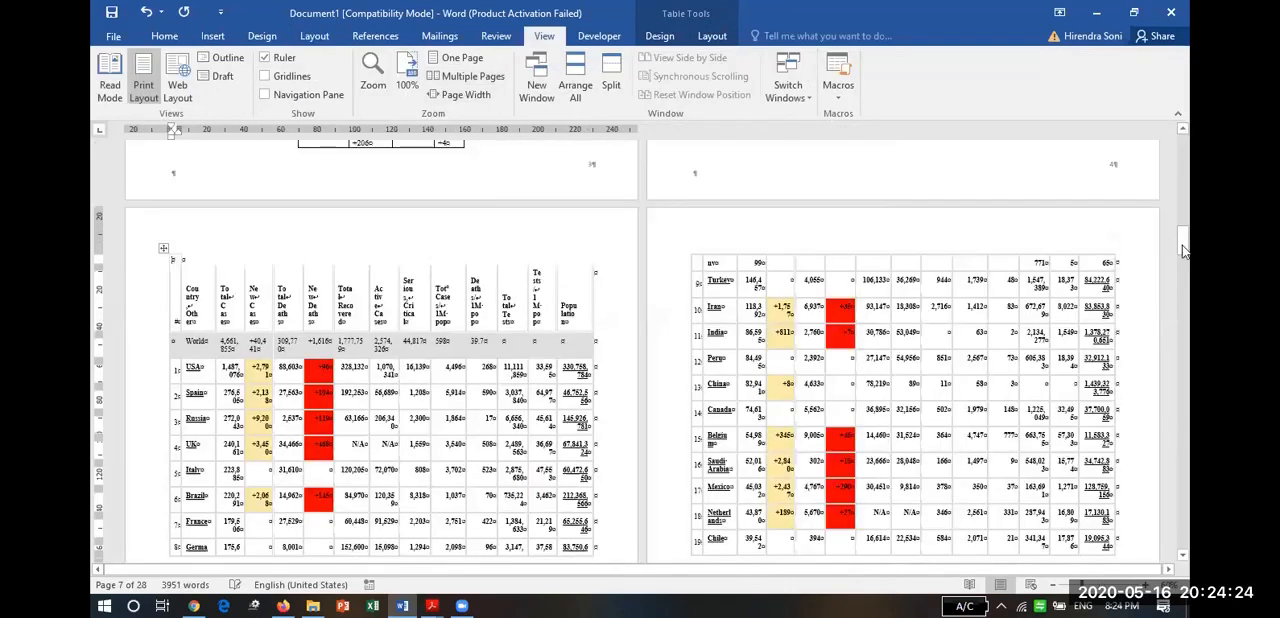
{"action": "mouse_move", "coordinate": [1184, 250]}
{"action": "left_mouse_down"}
{"action": "mouse_move", "coordinate": [1183, 212]}
{"action": "mouse_move", "coordinate": [1184, 265]}
{"action": "left_mouse_up"}
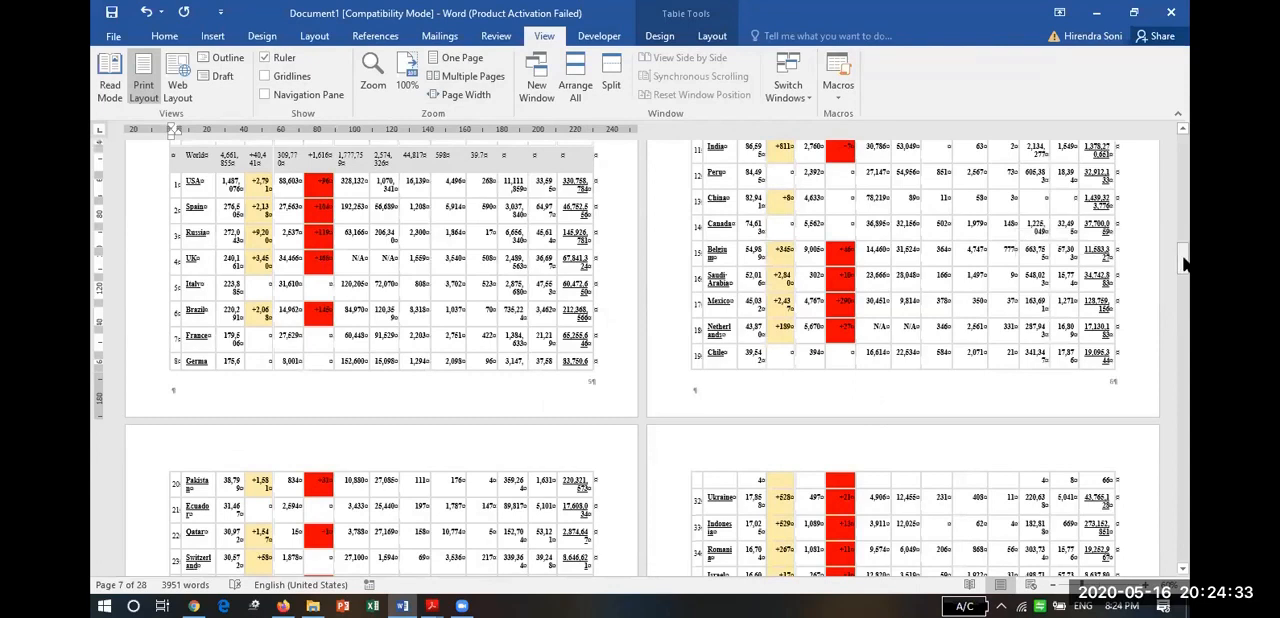
Undo the landscape orientation change.
{"action": "key", "text": "ctrl+z"}
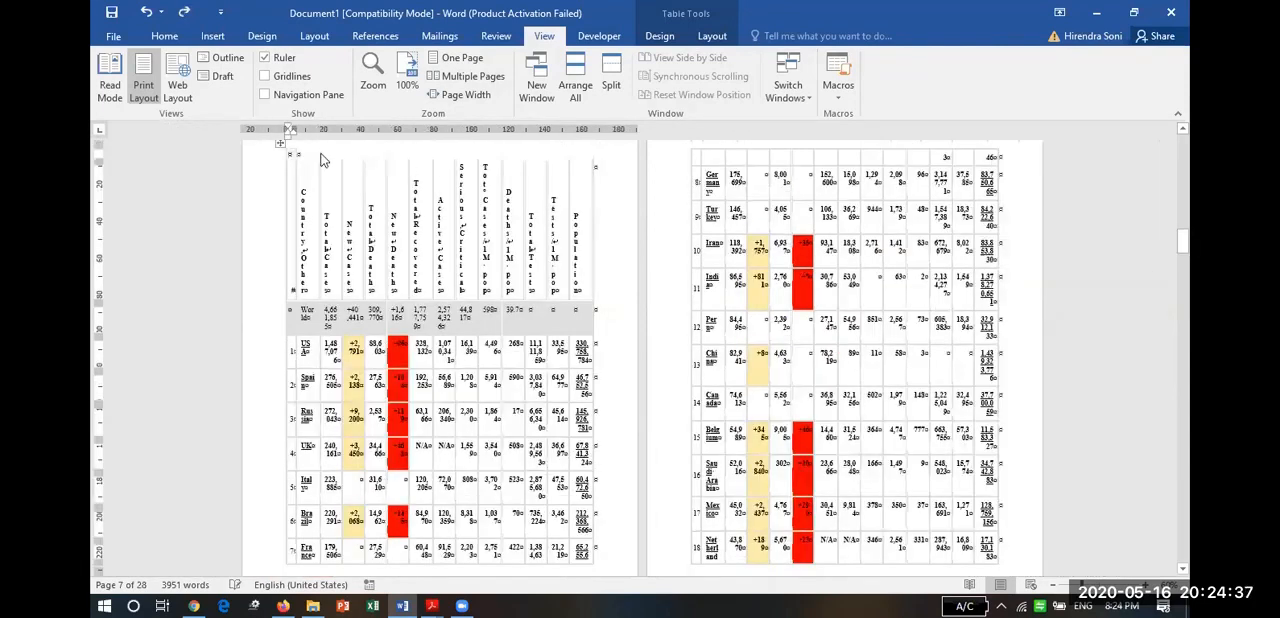
{"action": "key", "text": "ctrl+z"}
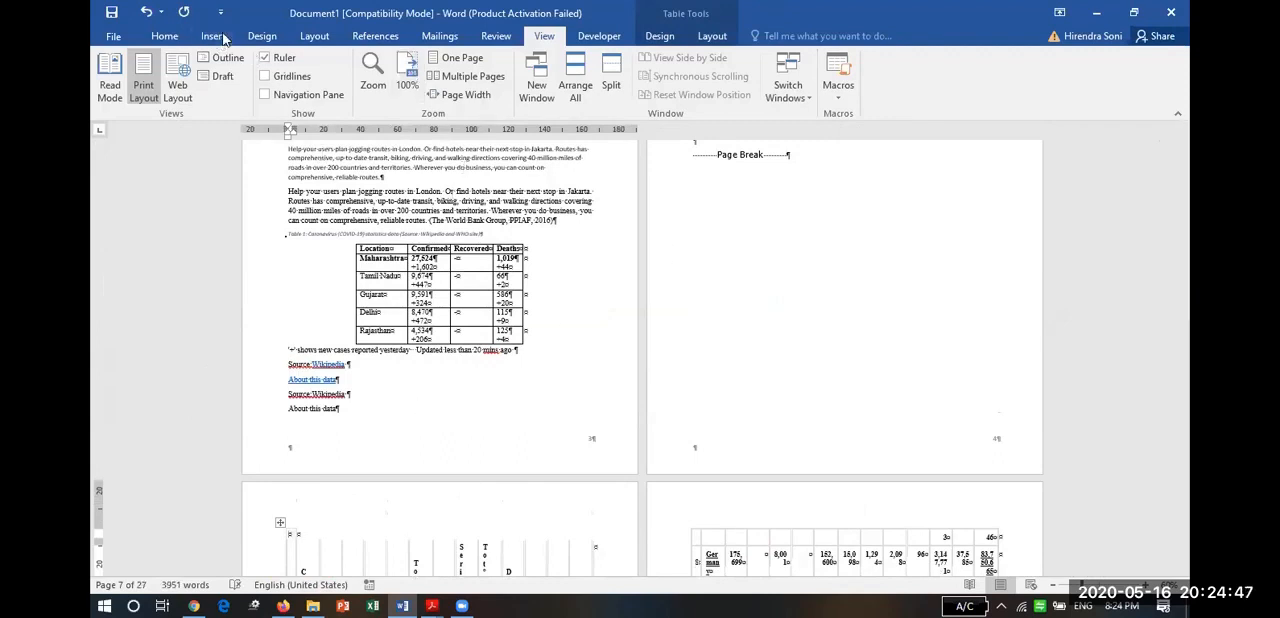
Insert a Continuous section break directly before the country table.
{"action": "left_click", "coordinate": [316, 36]}
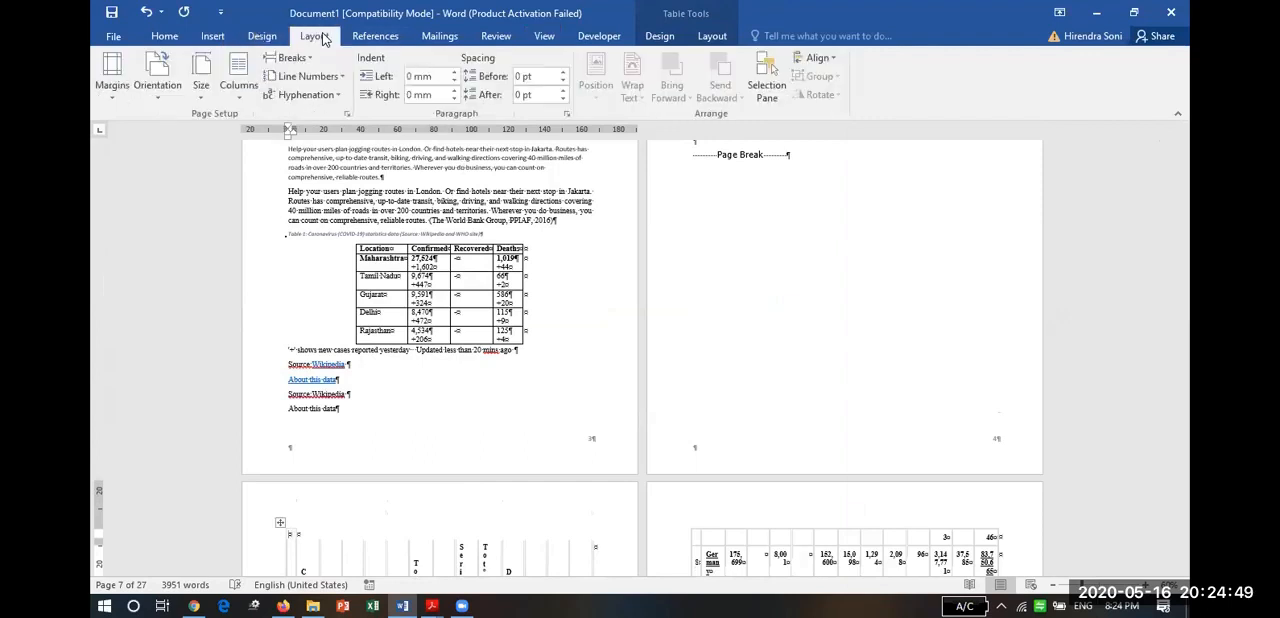
{"action": "left_click", "coordinate": [291, 58]}
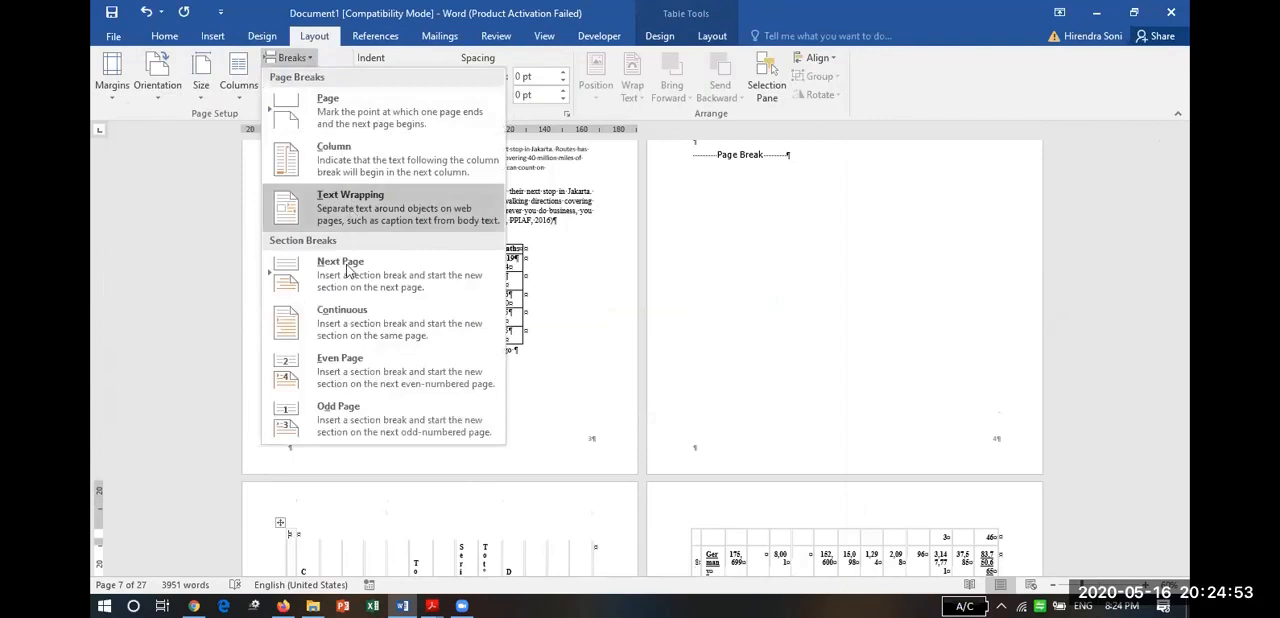
{"action": "left_click", "coordinate": [355, 323]}
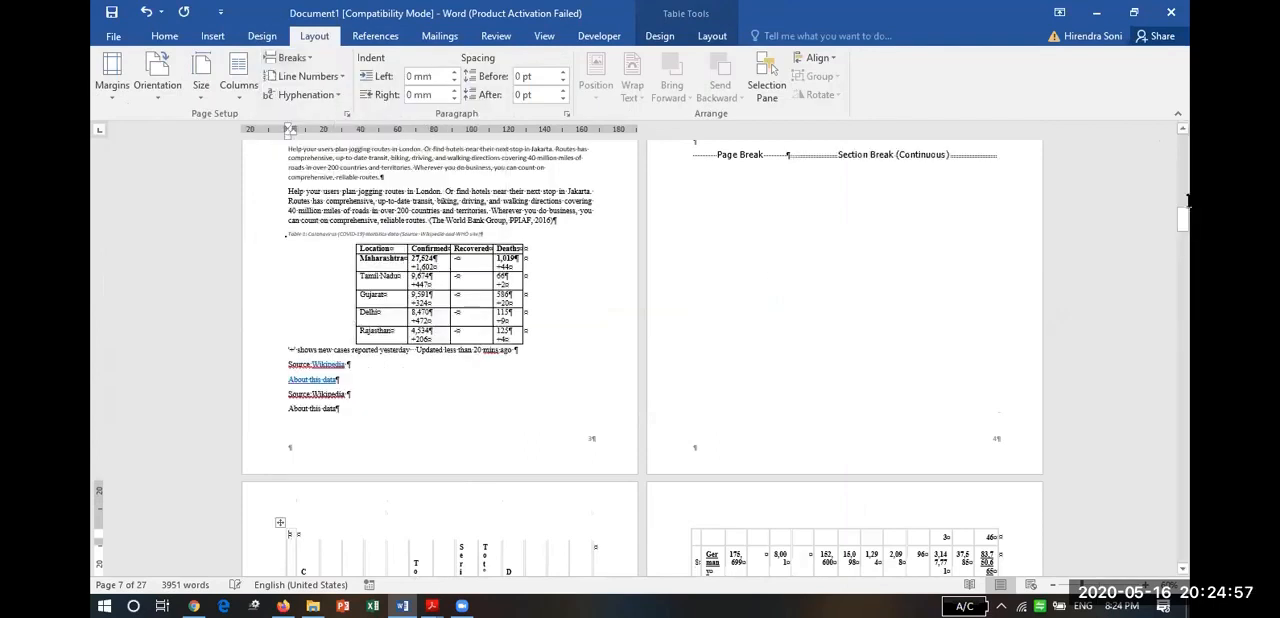
Insert a Continuous section break directly after the country table's Total row, before the page break.
{"action": "left_click_drag", "start_coordinate": [1185, 225], "coordinate": [1188, 525]}
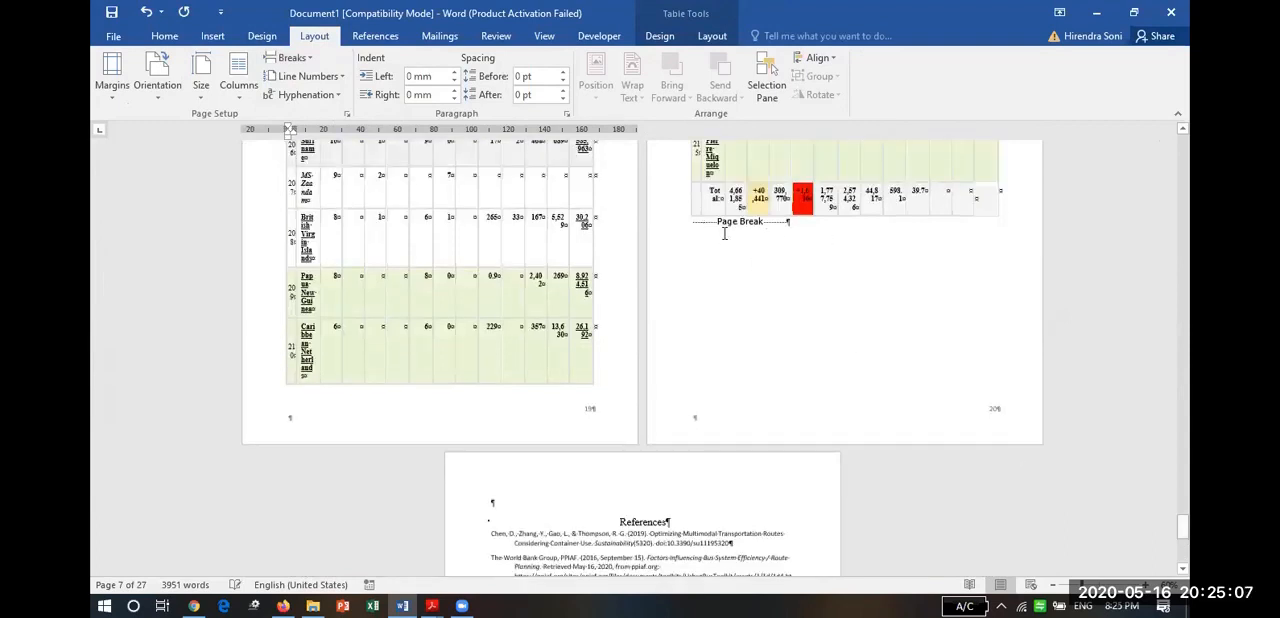
{"action": "left_click", "coordinate": [696, 224]}
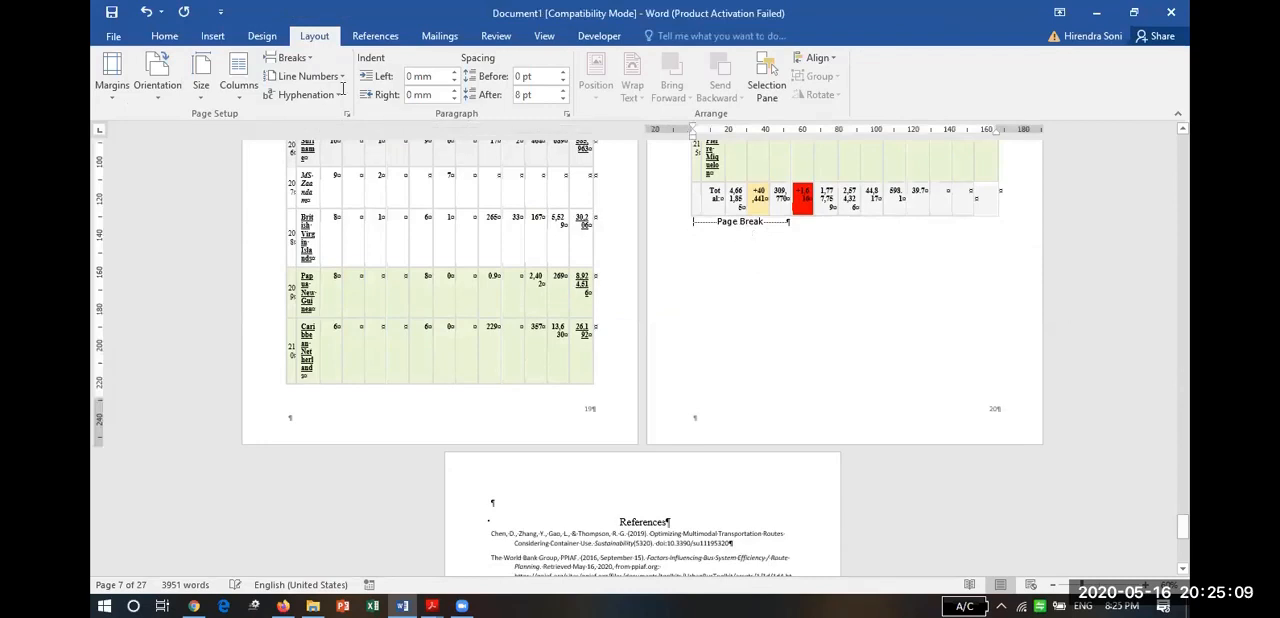
{"action": "left_click", "coordinate": [309, 62]}
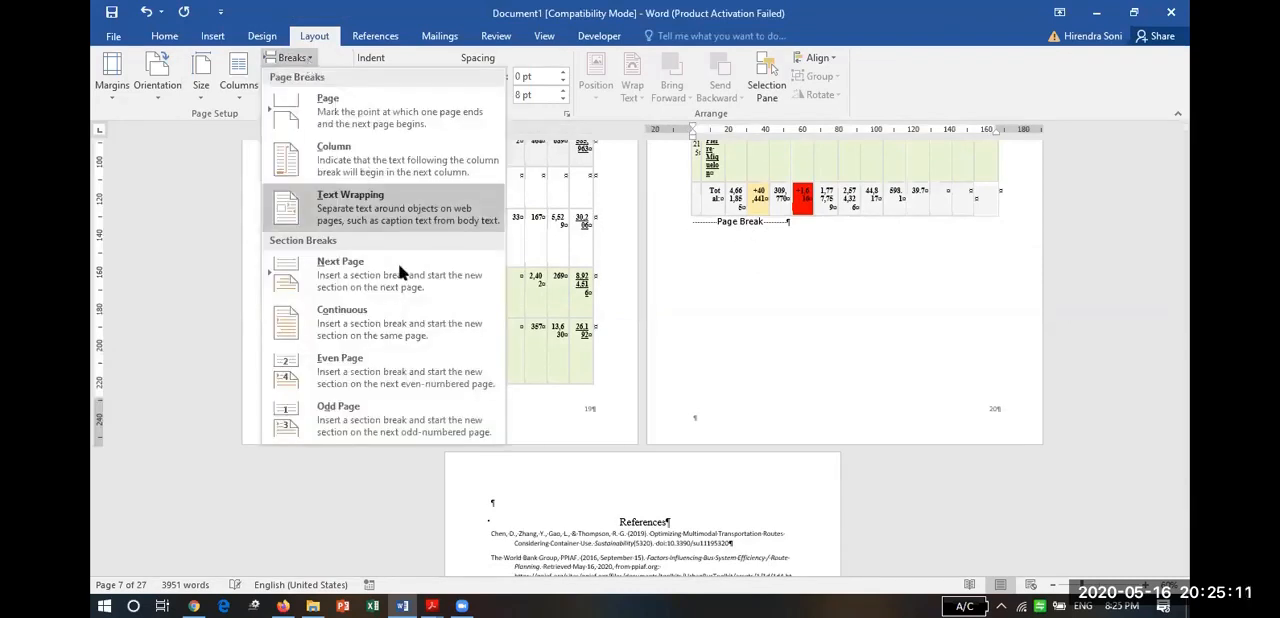
{"action": "left_click", "coordinate": [401, 330]}
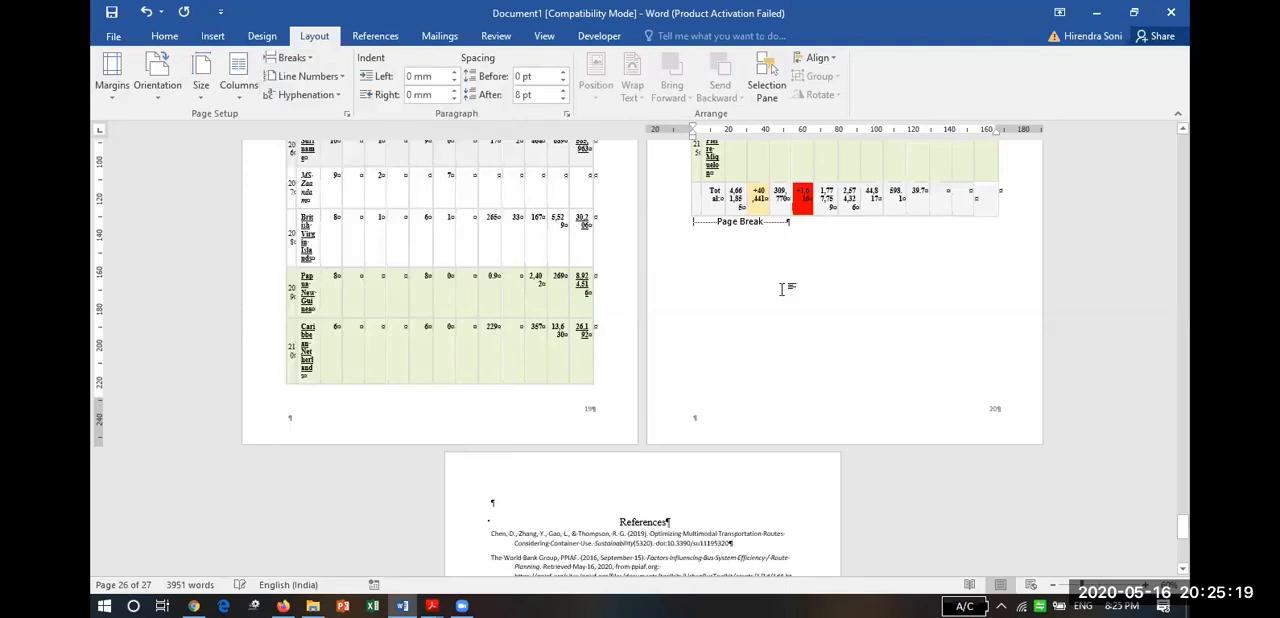
Put the cursor back in the country table and set its section's page orientation to Landscape.
{"action": "key", "text": "Up"}
{"action": "key", "text": "Up"}
{"action": "key", "text": "Up"}
{"action": "key", "text": "Up"}
{"action": "key", "text": "Up"}
{"action": "key", "text": "Up"}
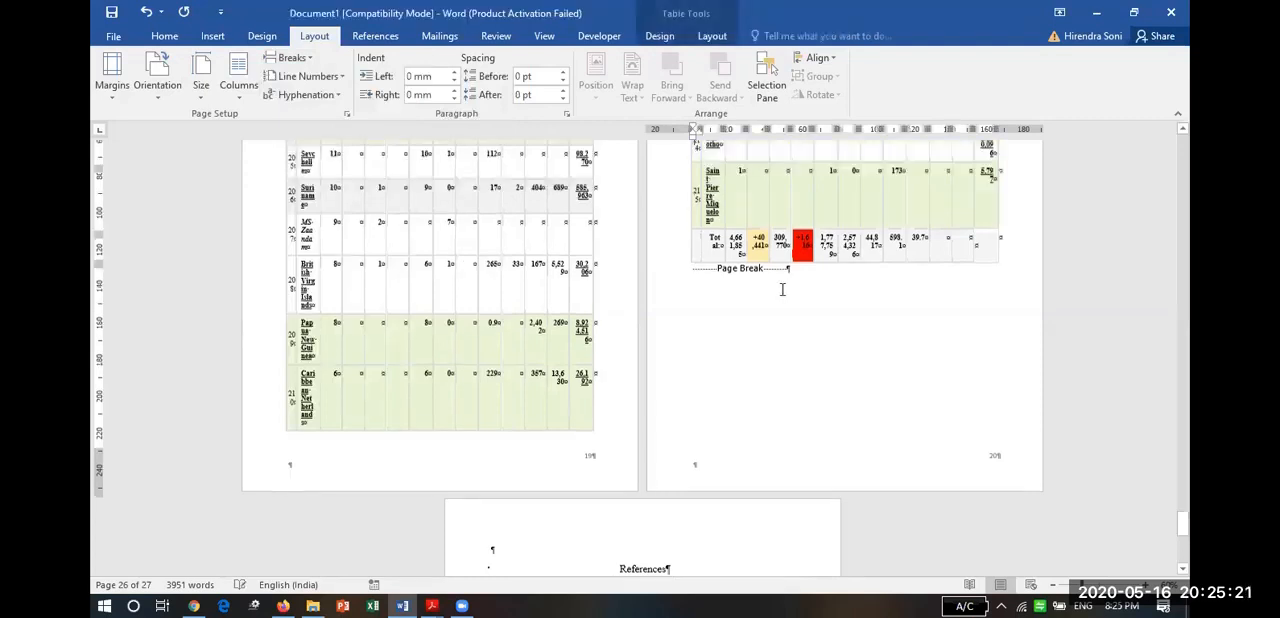
{"action": "scroll", "coordinate": [783, 290], "scroll_direction": "up", "scroll_amount": 2}
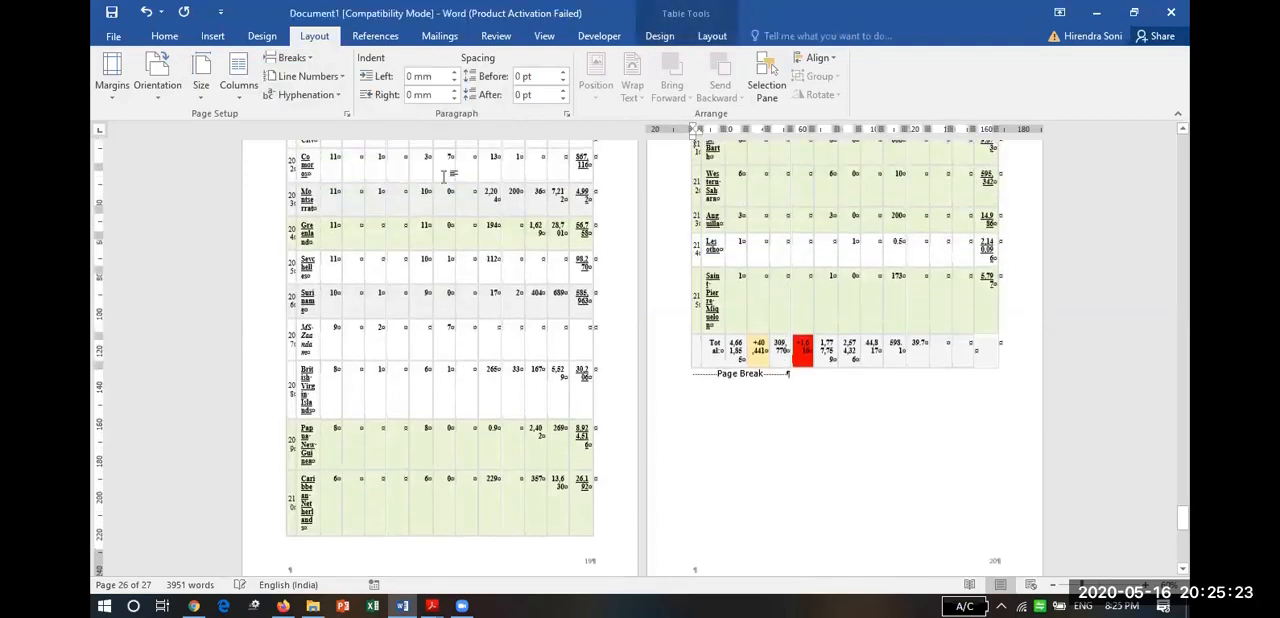
{"action": "left_click", "coordinate": [158, 102]}
{"action": "left_click", "coordinate": [190, 160]}
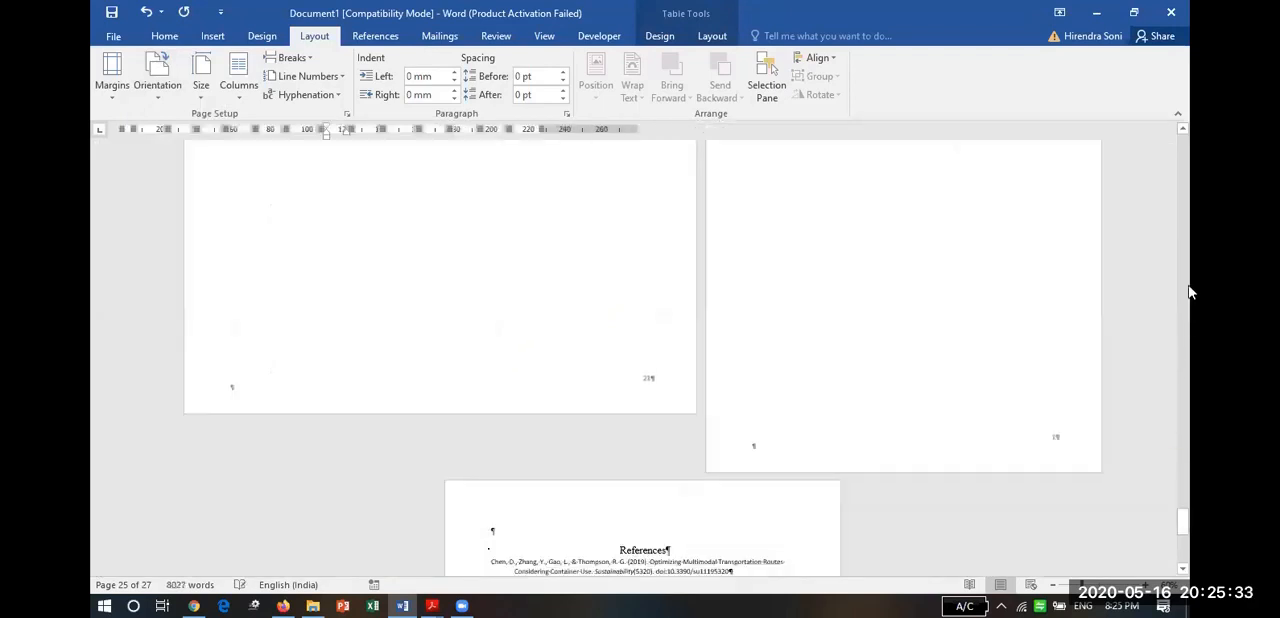
{"action": "left_click", "coordinate": [1183, 132]}
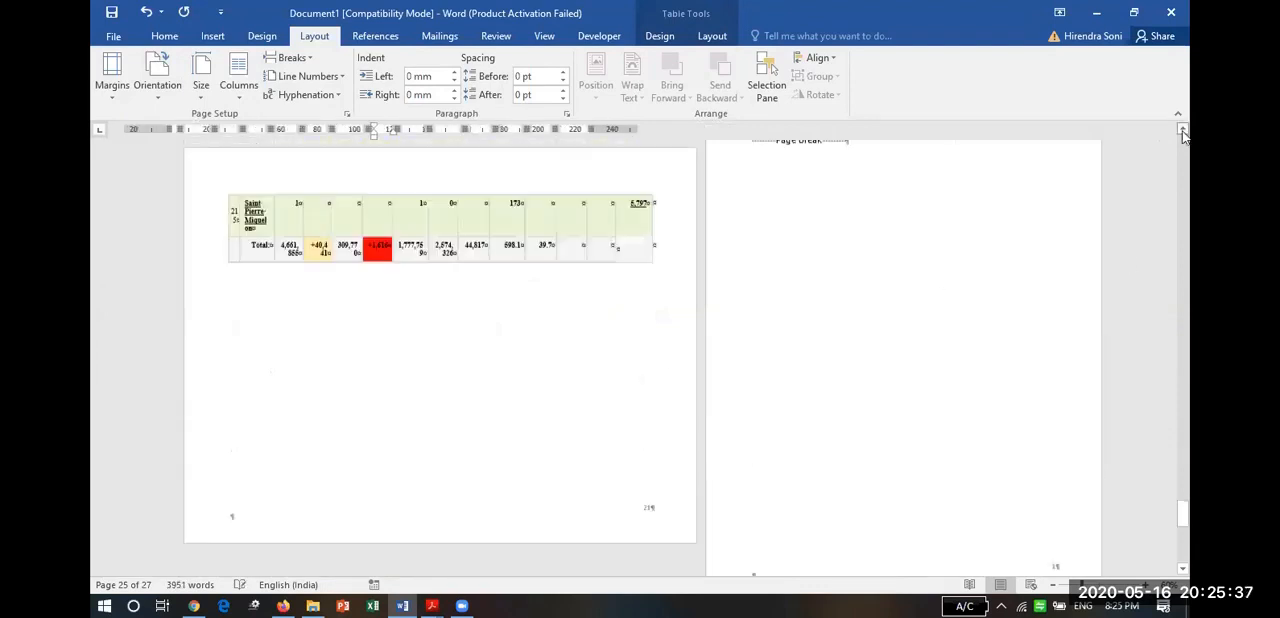
Examine the country table's landscape pages from its Total row back to where the table begins after the Chapter 1 page.
{"action": "left_click", "coordinate": [1183, 132]}
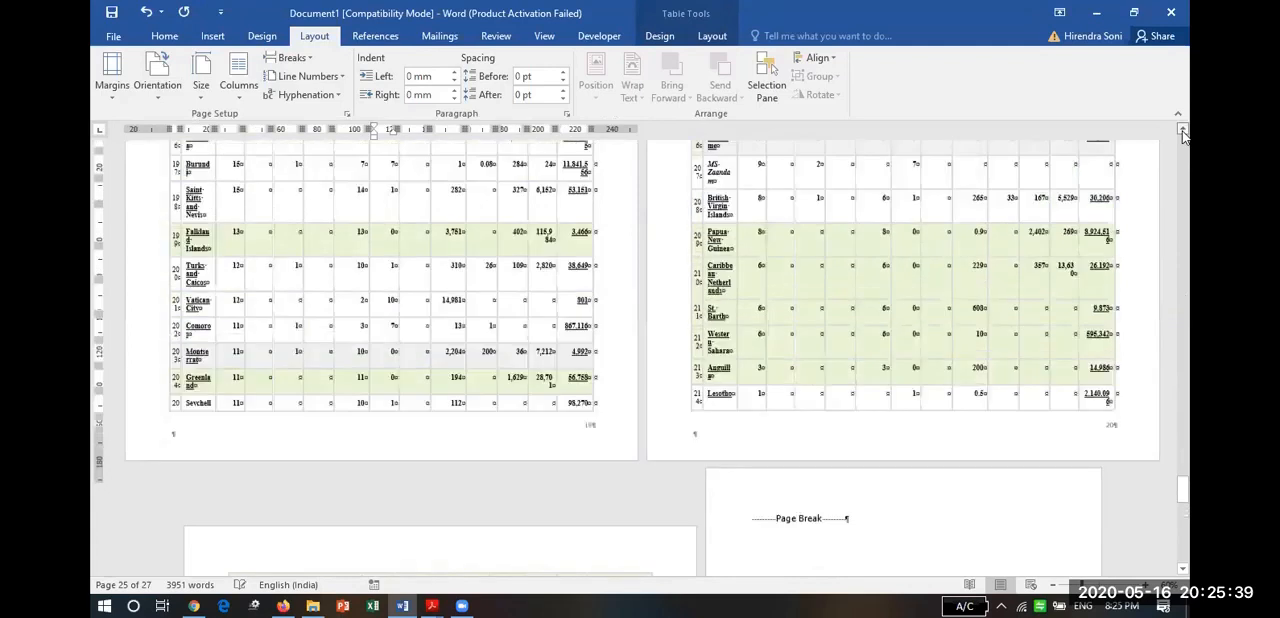
{"action": "left_click", "coordinate": [1183, 132]}
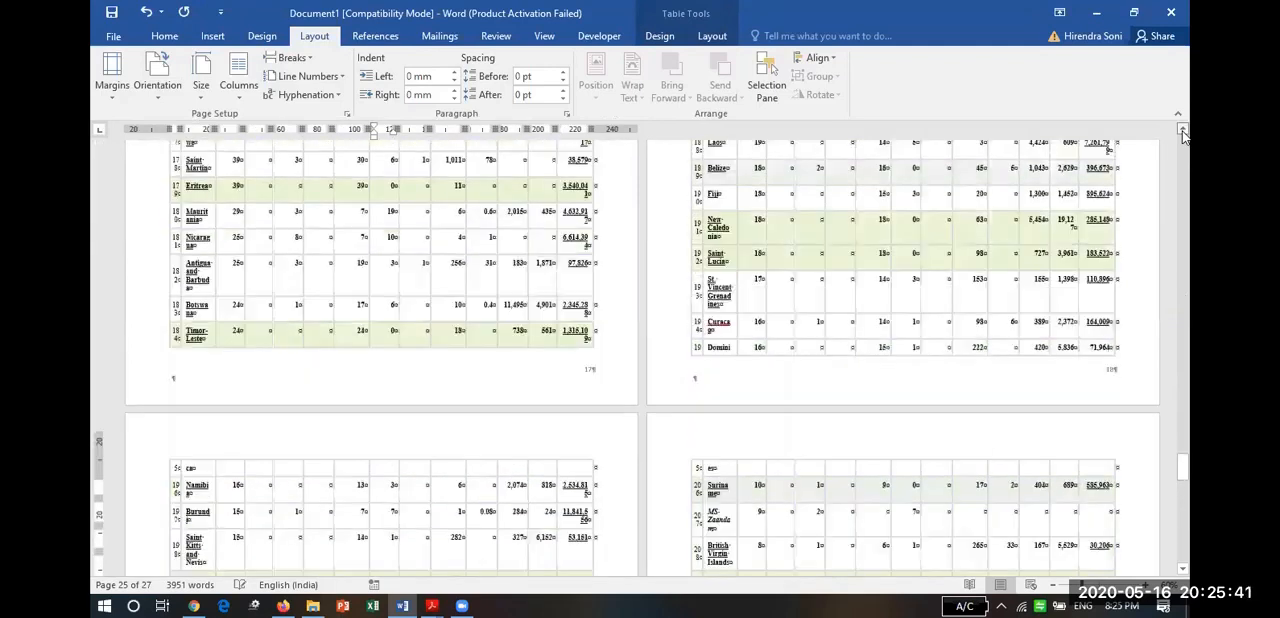
{"action": "left_click", "coordinate": [1183, 132]}
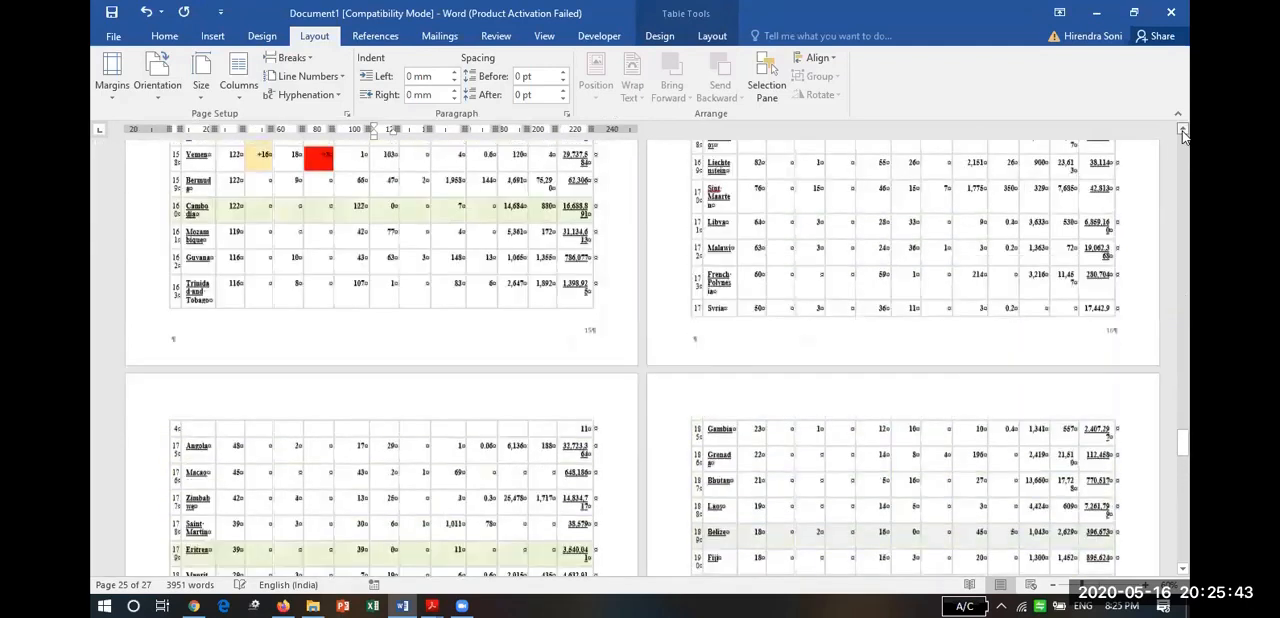
{"action": "left_click", "coordinate": [1183, 132]}
{"action": "left_click", "coordinate": [1183, 132]}
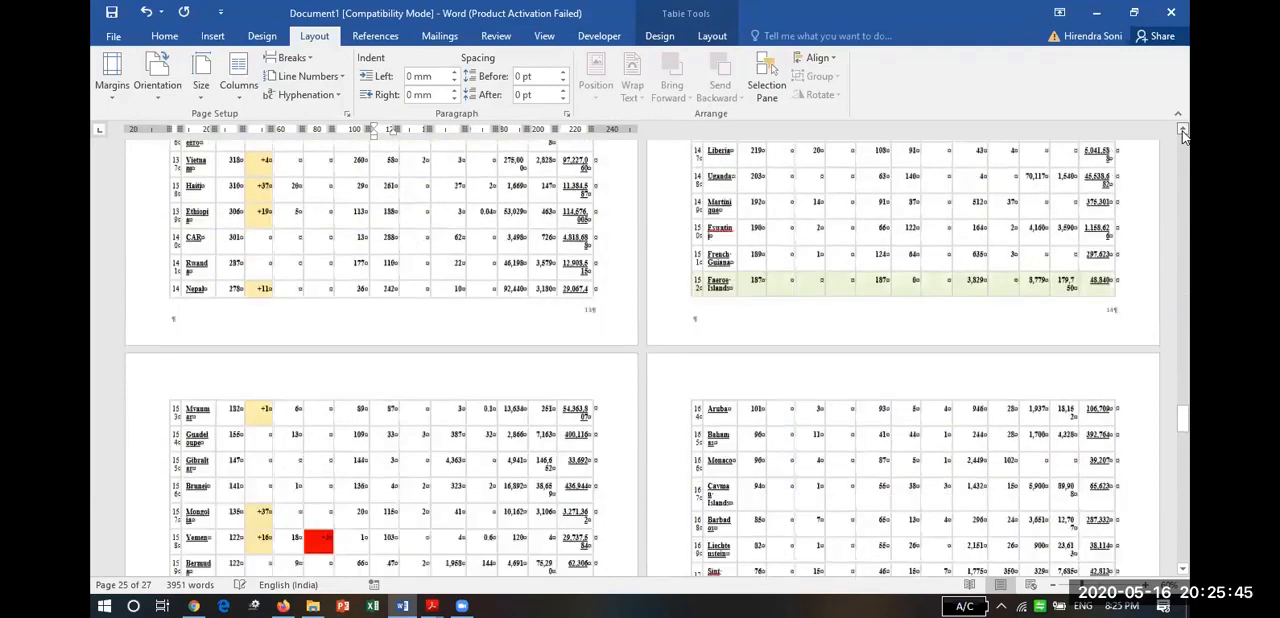
{"action": "left_click", "coordinate": [1183, 132]}
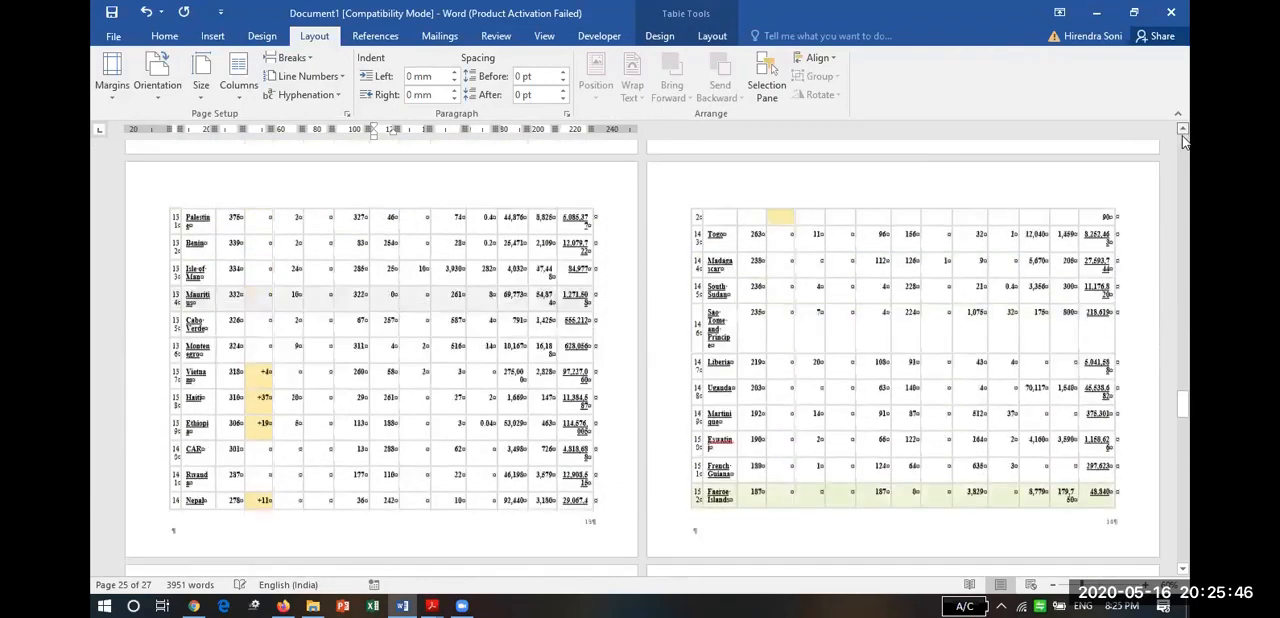
{"action": "left_click", "coordinate": [1184, 257]}
{"action": "left_click", "coordinate": [1184, 260]}
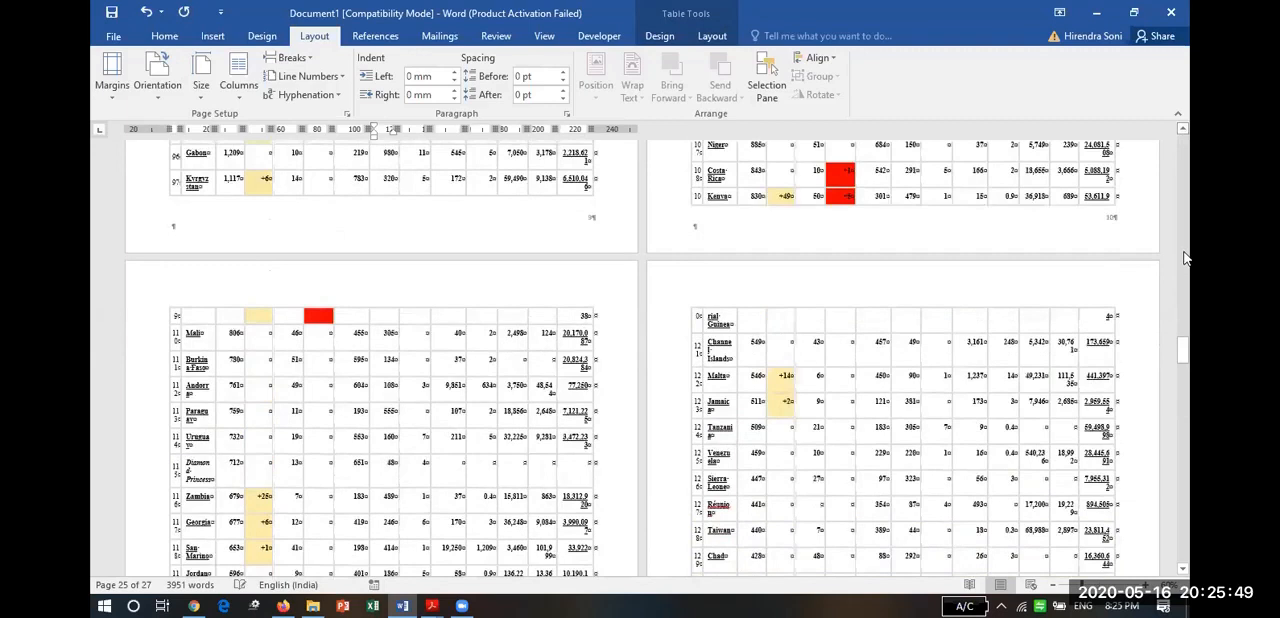
{"action": "left_click", "coordinate": [1184, 258]}
{"action": "left_click", "coordinate": [1184, 211]}
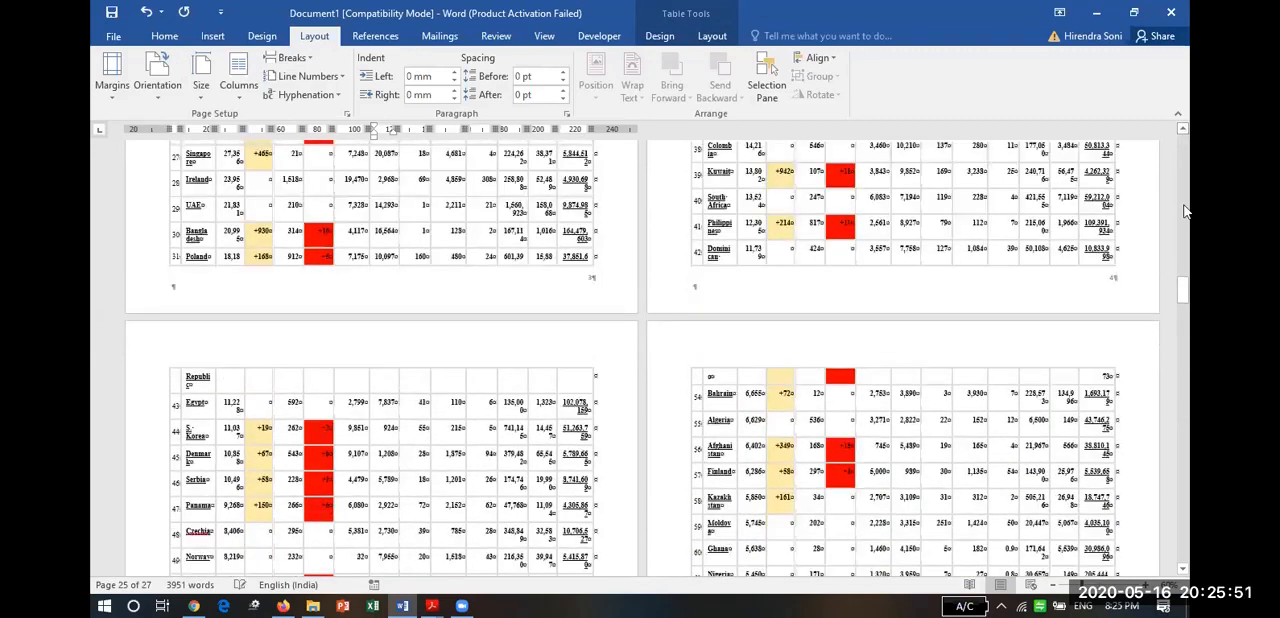
{"action": "left_click", "coordinate": [1179, 198]}
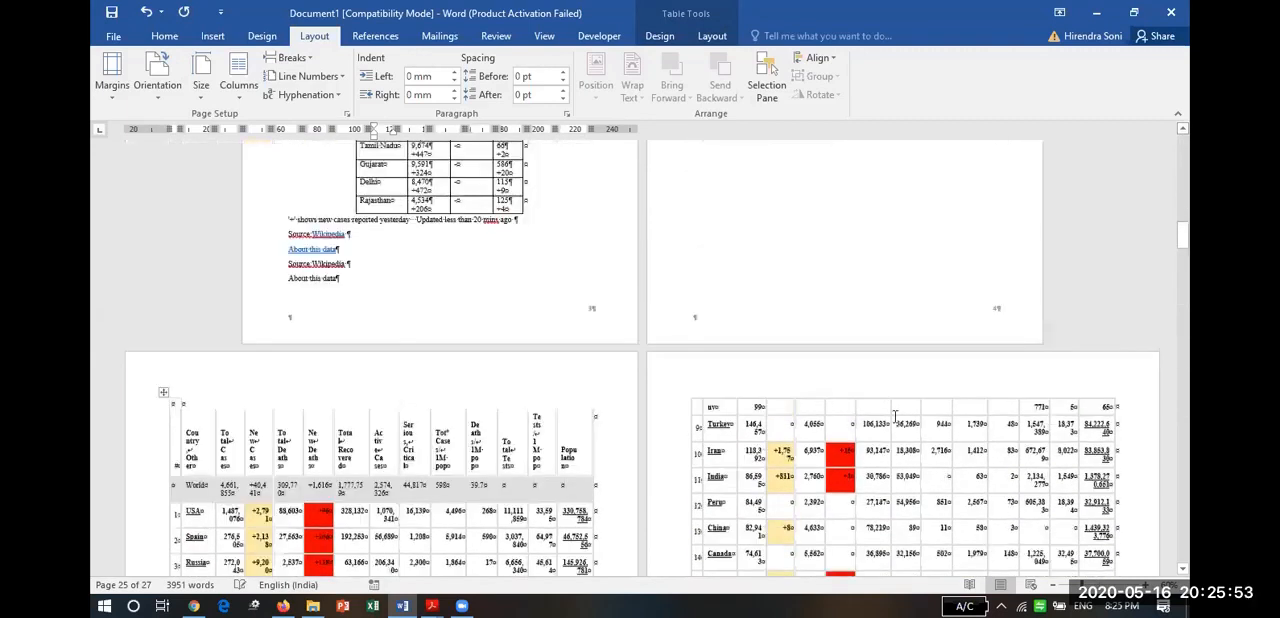
{"action": "left_click", "coordinate": [1183, 569]}
{"action": "left_click", "coordinate": [1183, 569]}
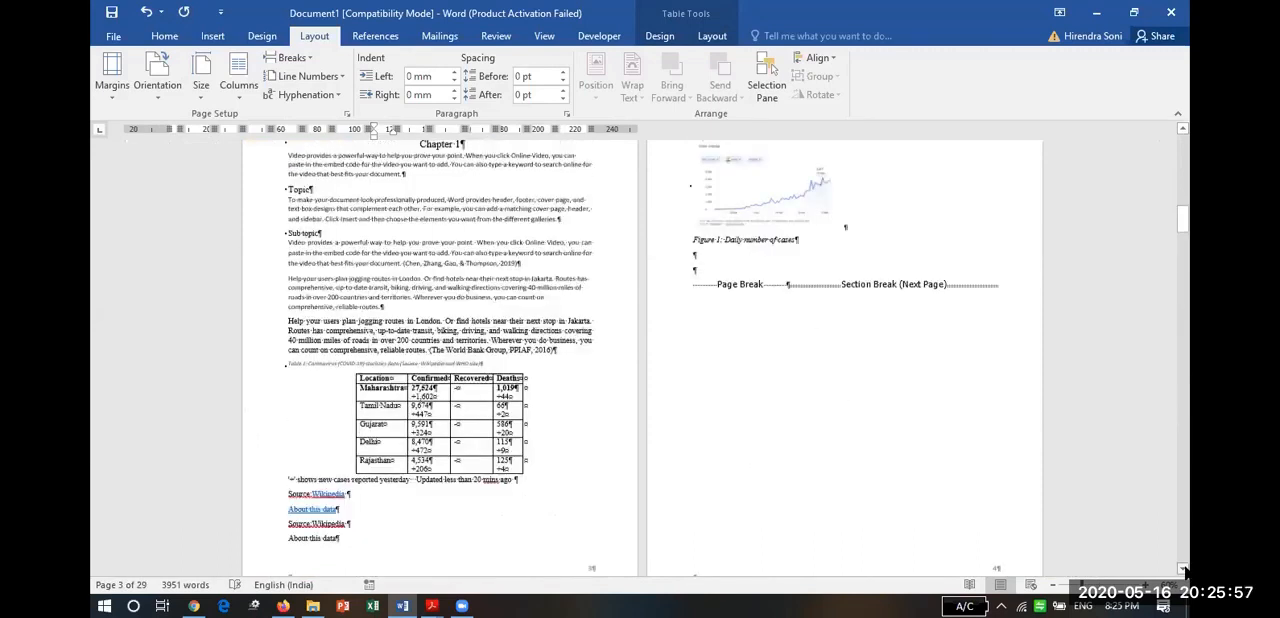
{"action": "scroll", "coordinate": [808, 477], "scroll_direction": "down", "scroll_amount": 3}
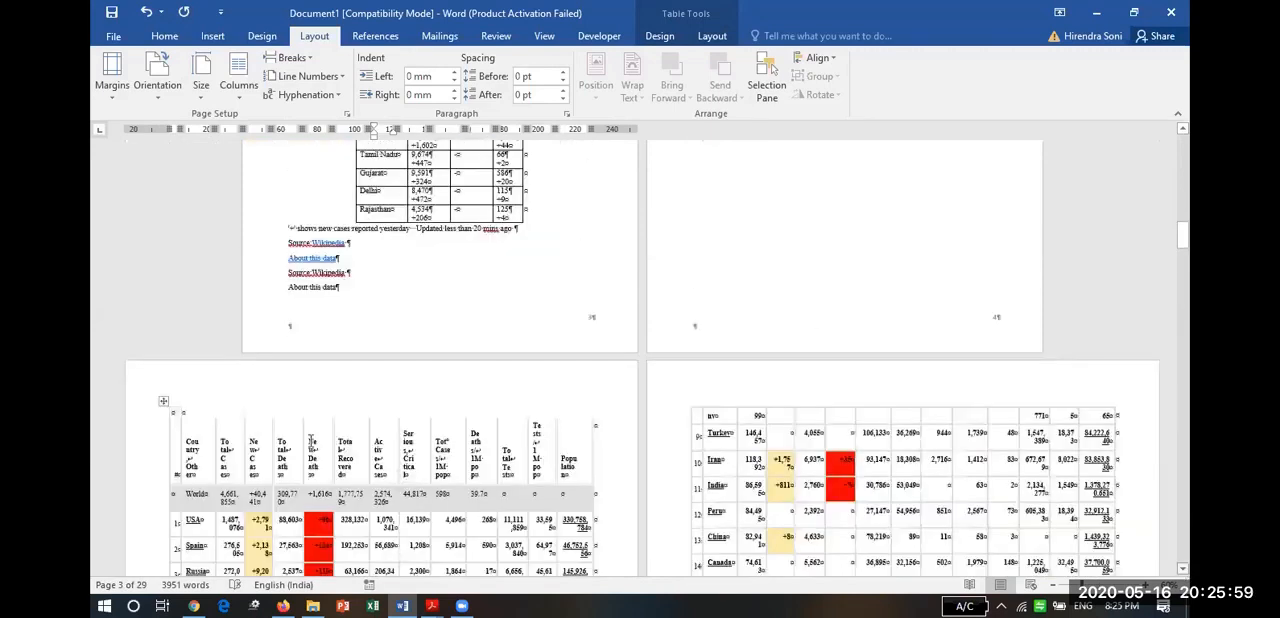
{"action": "scroll", "coordinate": [311, 440], "scroll_direction": "down", "scroll_amount": 1}
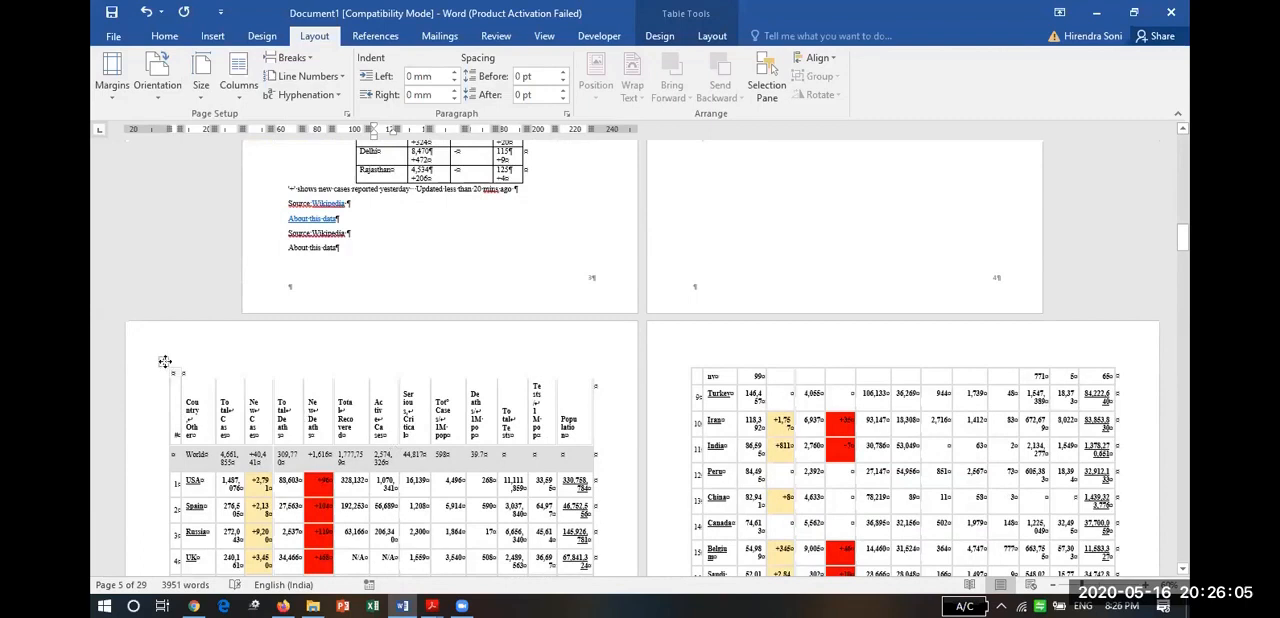
Try to move the country table toward the upper-left corner of its first landscape page.
{"action": "left_click_drag", "start_coordinate": [165, 367], "coordinate": [119, 319]}
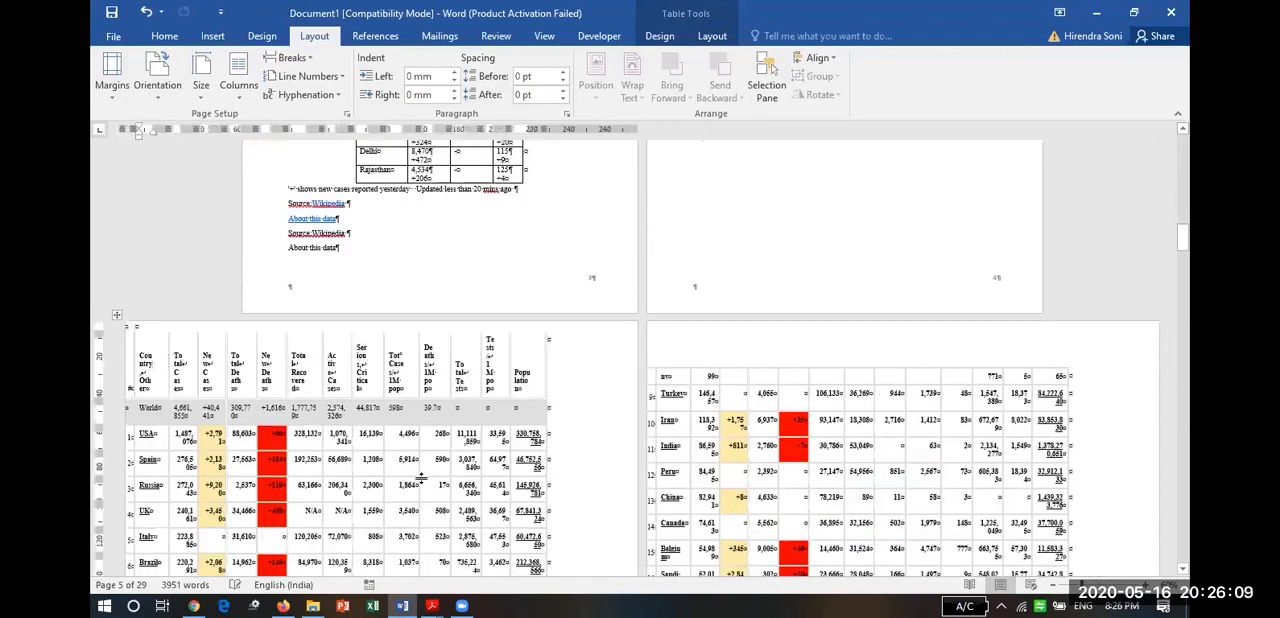
{"action": "key", "text": "ctrl+z"}
{"action": "left_click", "coordinate": [1108, 264]}
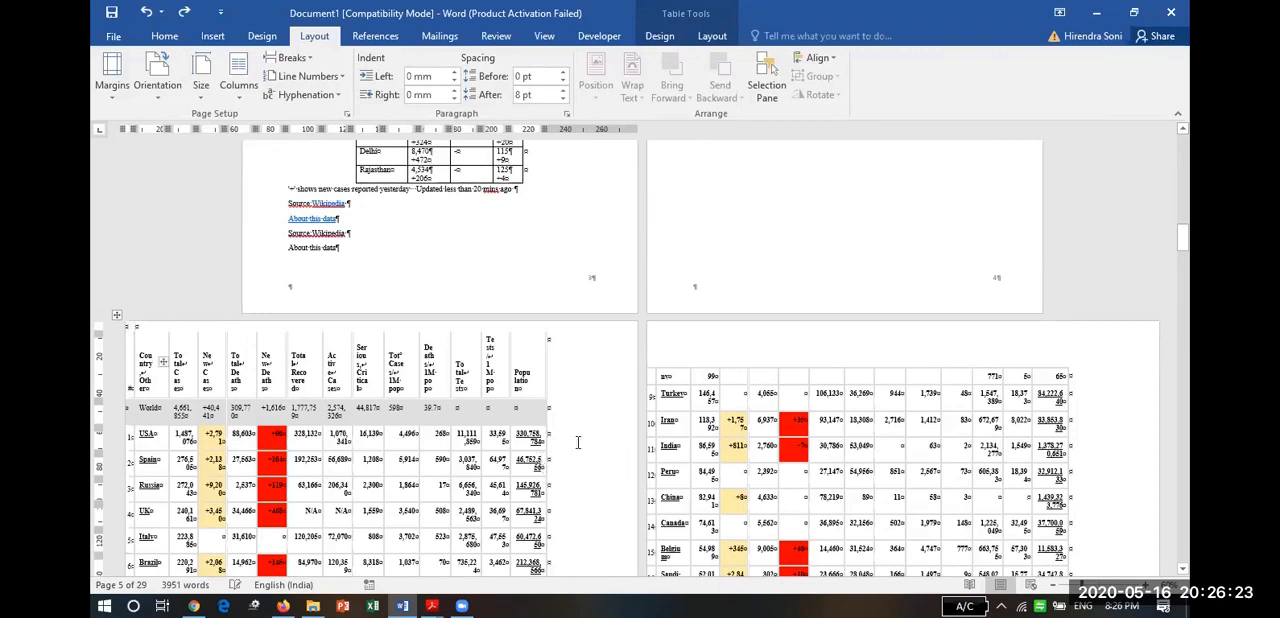
{"action": "key", "text": "ctrl+z"}
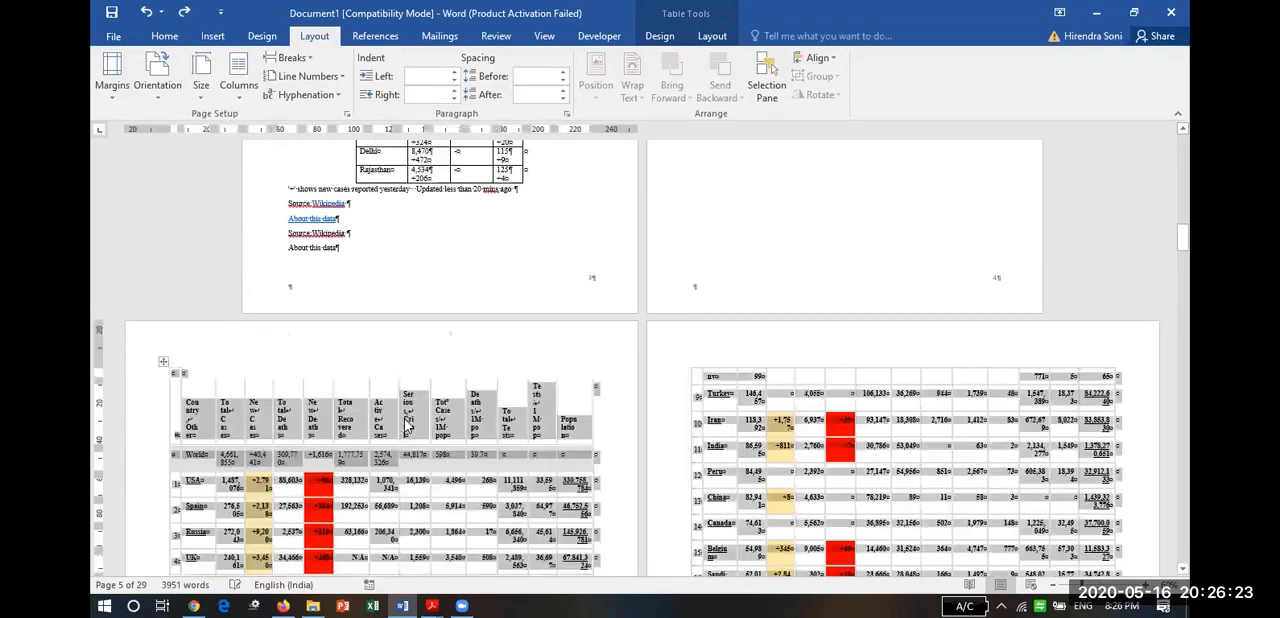
Apply the plain black grid table style to the whole country table.
{"action": "left_click", "coordinate": [660, 36]}
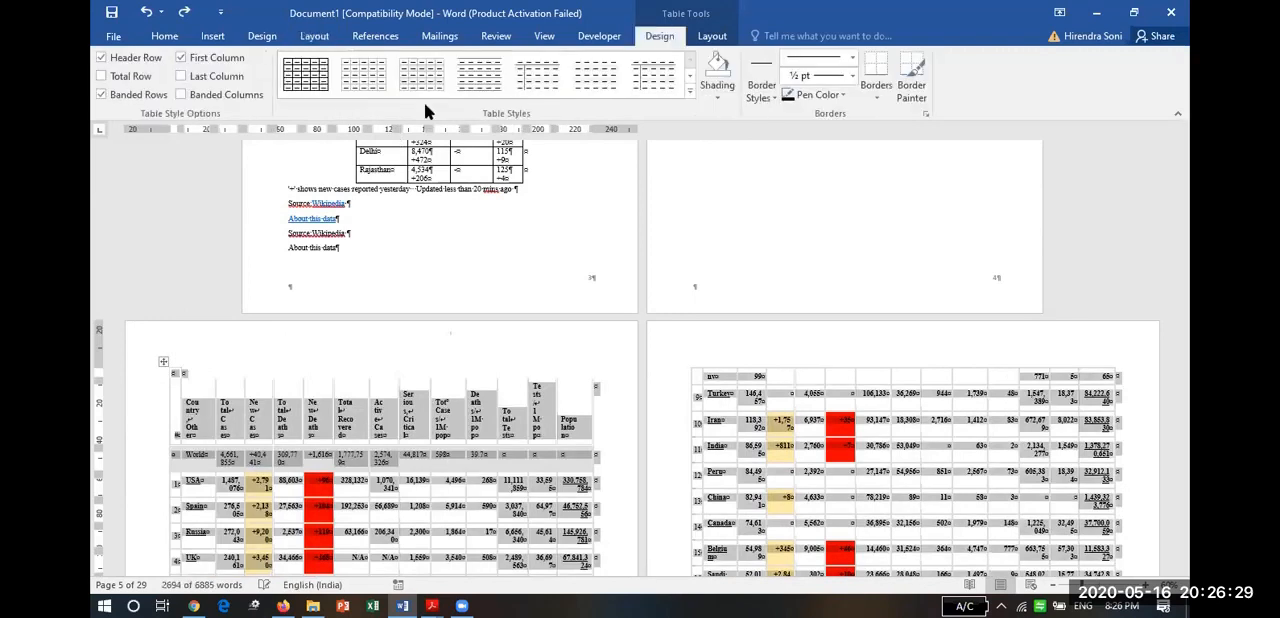
{"action": "left_click", "coordinate": [318, 76]}
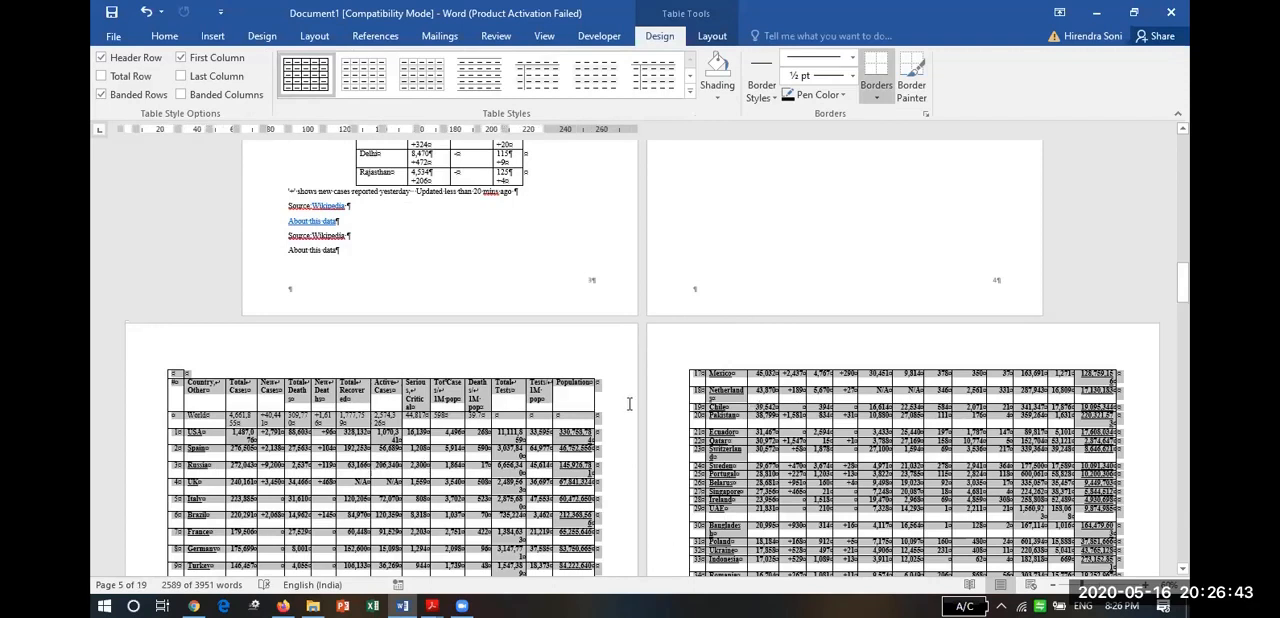
{"action": "left_click", "coordinate": [461, 433]}
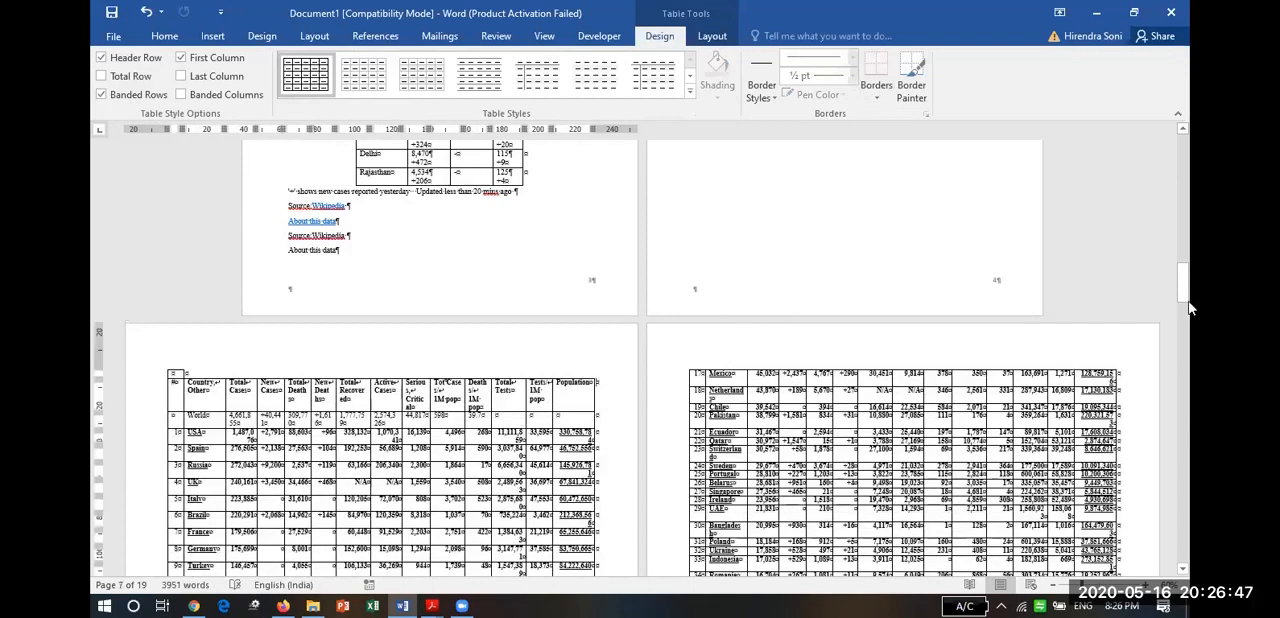
Set the page numbering in the country table section's footer to continue from the previous section.
{"action": "left_click_drag", "start_coordinate": [1188, 314], "coordinate": [1186, 477]}
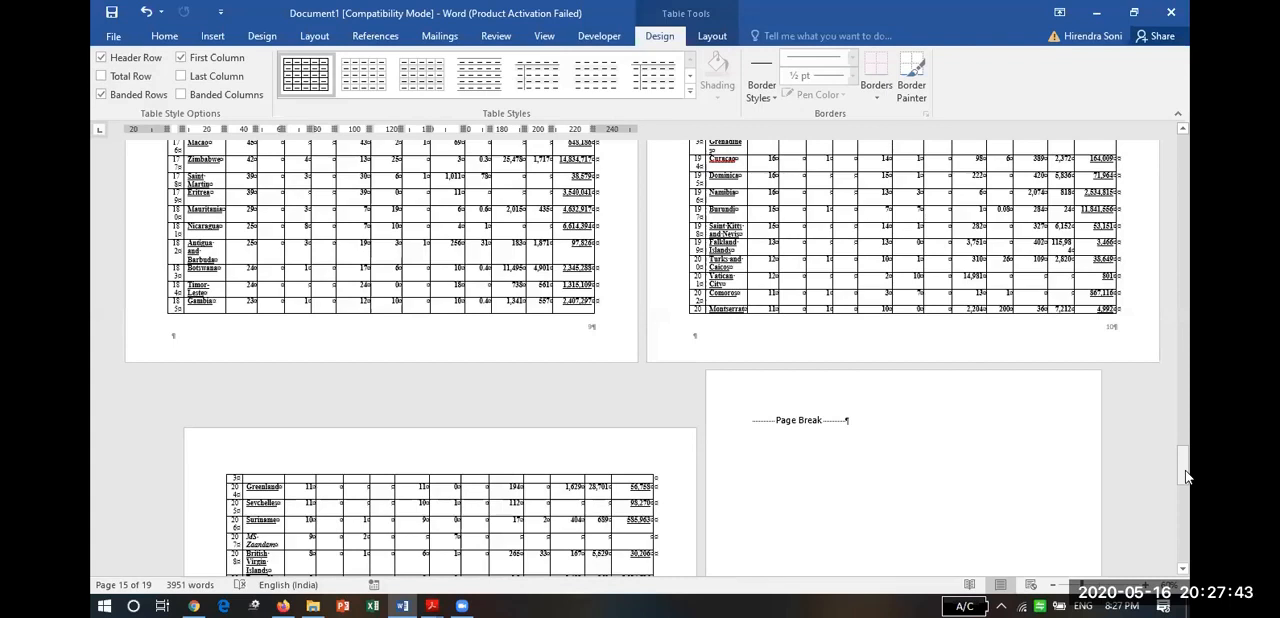
{"action": "left_click_drag", "start_coordinate": [1186, 477], "coordinate": [1188, 279]}
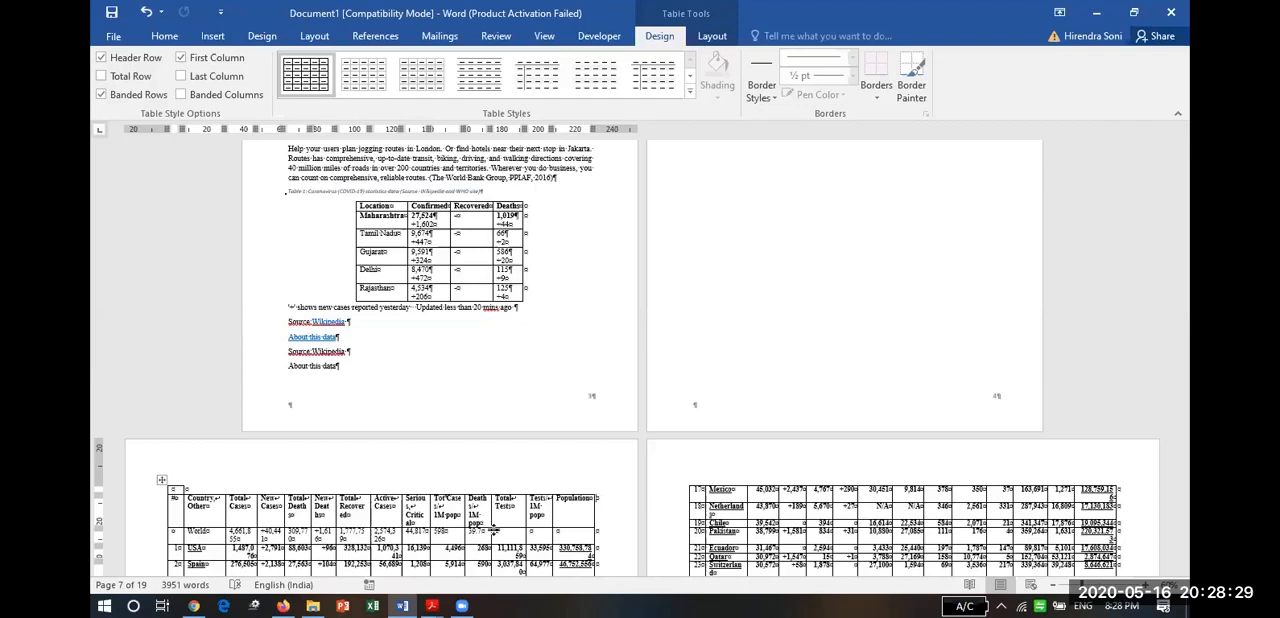
{"action": "left_click", "coordinate": [1183, 572]}
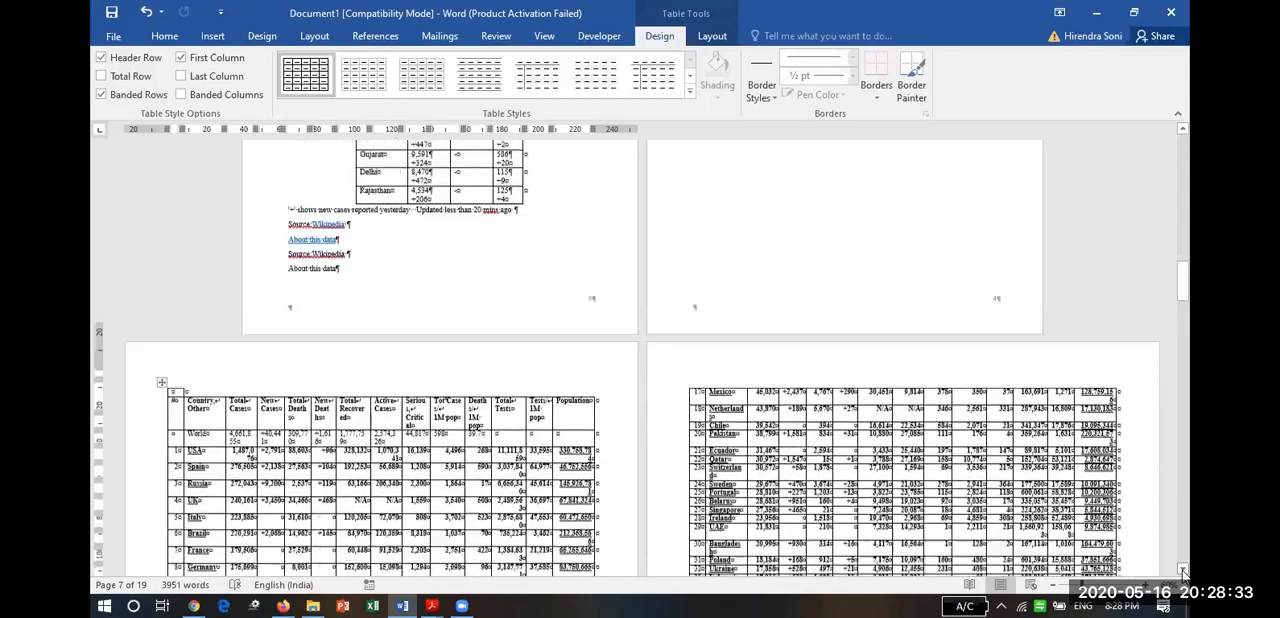
{"action": "left_click", "coordinate": [1183, 571]}
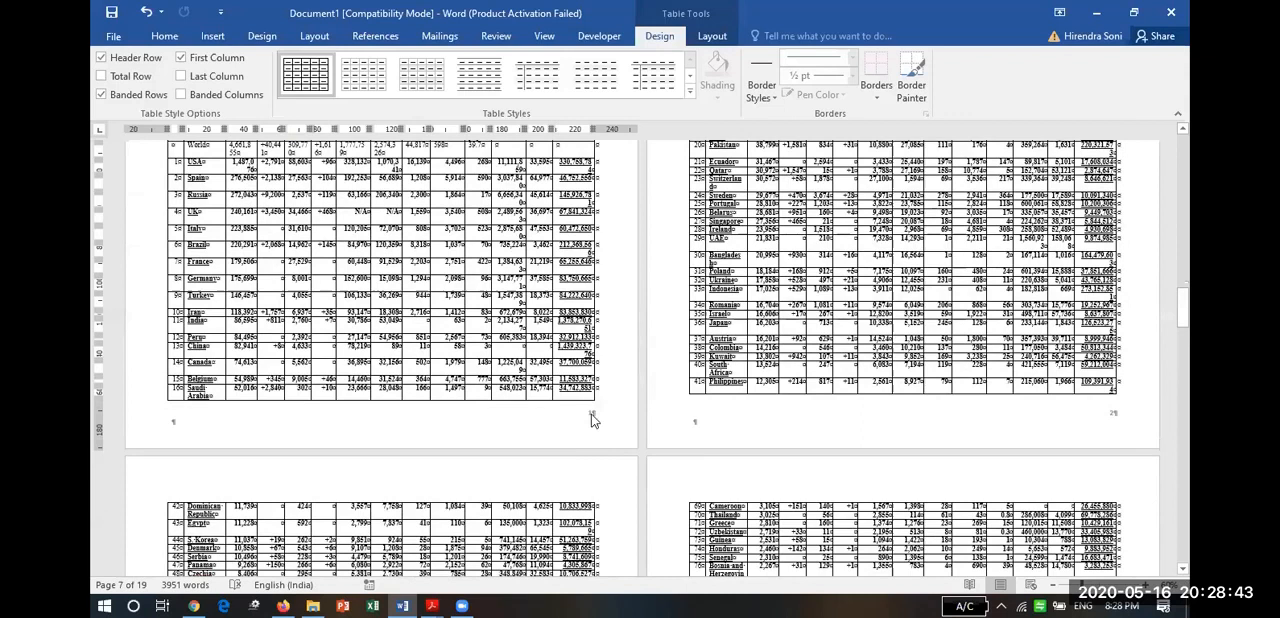
{"action": "double_click", "coordinate": [591, 416]}
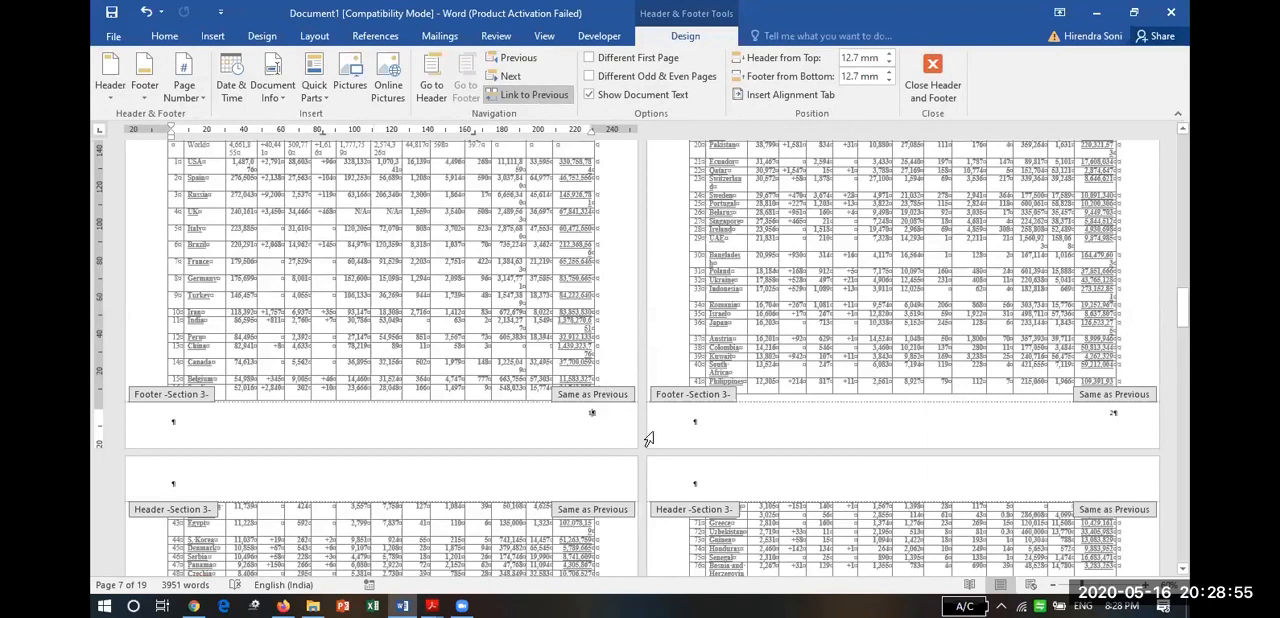
{"action": "left_click", "coordinate": [591, 413]}
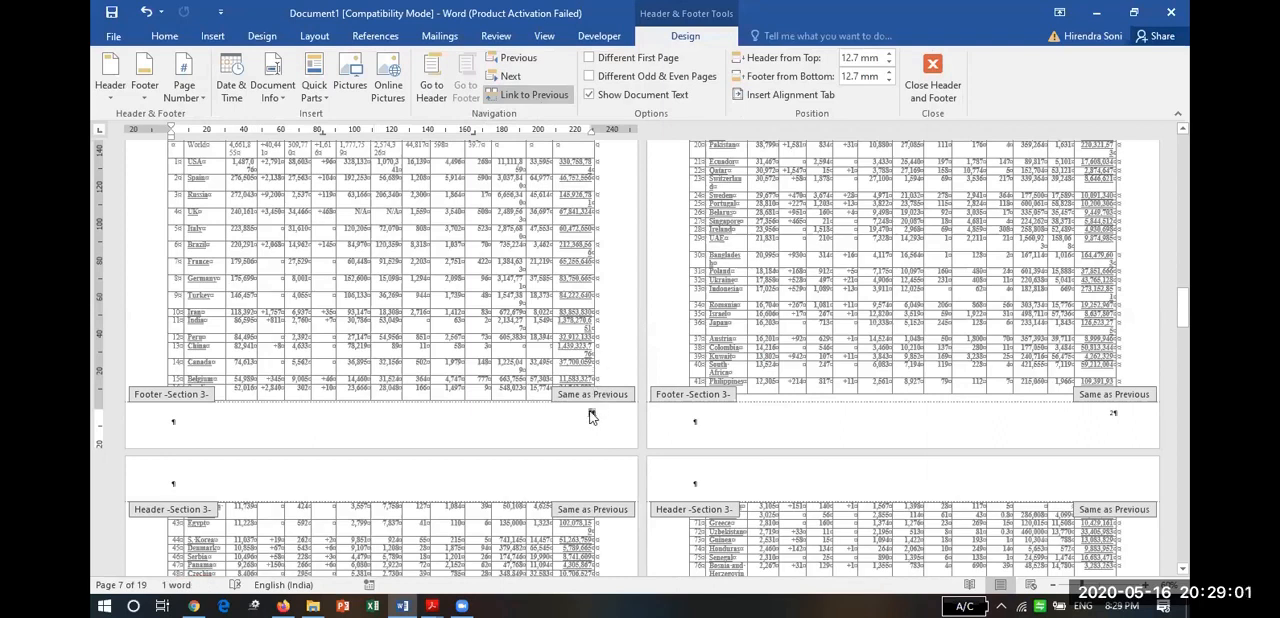
{"action": "right_click", "coordinate": [591, 415]}
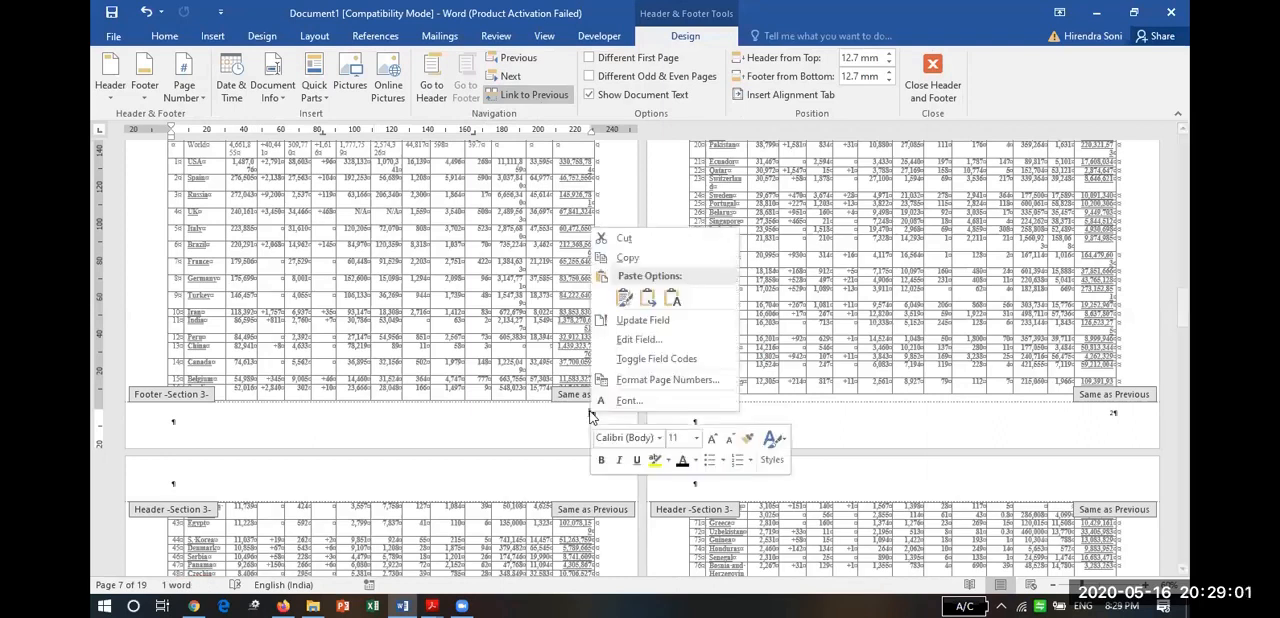
{"action": "left_click", "coordinate": [657, 381]}
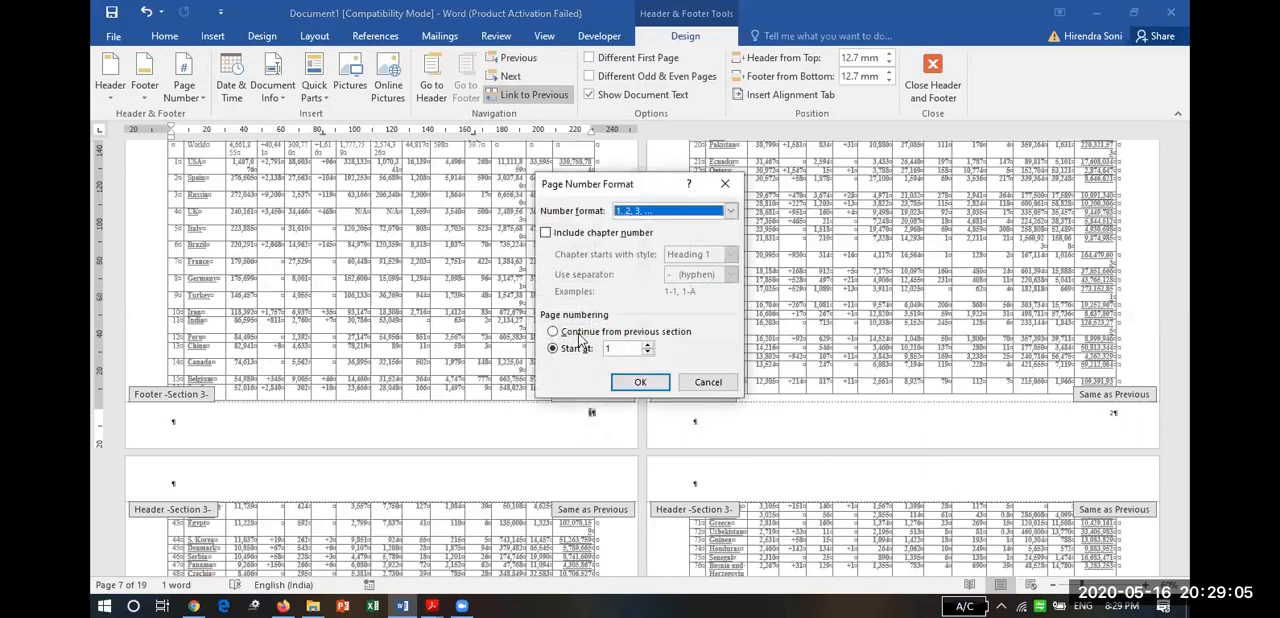
{"action": "left_click", "coordinate": [576, 332]}
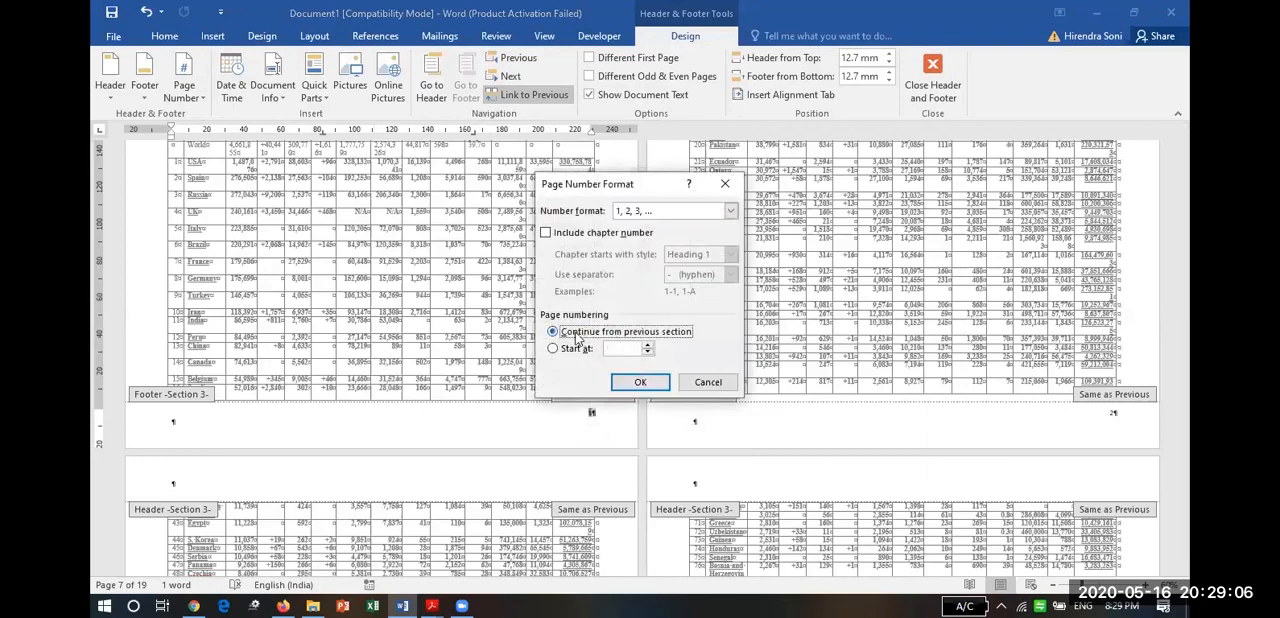
{"action": "left_click", "coordinate": [641, 382]}
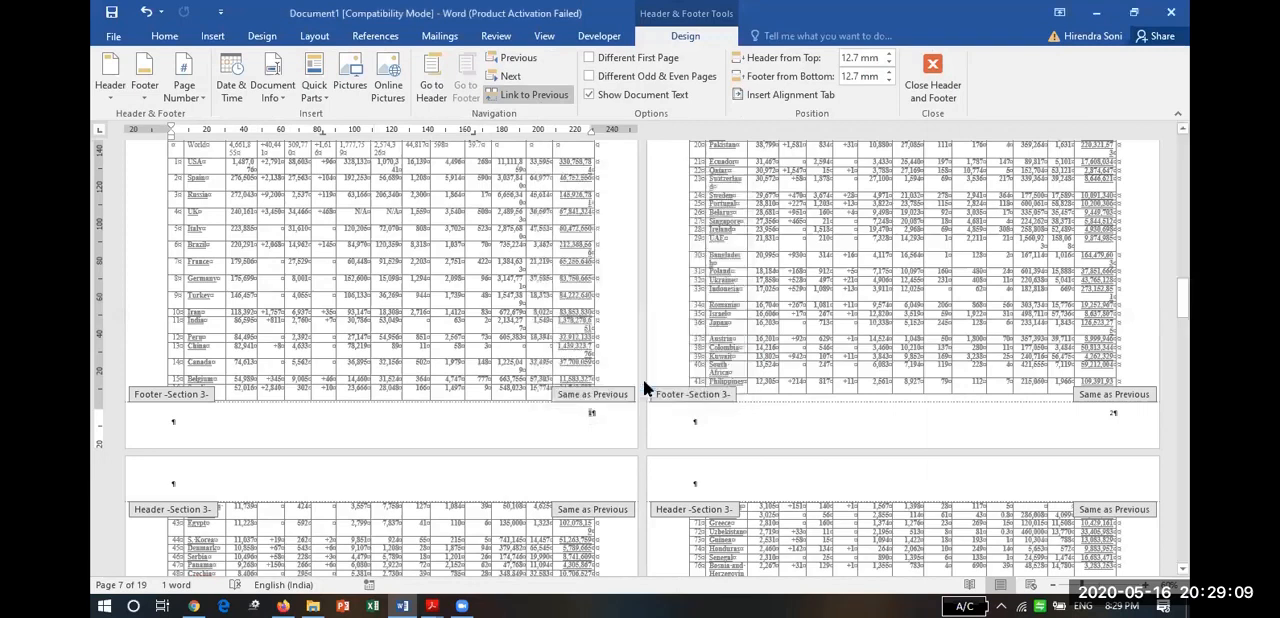
Leave footer editing, hide the document's formatting marks and return to the Executive Summary page.
{"action": "scroll", "coordinate": [614, 428], "scroll_direction": "up", "scroll_amount": 2}
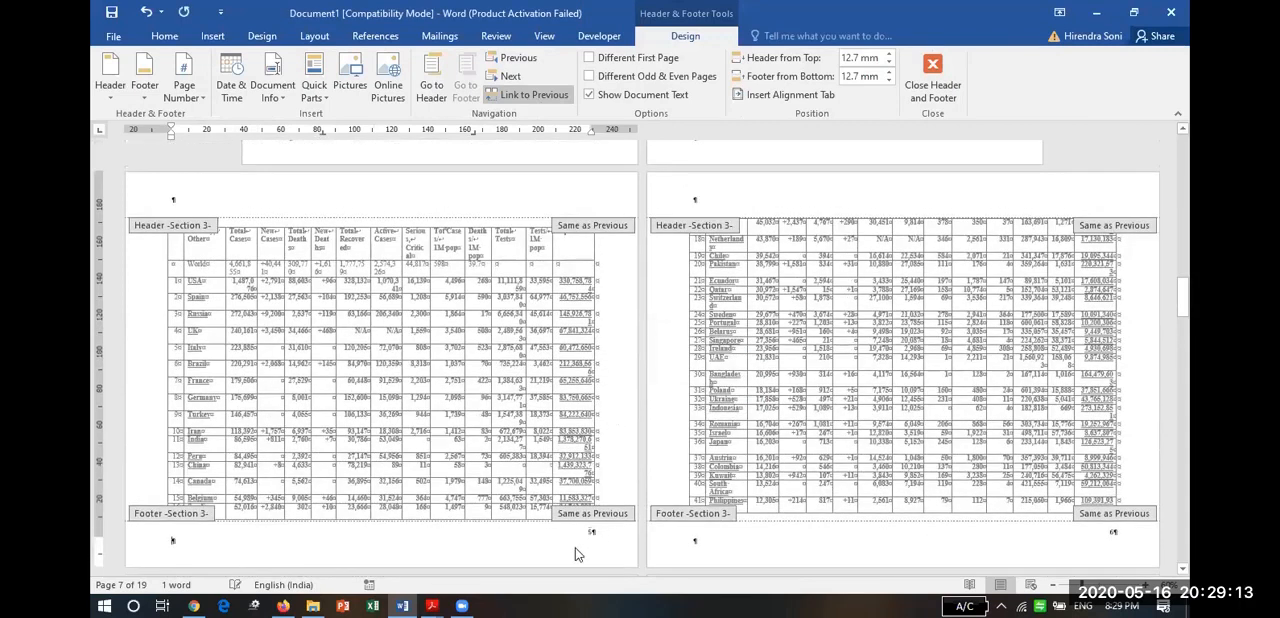
{"action": "left_click", "coordinate": [891, 544]}
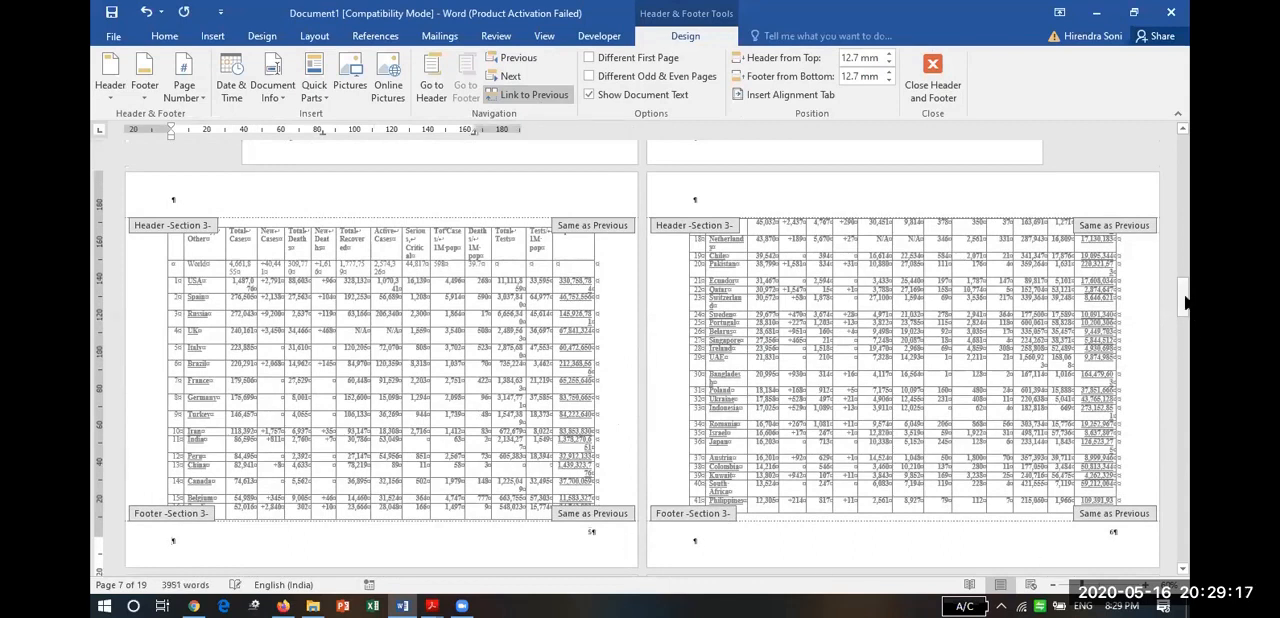
{"action": "left_click_drag", "start_coordinate": [1186, 300], "coordinate": [1188, 317]}
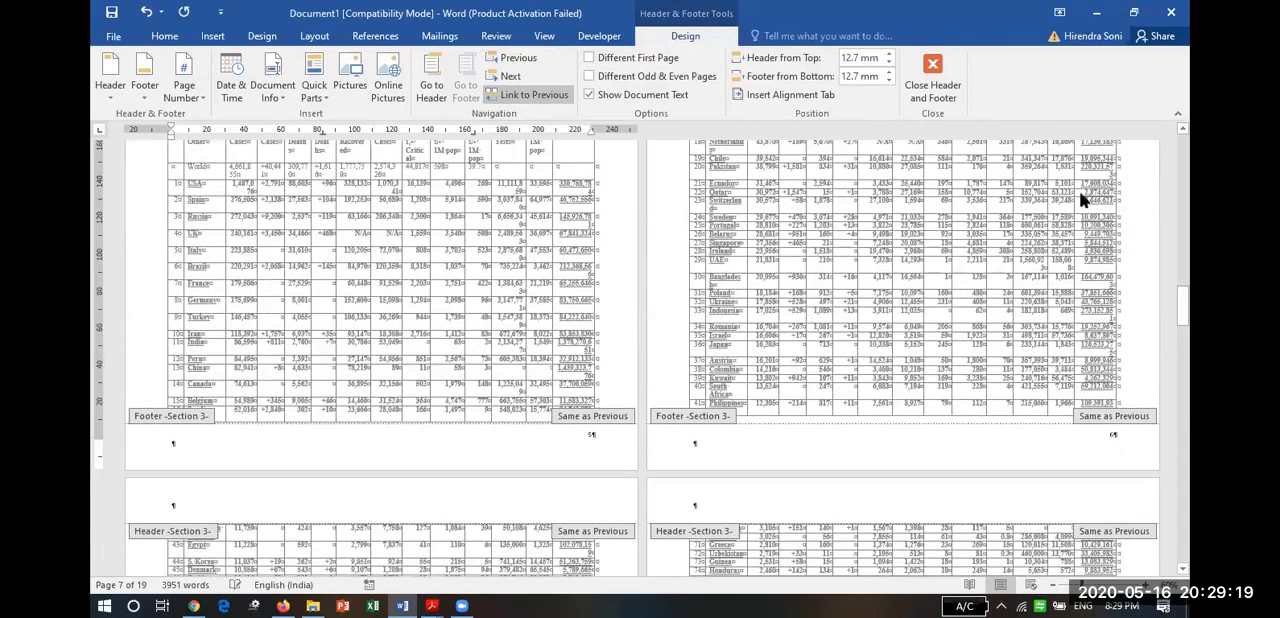
{"action": "left_click", "coordinate": [933, 80]}
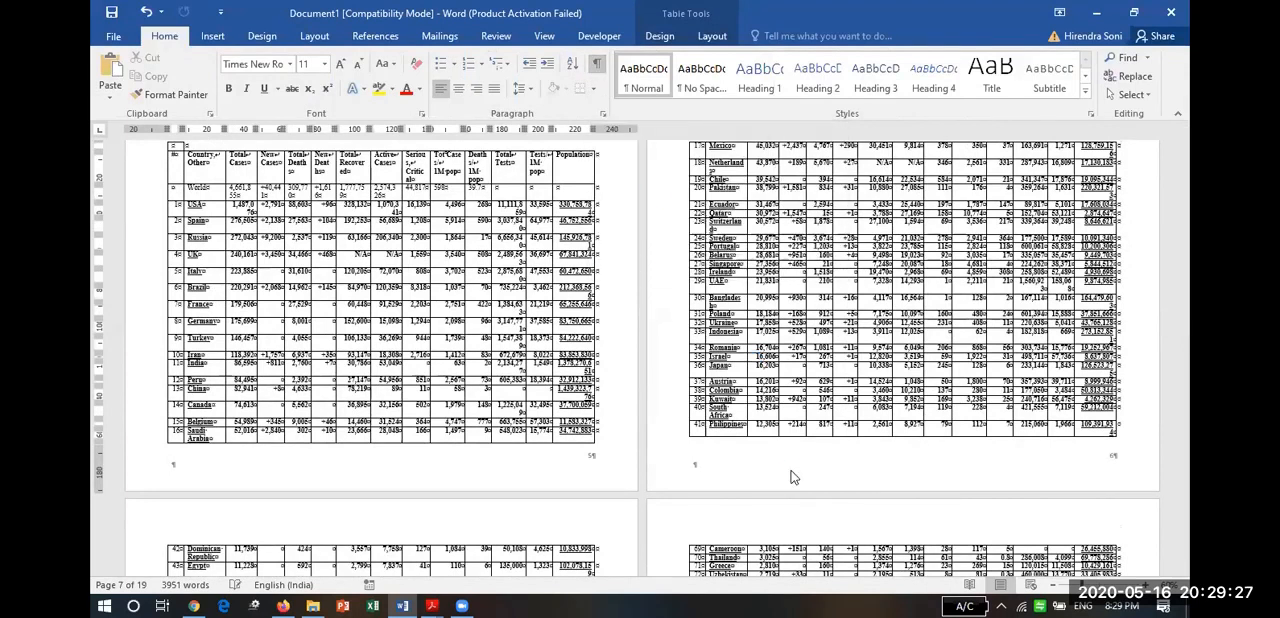
{"action": "key", "text": "ctrl+shift+8"}
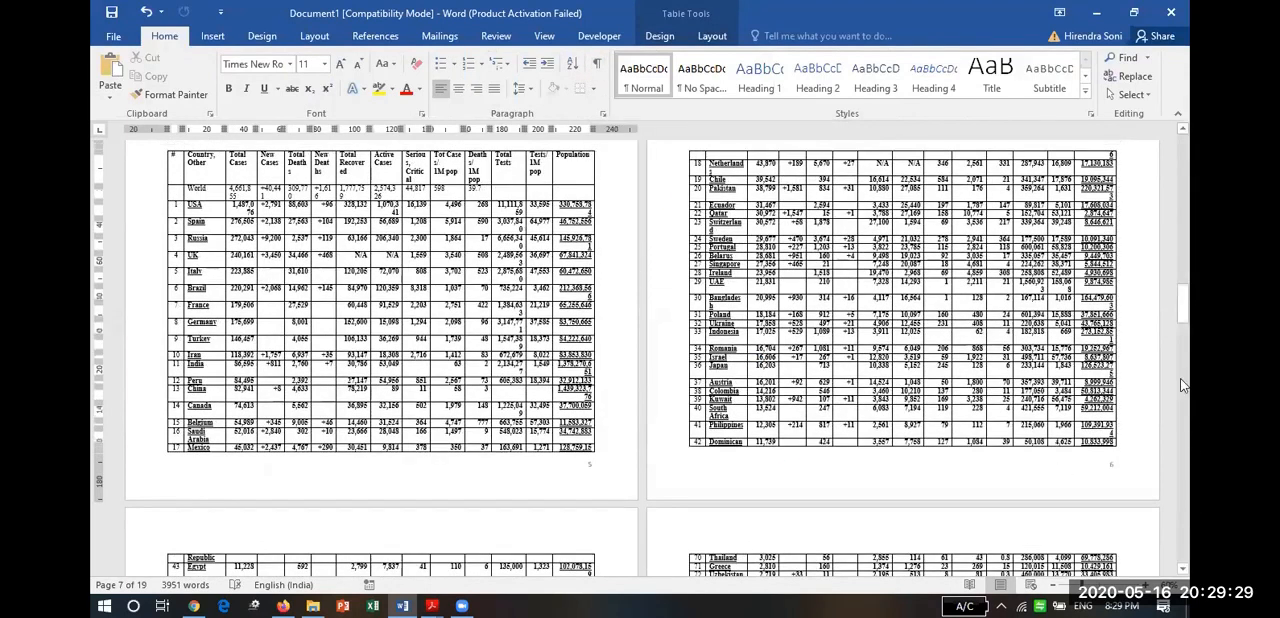
{"action": "left_click_drag", "start_coordinate": [1189, 297], "coordinate": [1189, 198]}
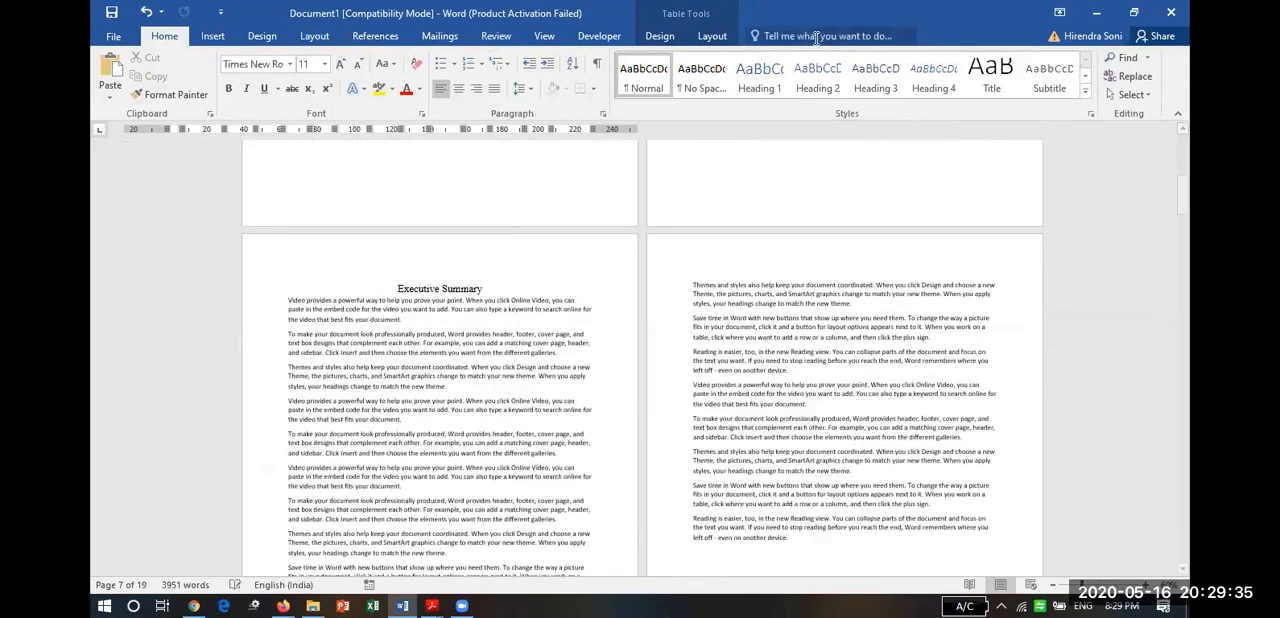